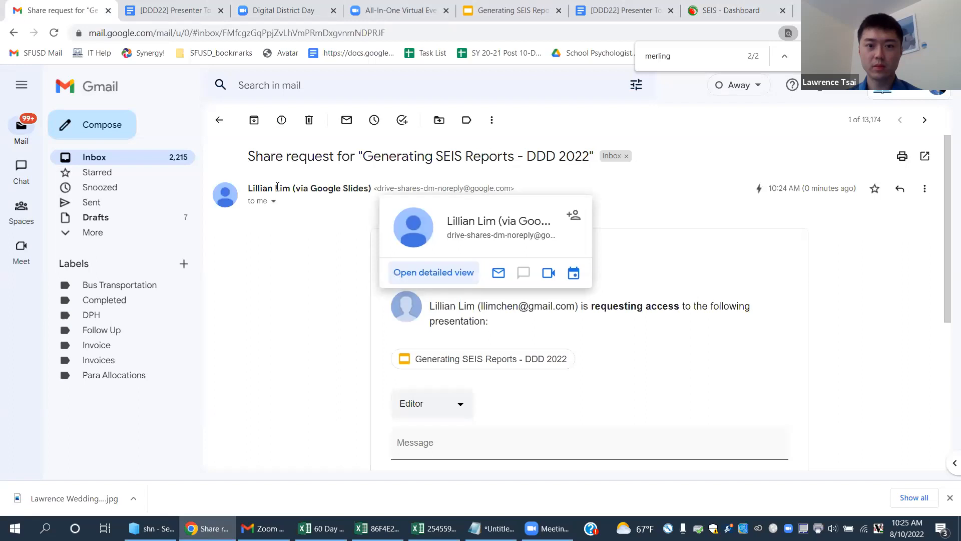
Check the sender details of the share request and grant access to the "Generating SEIS Reports - DDD 2022" presentation.
click(273, 202)
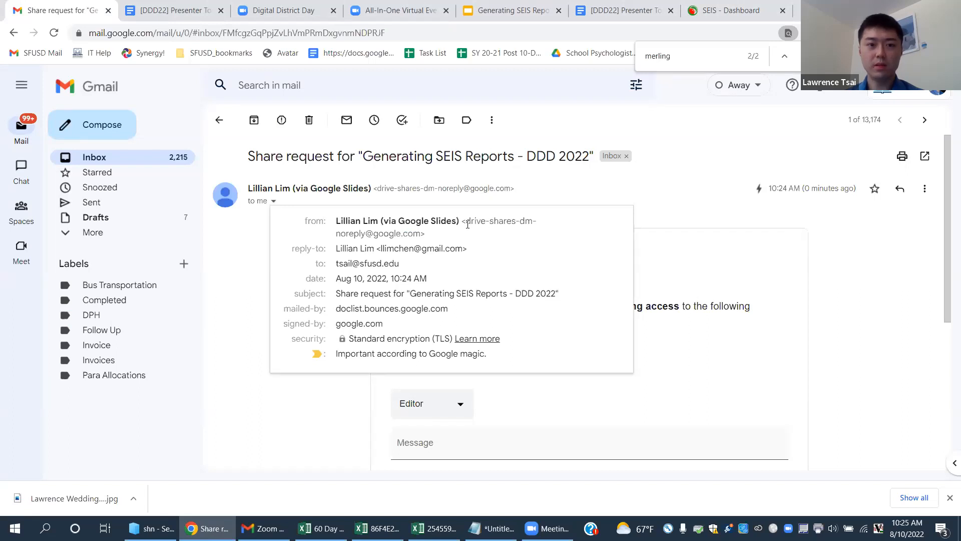
click(609, 194)
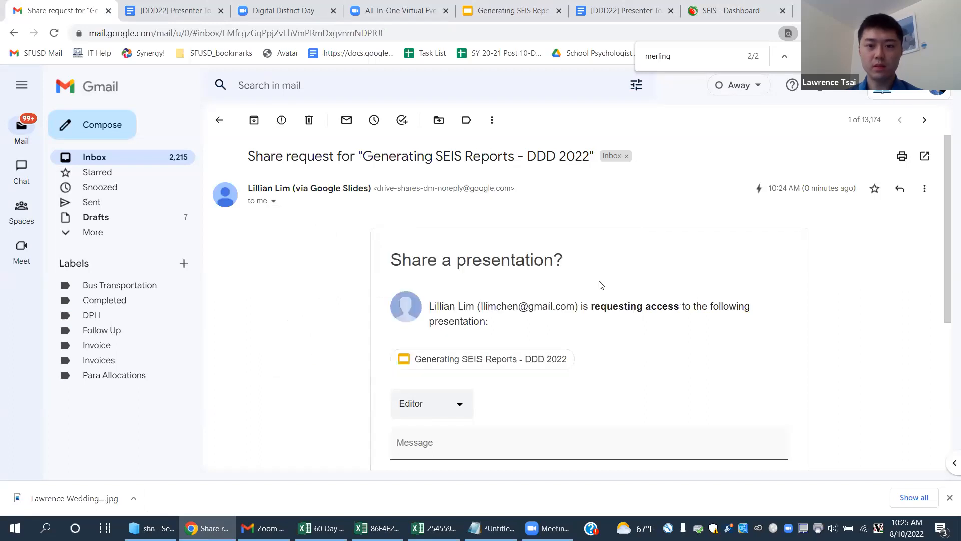
scroll(600, 284, down, 1)
scroll(601, 285, down, 1)
click(469, 281)
click(425, 299)
click(413, 408)
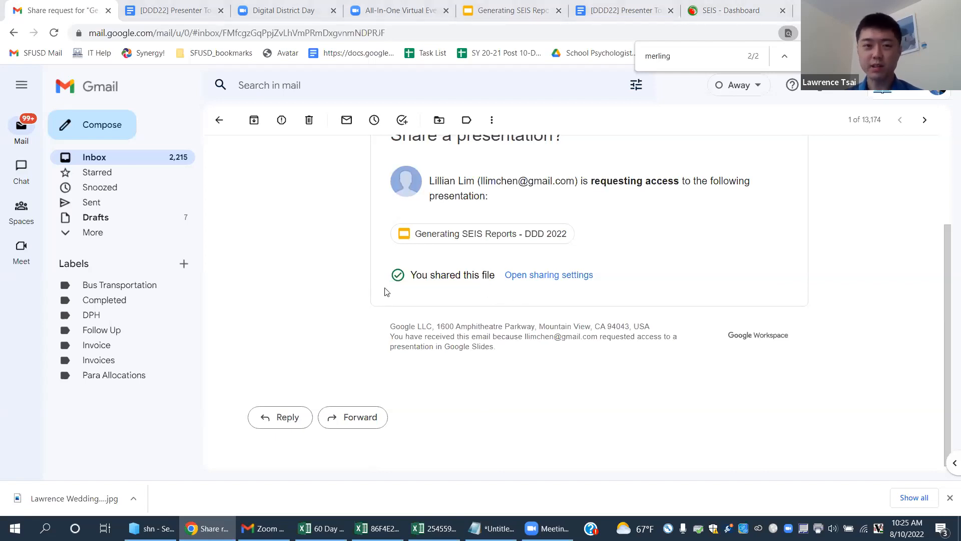
scroll(389, 289, up, 3)
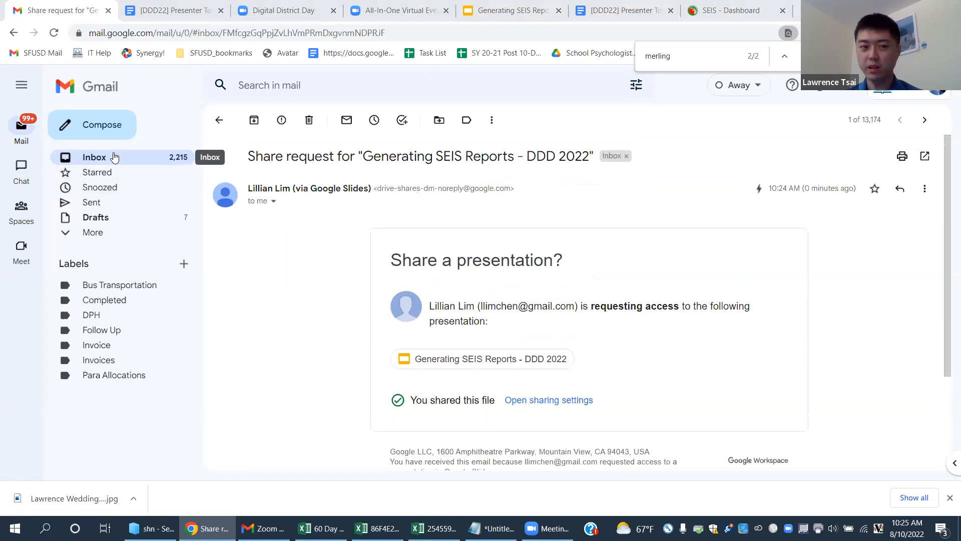
Return to the Generating SEIS Reports slideshow and open the SEIS Login Link from the Link to Today's Resources slide.
click(497, 7)
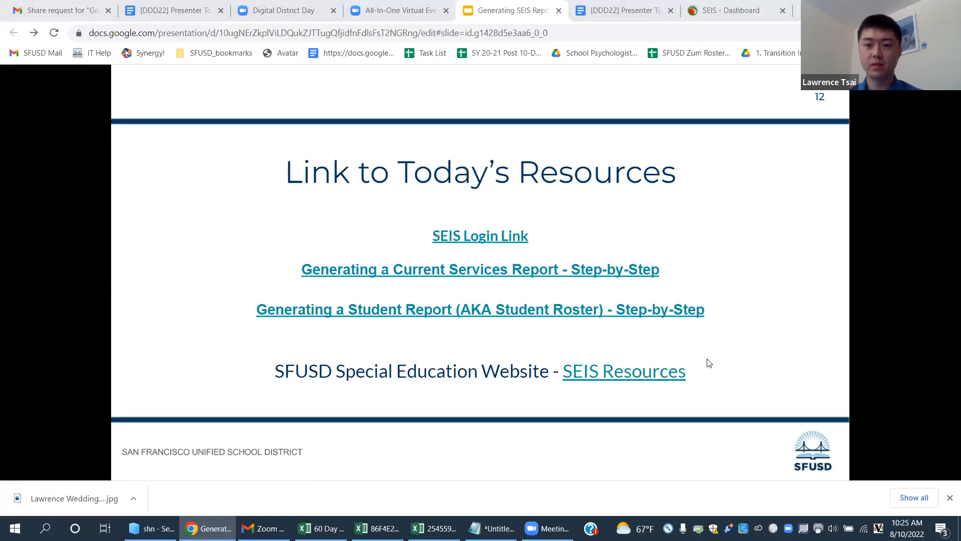
click(737, 205)
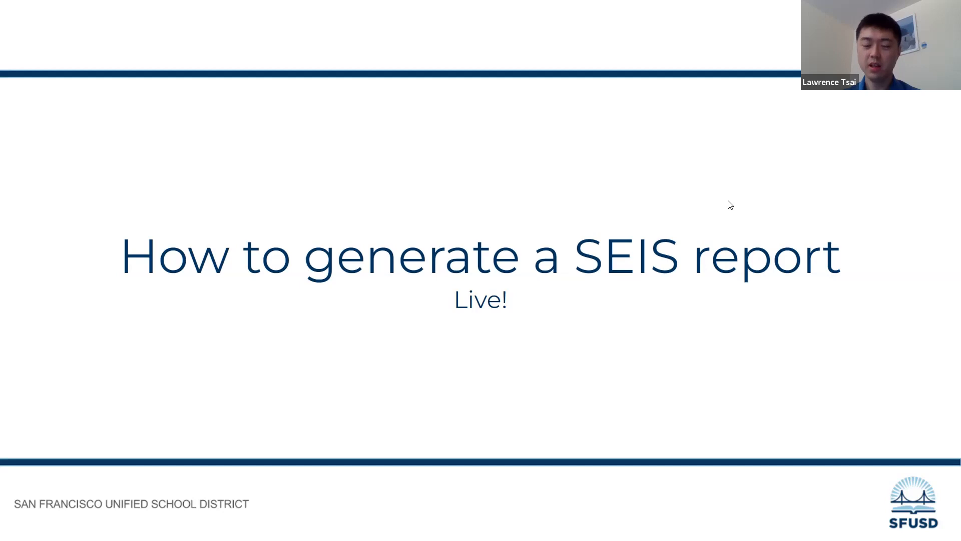
key(Right)
click(510, 223)
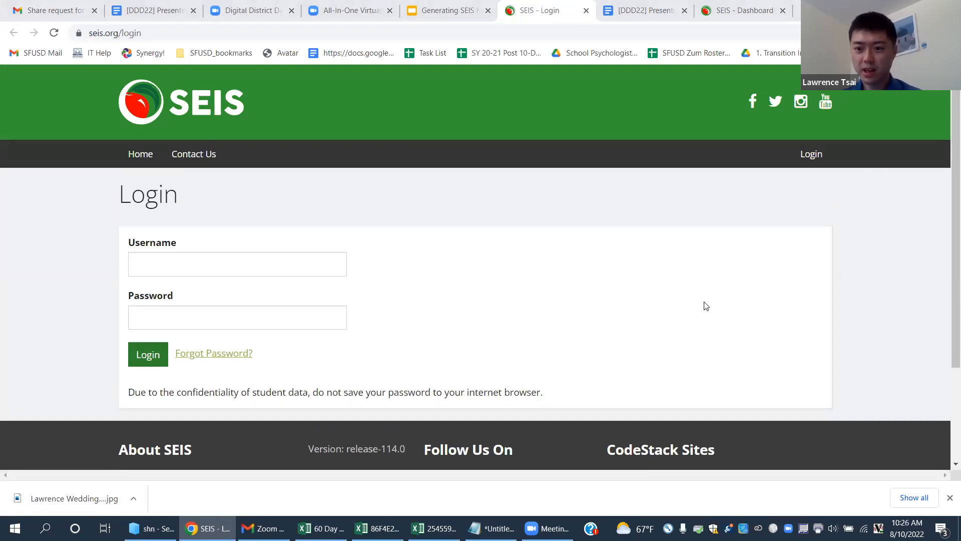
click(617, 11)
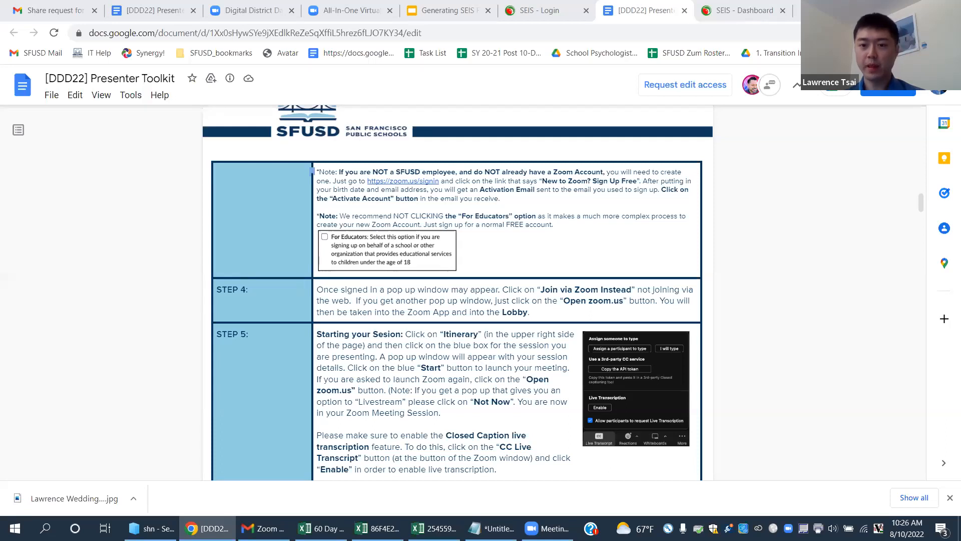
click(744, 7)
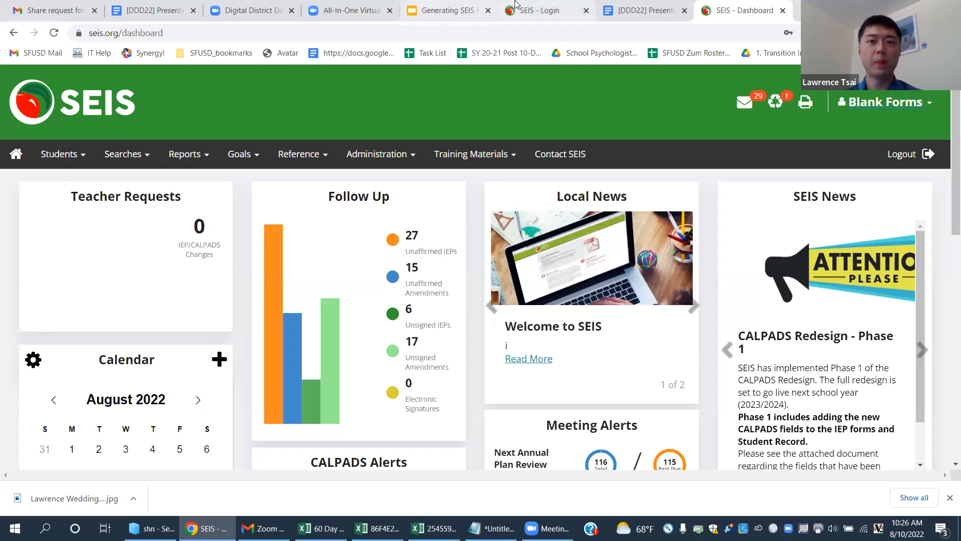
click(515, 7)
click(447, 10)
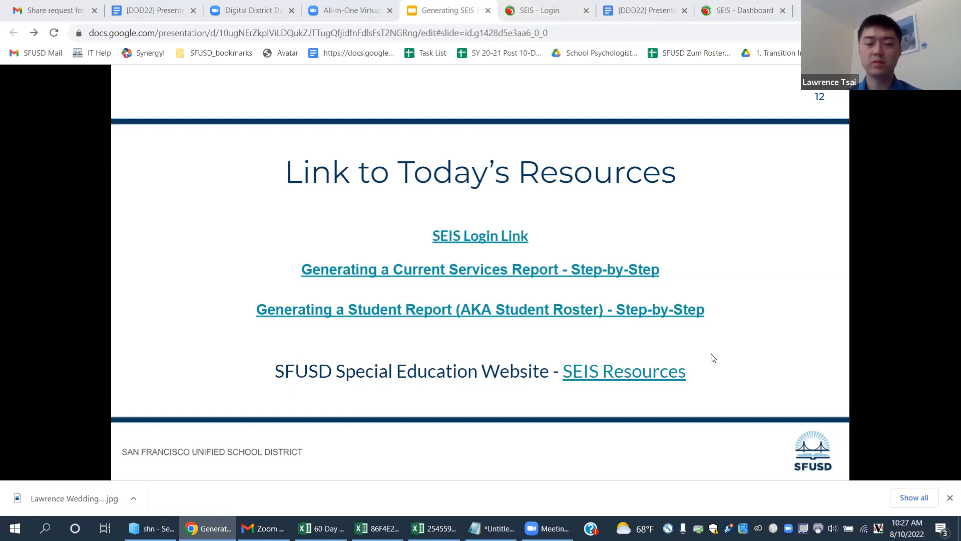
Fill in the demo account's username on the SEIS login page.
click(524, 6)
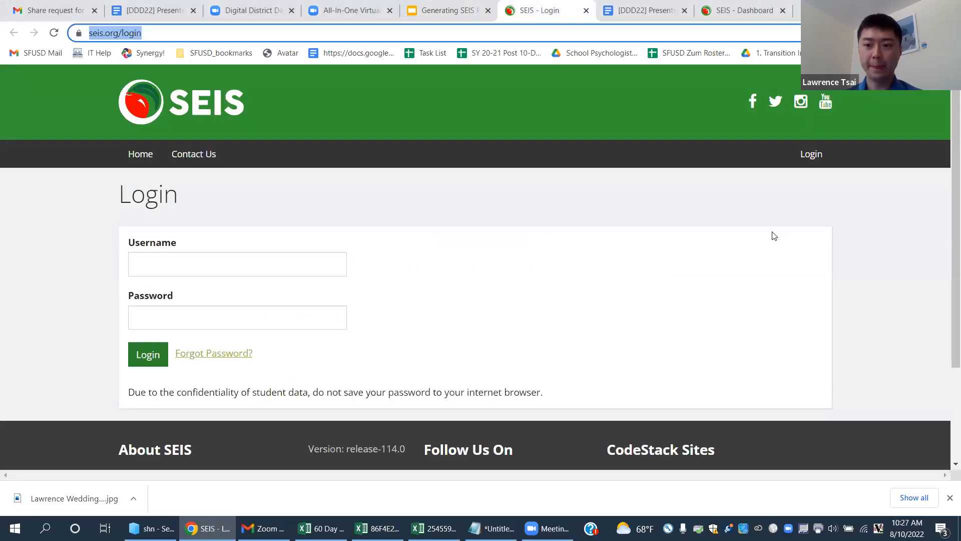
click(206, 264)
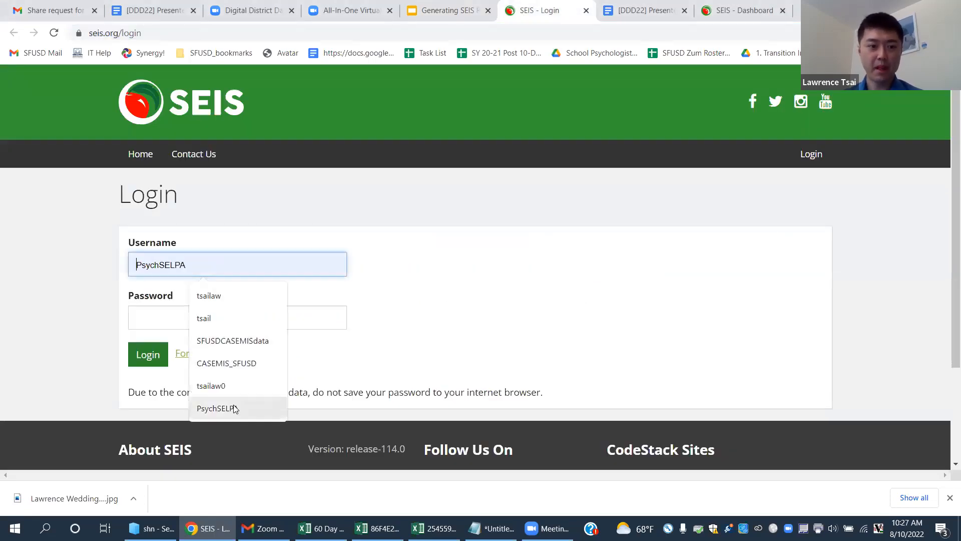
text(b)
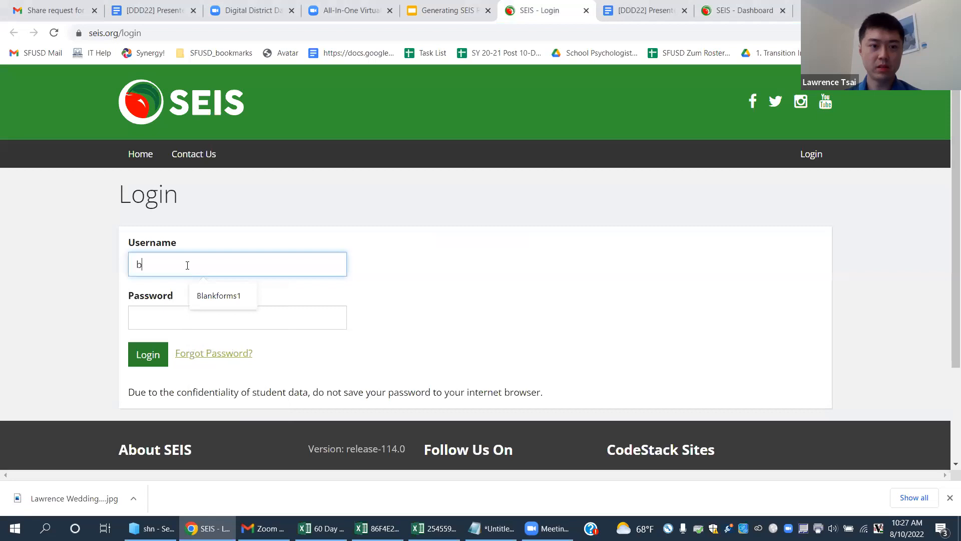
click(219, 295)
click(200, 316)
Find the colleague's Gmail chat message with the demo account credentials and copy the password.
click(50, 10)
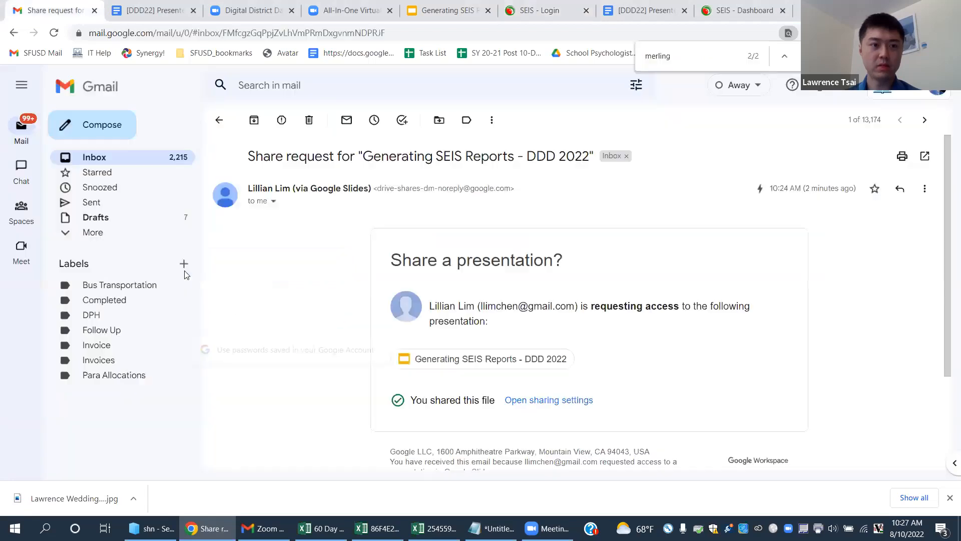
mouse_move(21, 170)
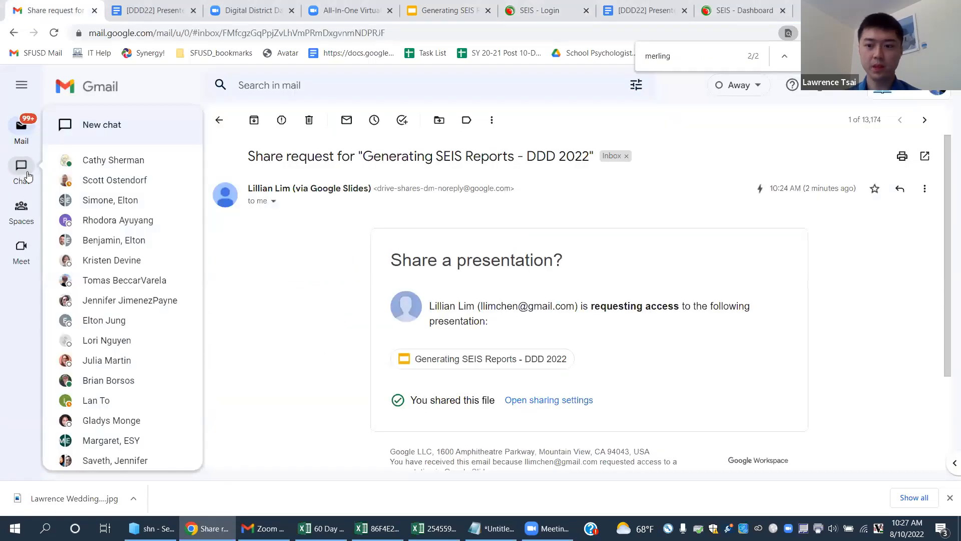
click(115, 220)
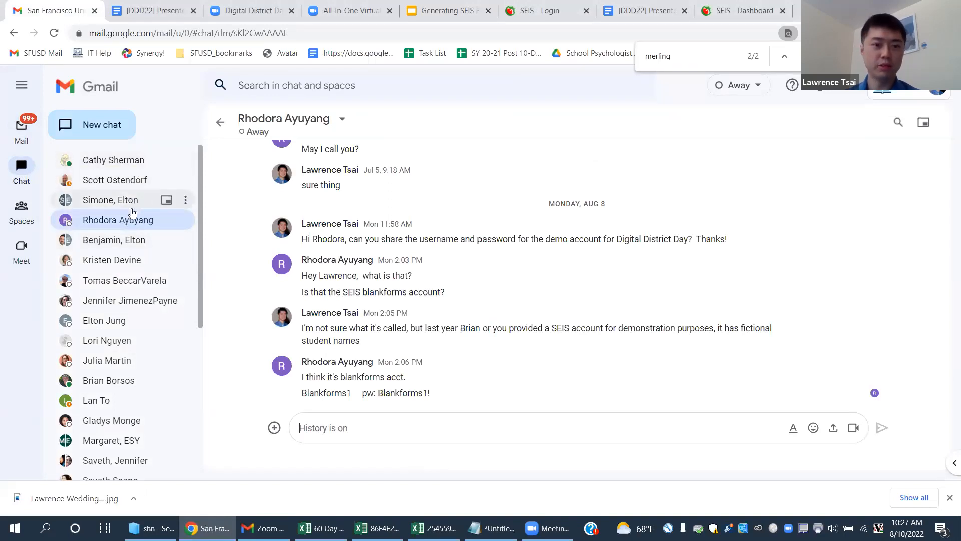
drag(377, 393, 432, 393)
Enter the demo account's password on the SEIS login page, correct it, and log in.
click(511, 4)
click(307, 316)
key(ctrl+v)
click(146, 354)
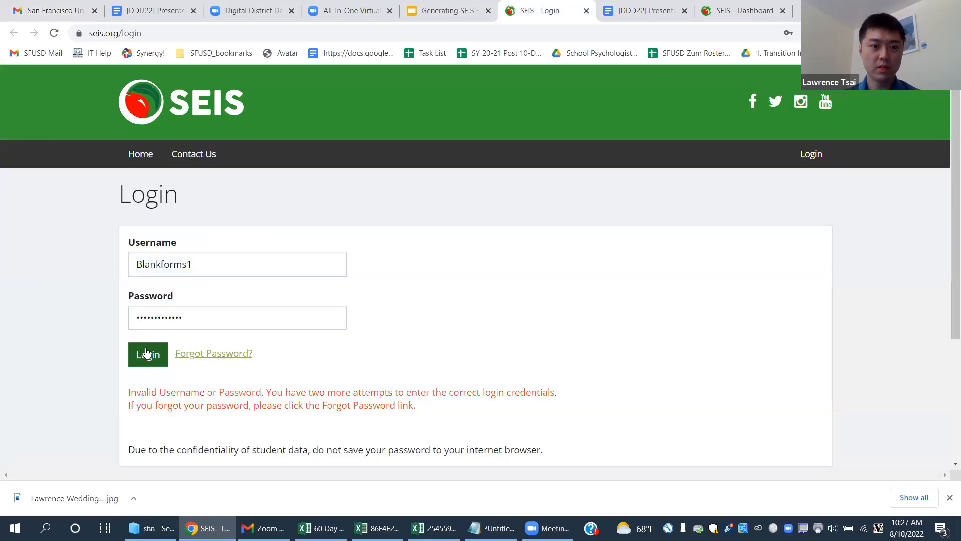
click(140, 318)
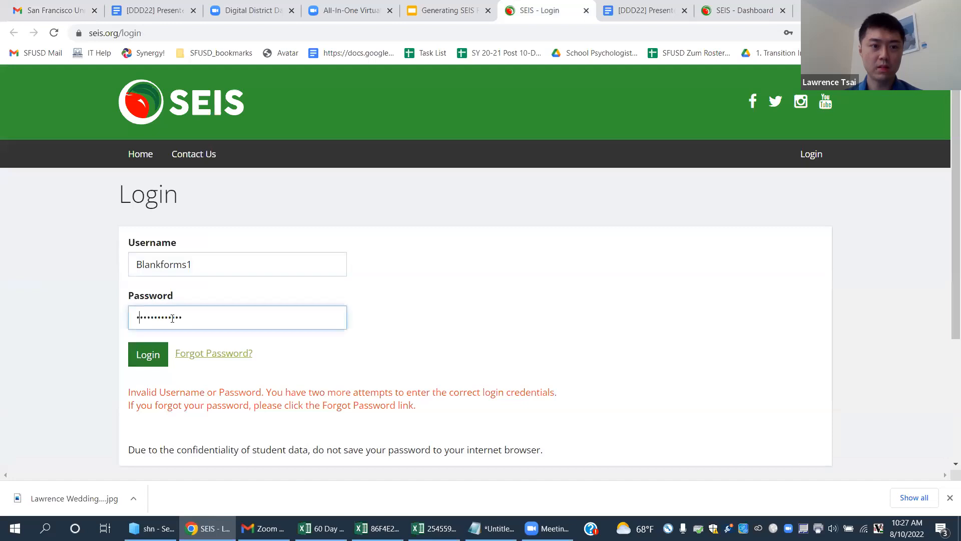
click(145, 354)
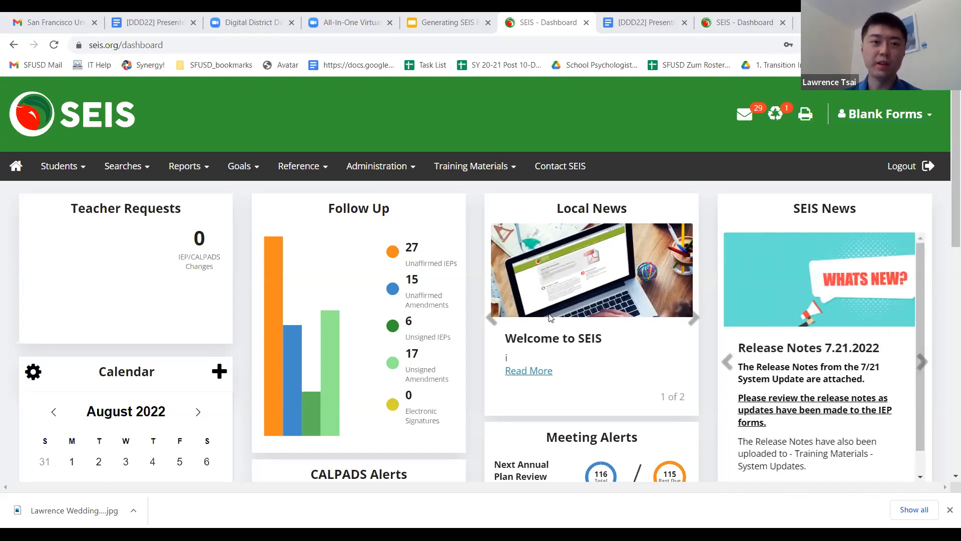
Look over the SEIS dashboard's Follow Up, CALPADS Alerts and Meeting Alerts sections.
scroll(523, 330, down, 3)
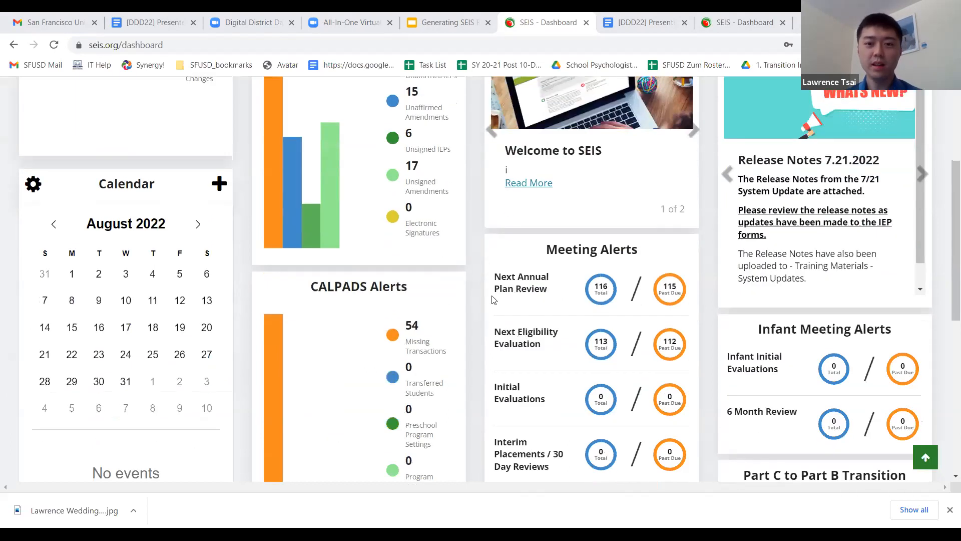
scroll(493, 299, up, 2)
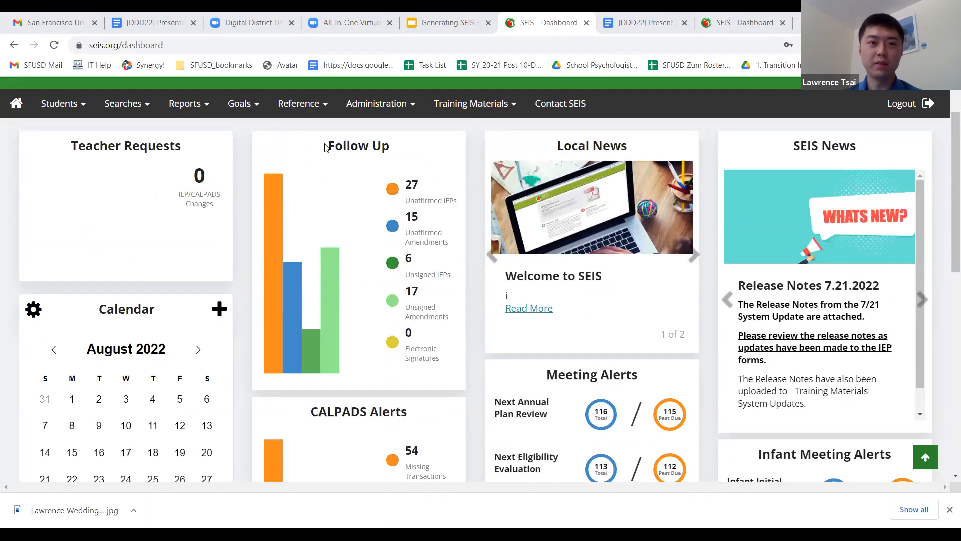
drag(322, 146, 458, 377)
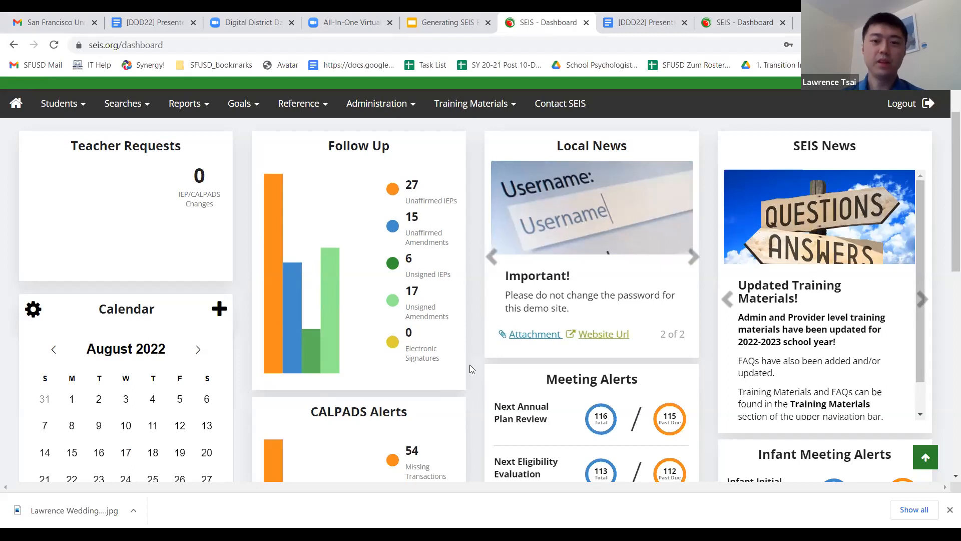
scroll(472, 371, down, 4)
drag(477, 203, 689, 415)
click(689, 415)
click(14, 45)
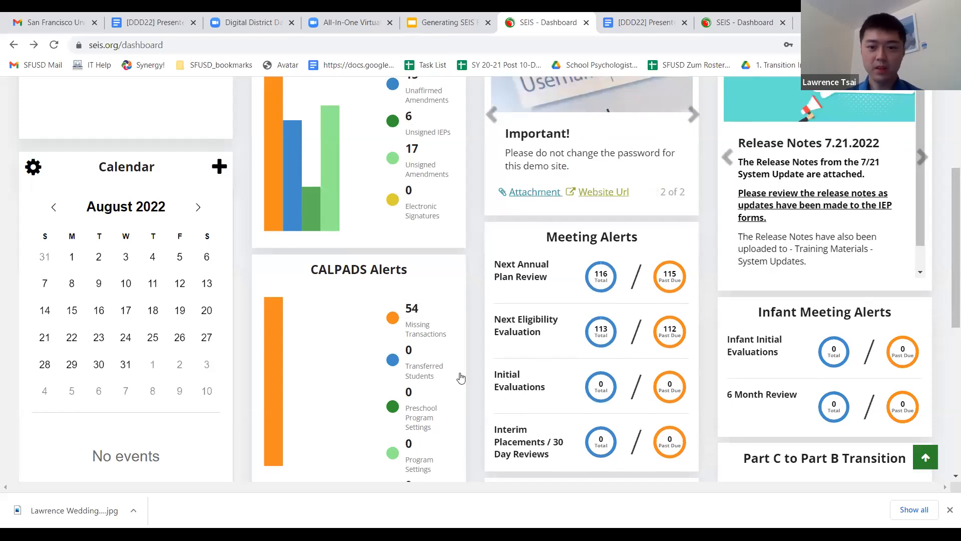
scroll(463, 376, up, 4)
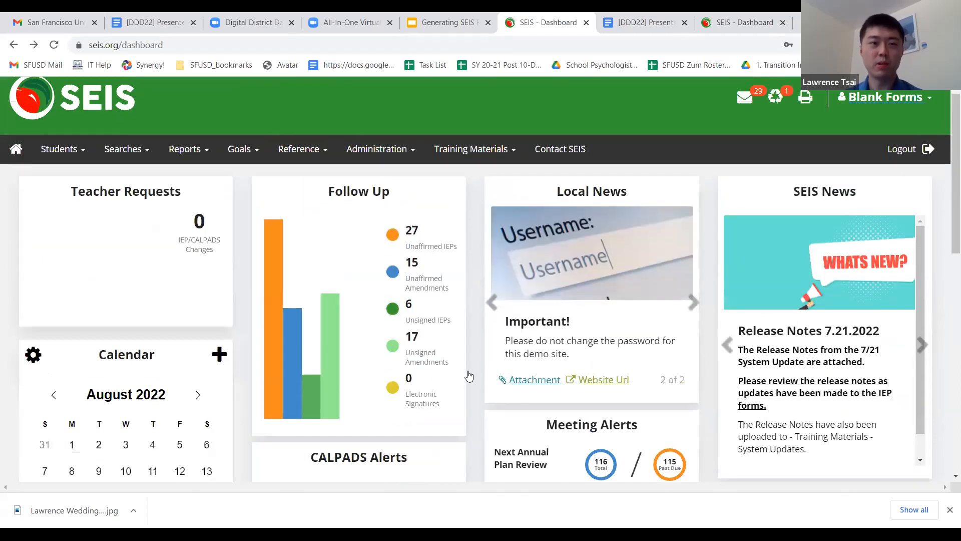
scroll(470, 376, up, 1)
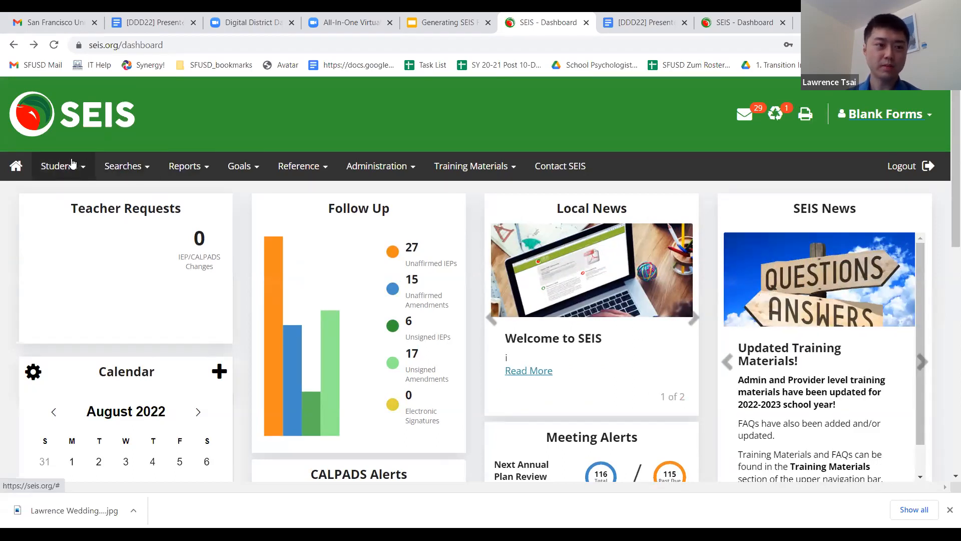
Start a new student search and look over the default columns of its results list.
click(149, 167)
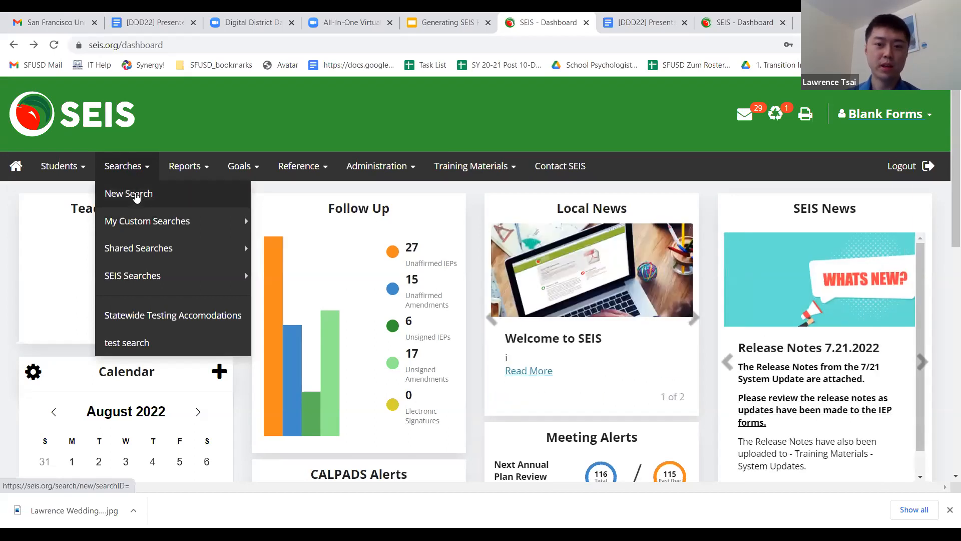
click(136, 196)
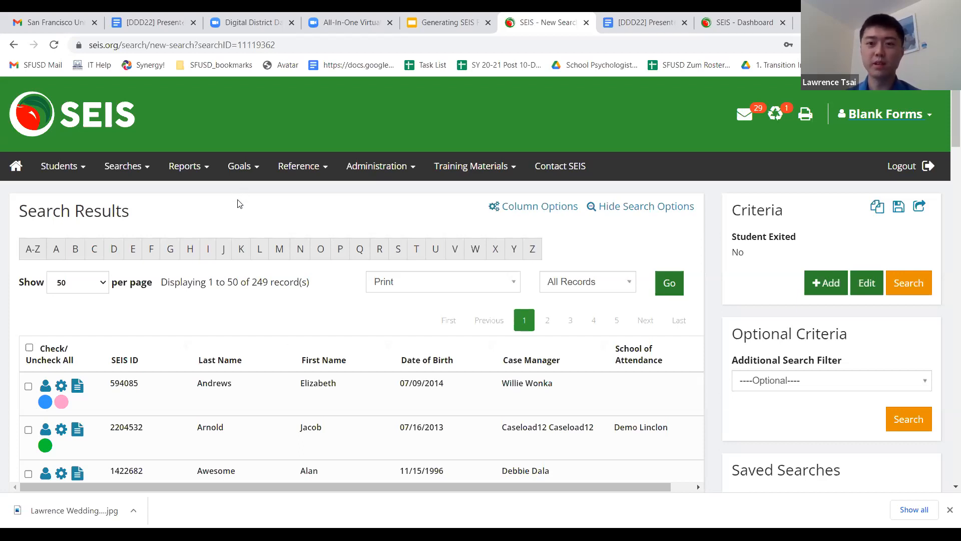
scroll(239, 203, down, 1)
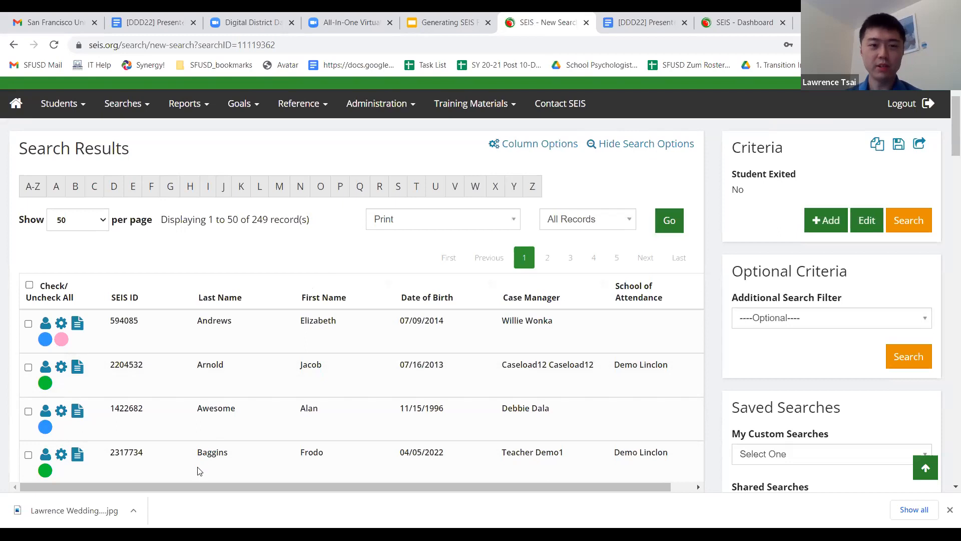
mouse_move(186, 488)
mouse_down()
mouse_move(233, 487)
mouse_move(173, 482)
mouse_up()
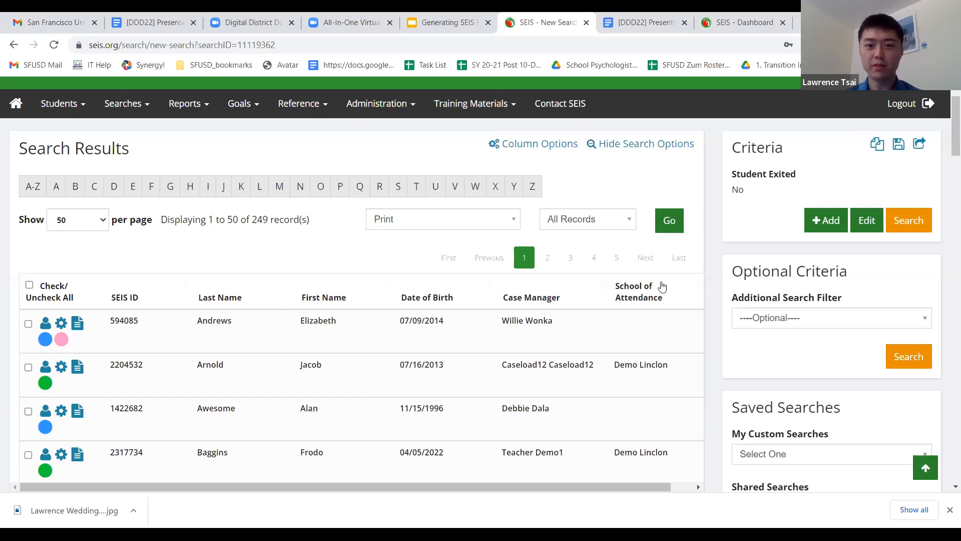
drag(250, 490, 215, 486)
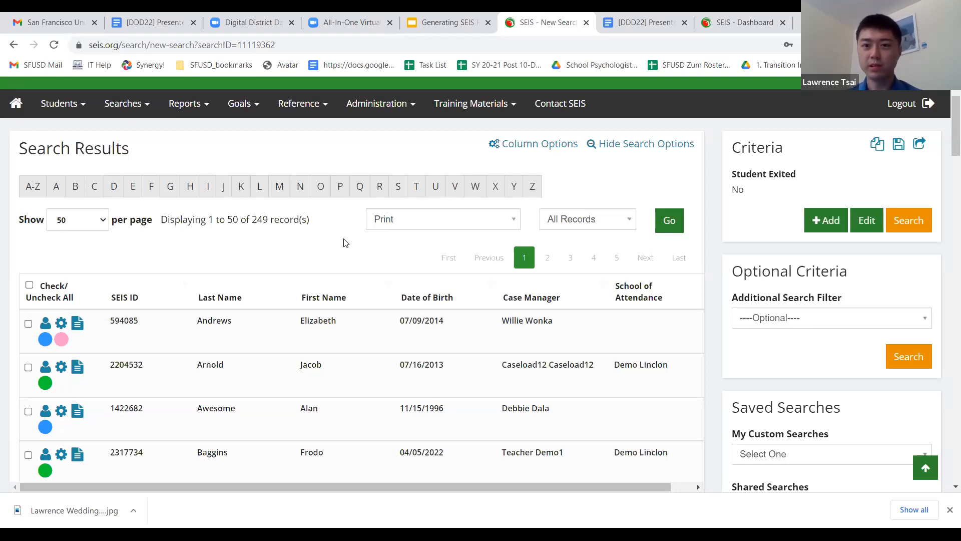
scroll(345, 243, up, 1)
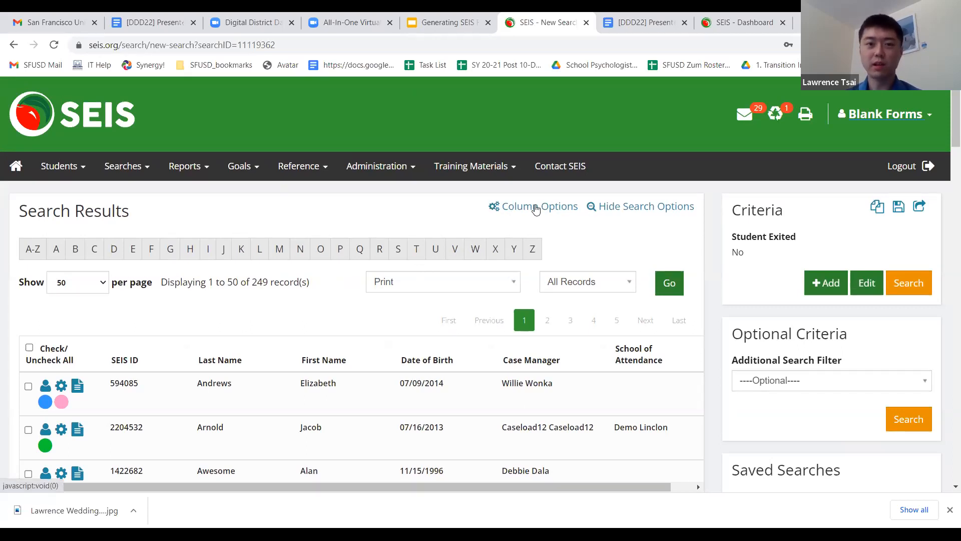
Open the column options of the search results and add the Grade Level column to the student report.
click(536, 208)
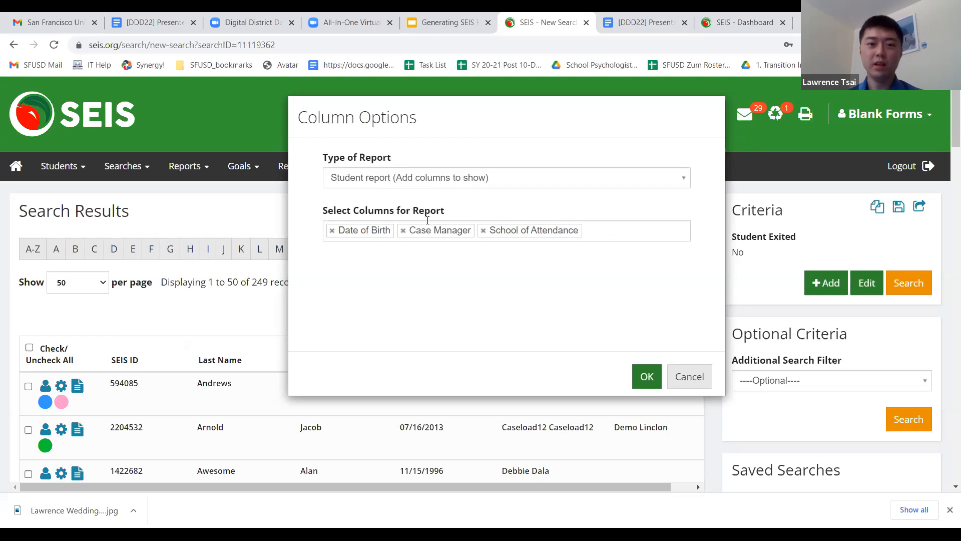
drag(320, 210, 459, 211)
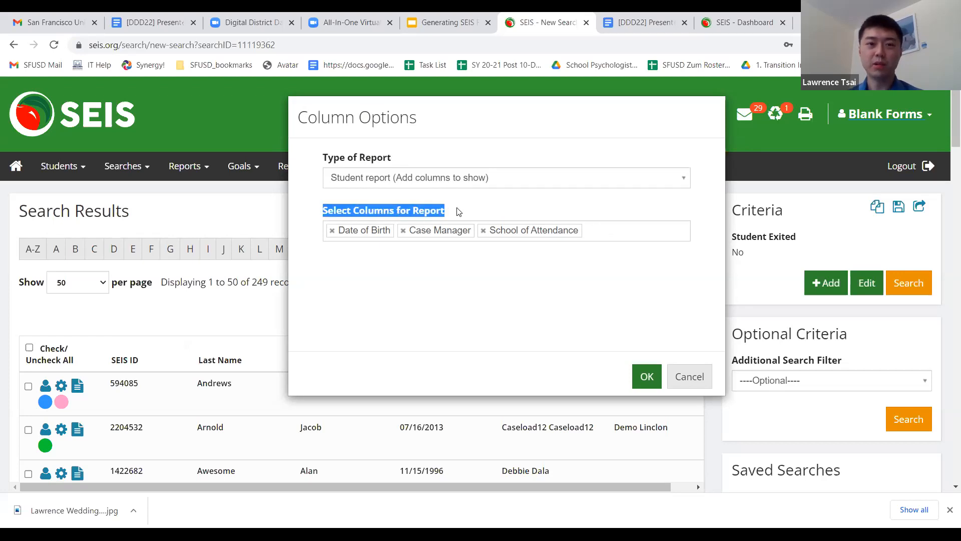
click(632, 232)
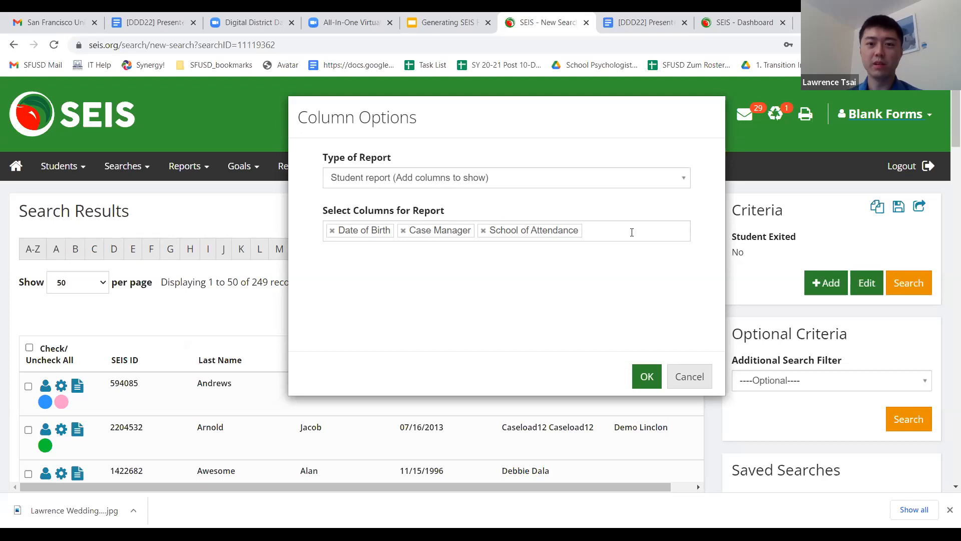
click(633, 236)
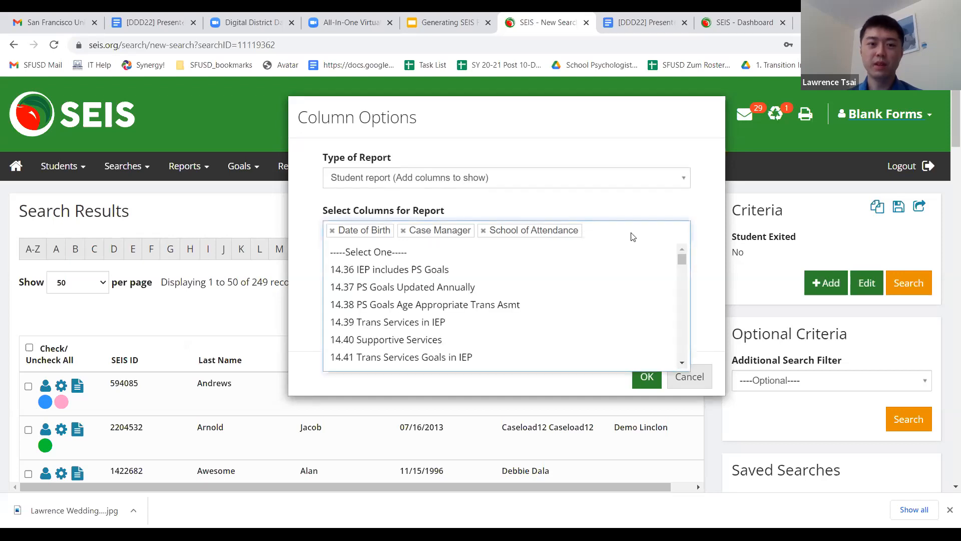
mouse_move(682, 259)
mouse_down()
mouse_move(684, 366)
mouse_move(682, 253)
mouse_up()
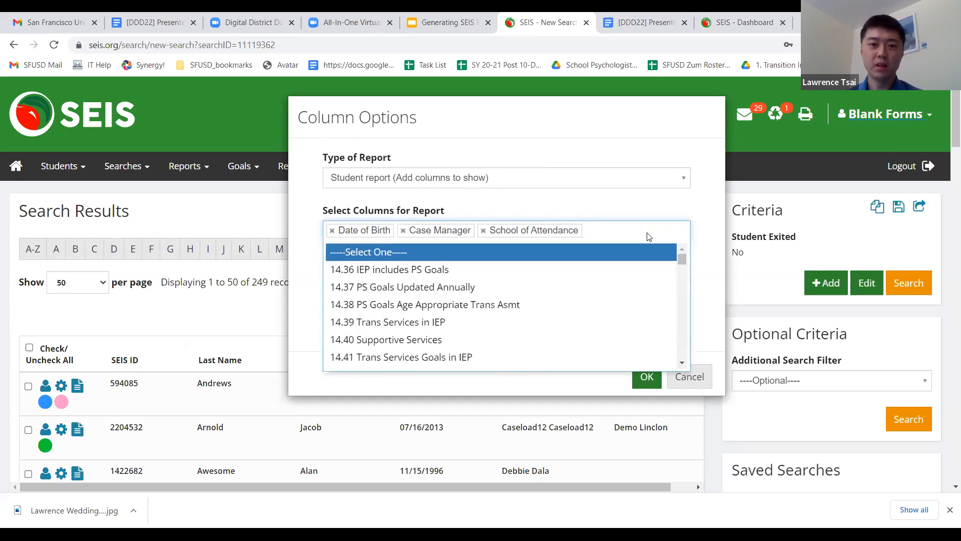
text(gra)
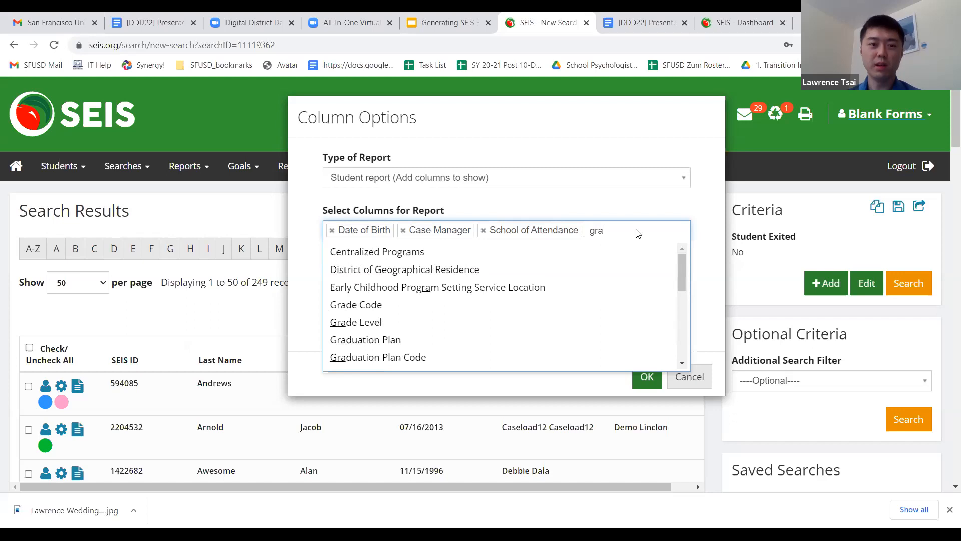
text(de)
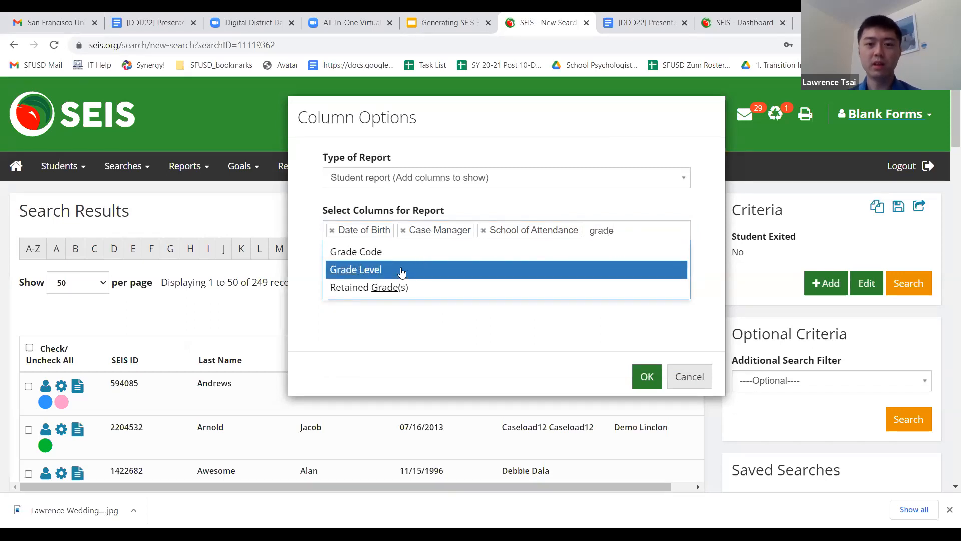
click(401, 270)
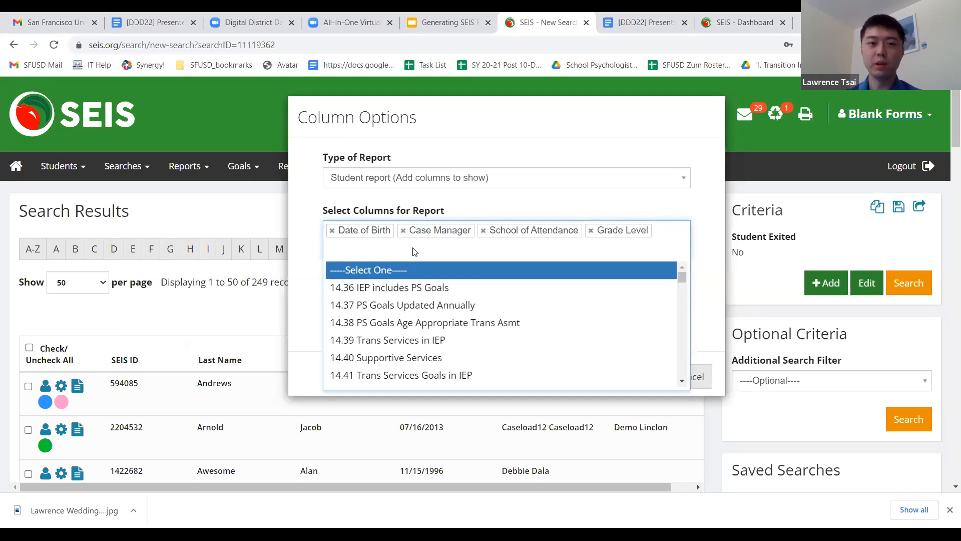
Add the Disability 1 and Disability 2 columns to the report and apply the column selection.
text(disa)
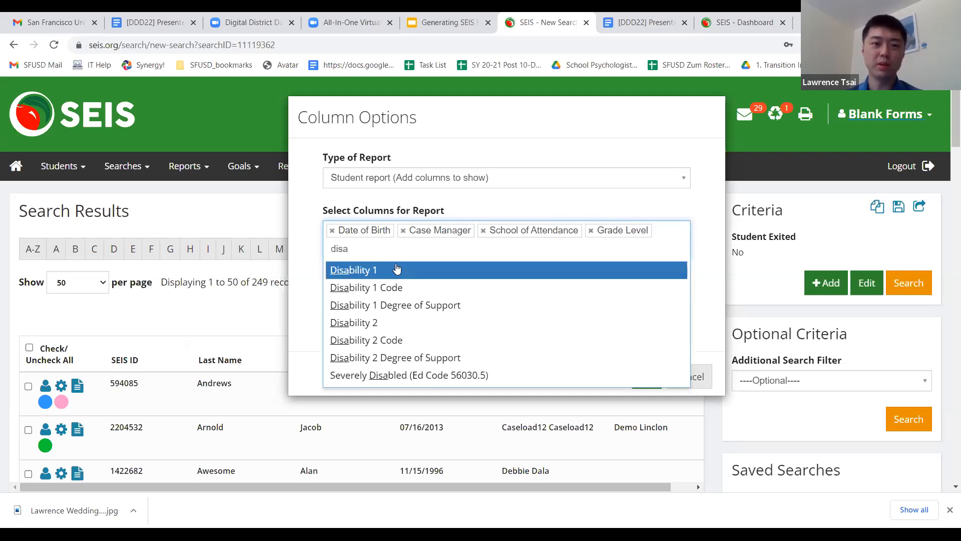
click(397, 269)
text(dis)
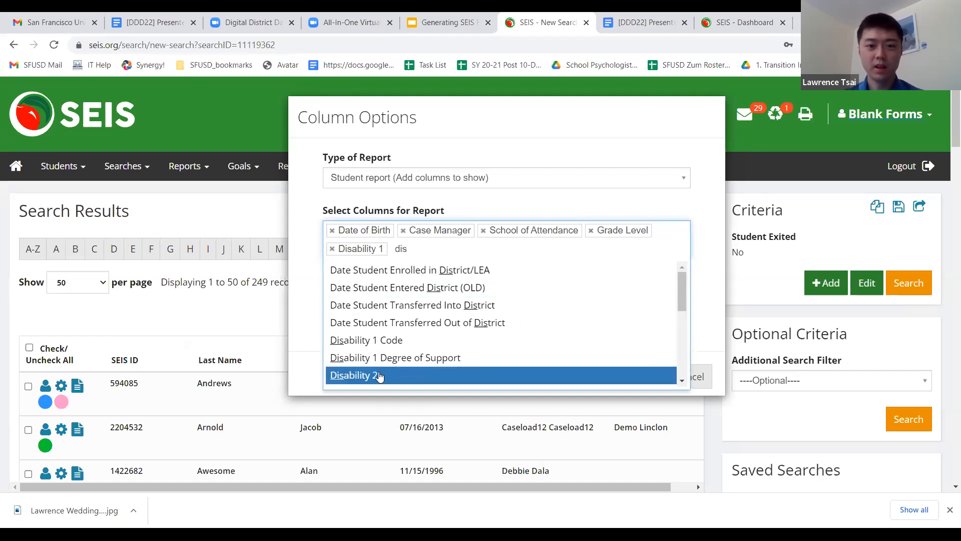
click(379, 377)
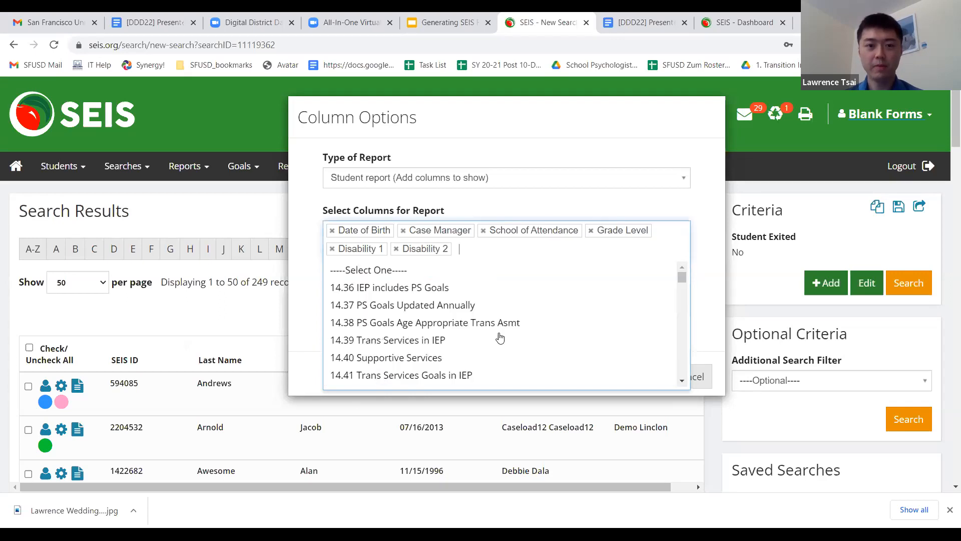
click(703, 241)
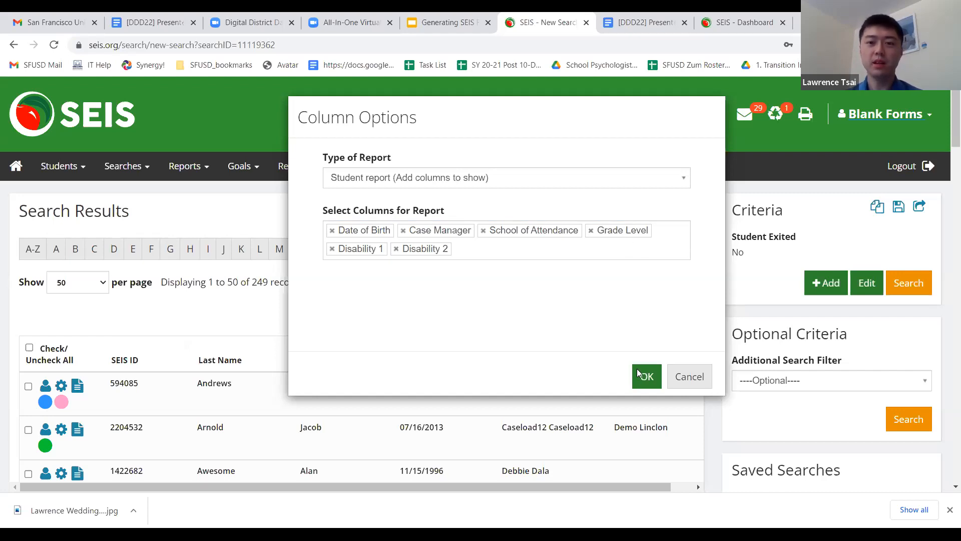
click(647, 379)
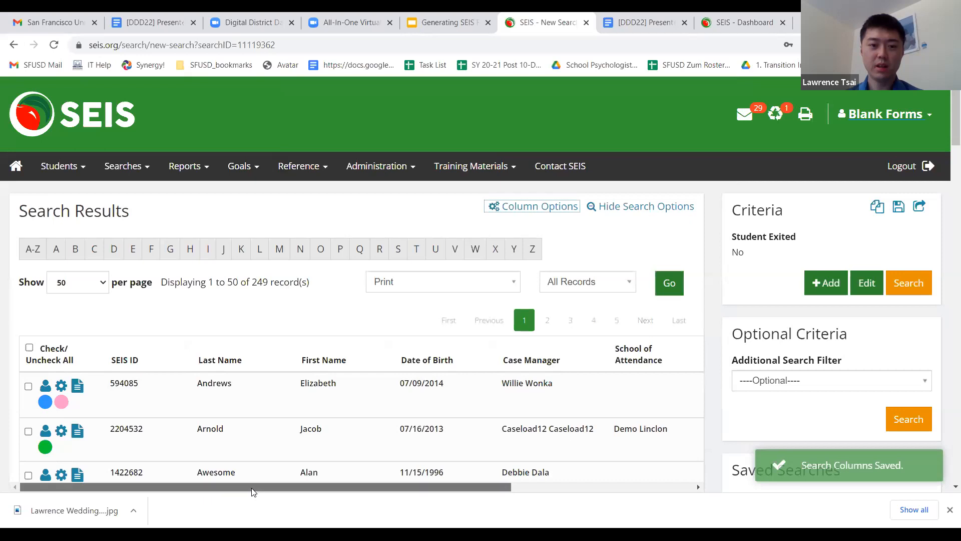
Look across the search results table to review the added Grade Level, Disability 1 and Disability 2 columns.
scroll(330, 489, right, 5)
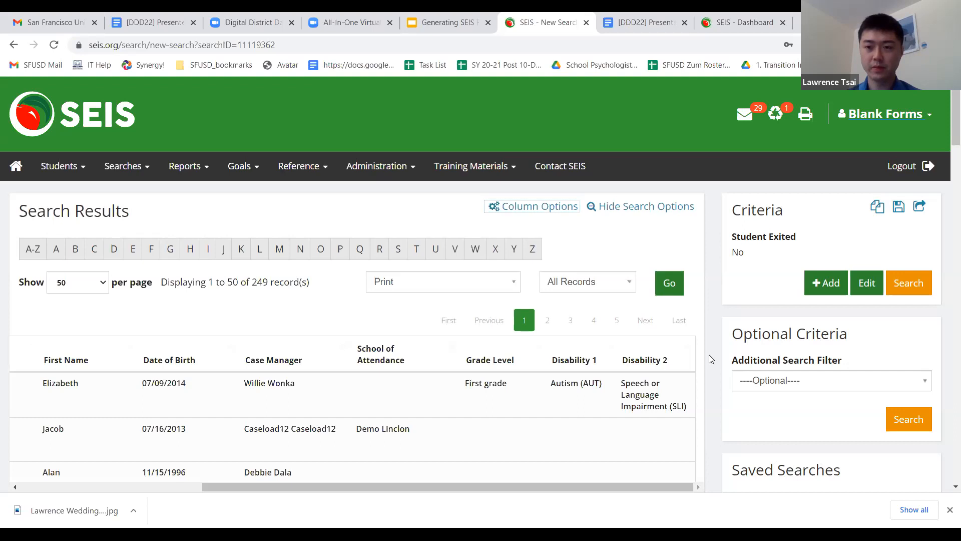
click(432, 127)
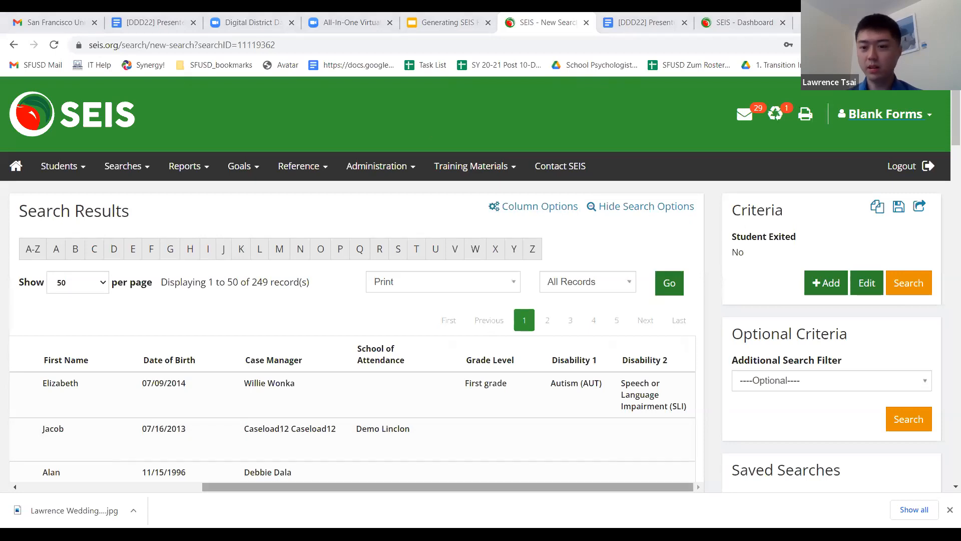
drag(436, 487, 320, 486)
click(697, 484)
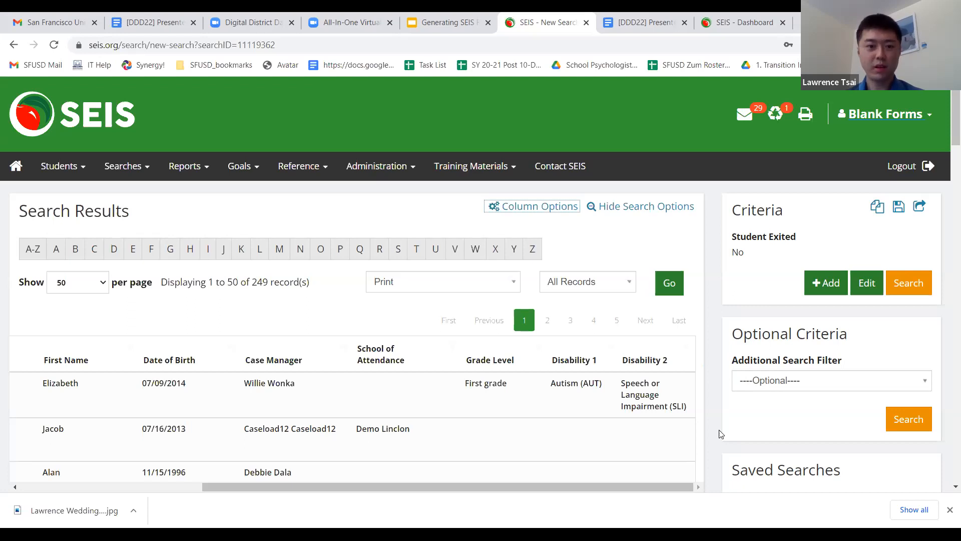
scroll(628, 488, left, 4)
scroll(621, 489, right, 4)
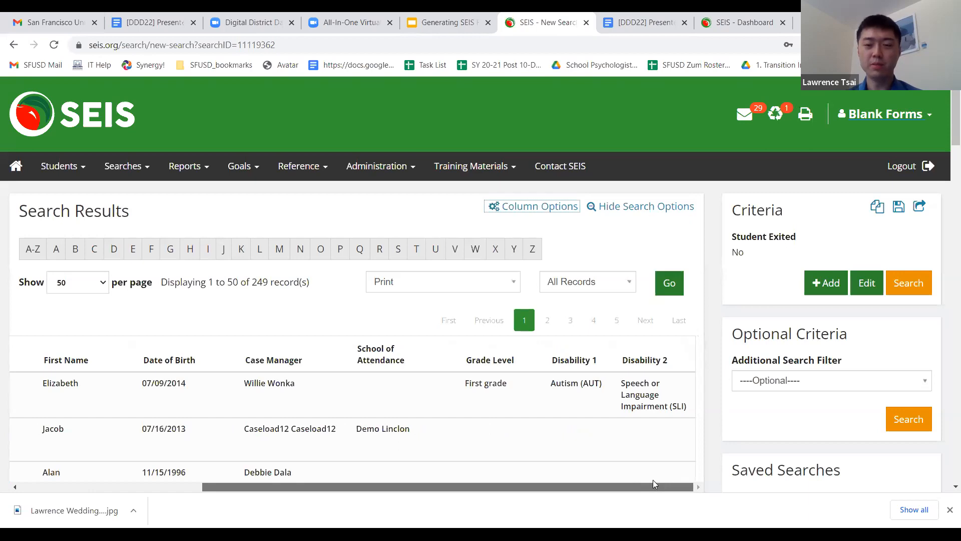
scroll(653, 480, left, 4)
scroll(667, 477, right, 4)
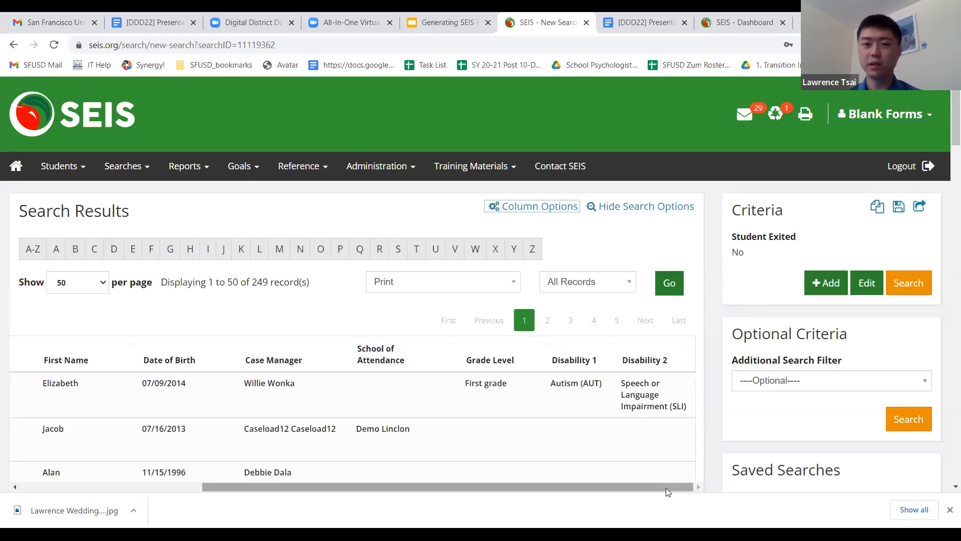
drag(666, 488, 483, 488)
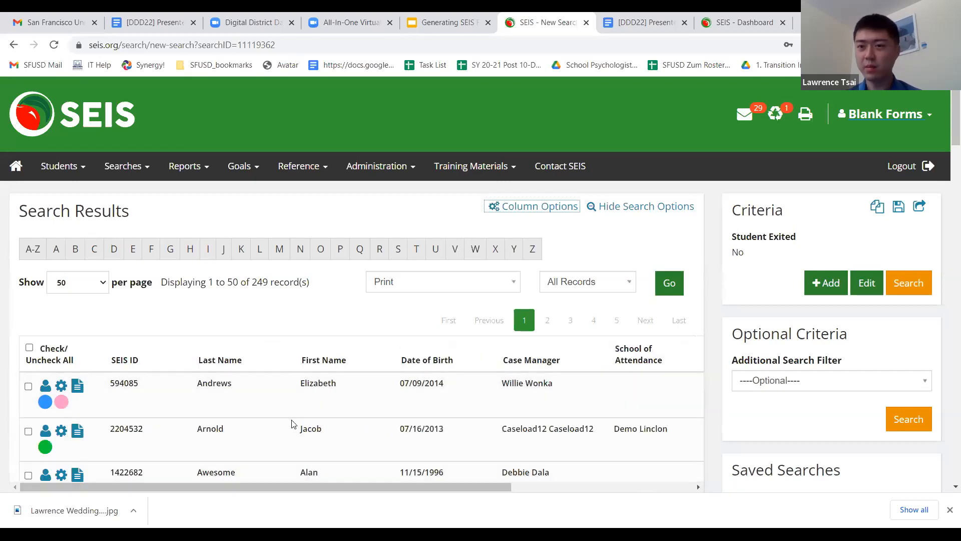
drag(253, 488, 436, 488)
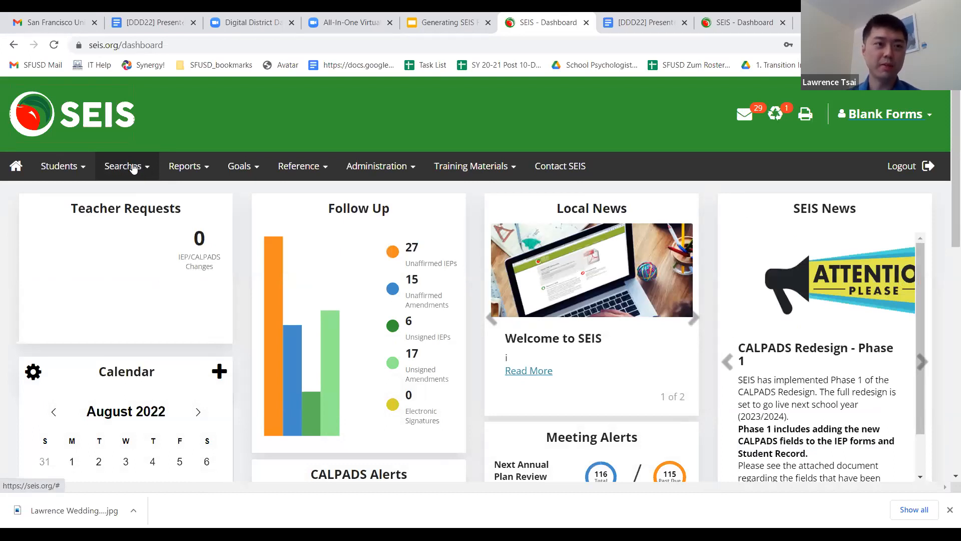
Start another new student search and look across the default columns of its results.
click(126, 165)
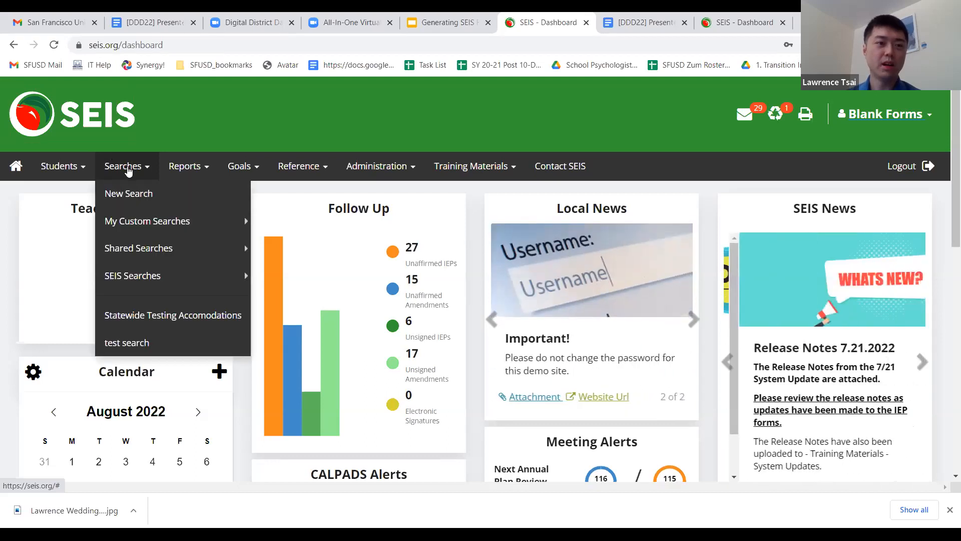
click(126, 192)
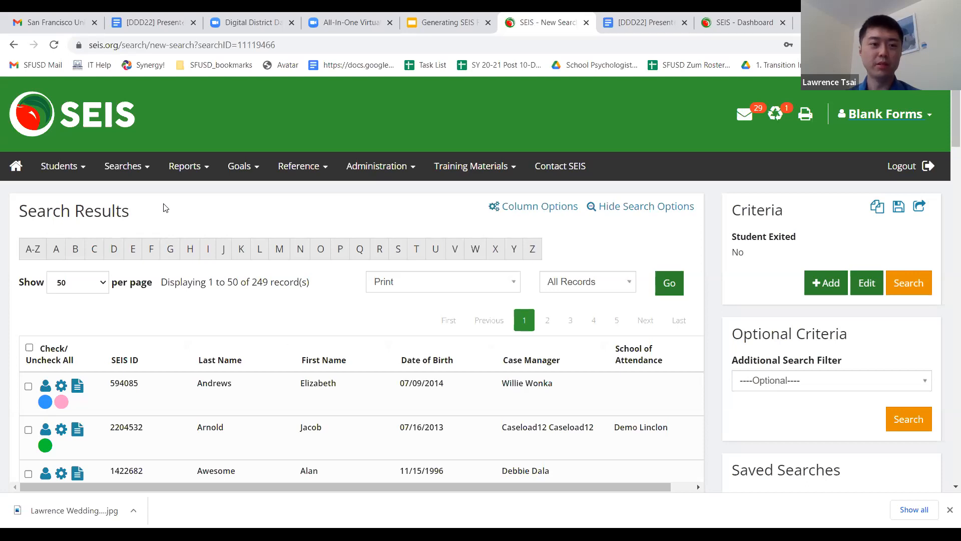
drag(231, 483, 338, 500)
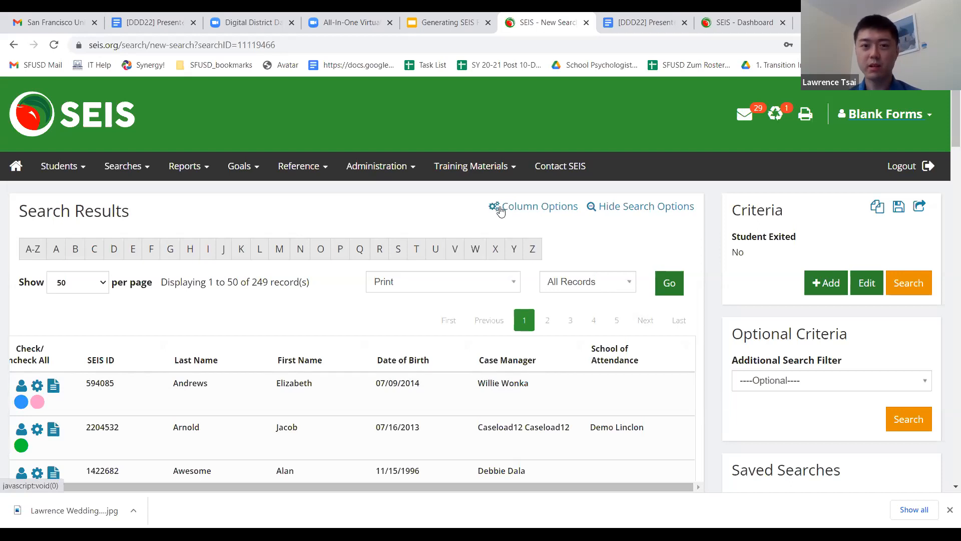
Open the new search's column options and add Grade Level to the columns selected for the student report.
click(521, 205)
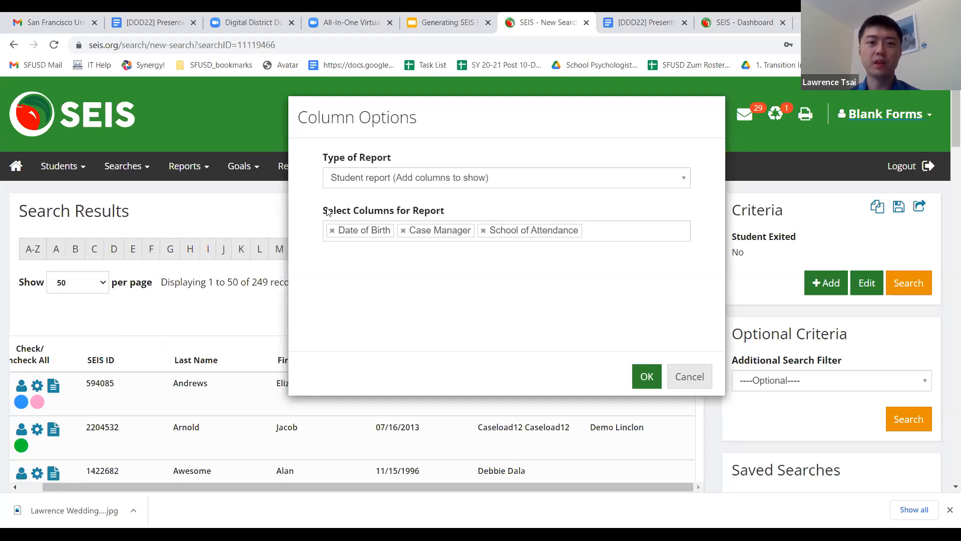
drag(322, 210, 454, 217)
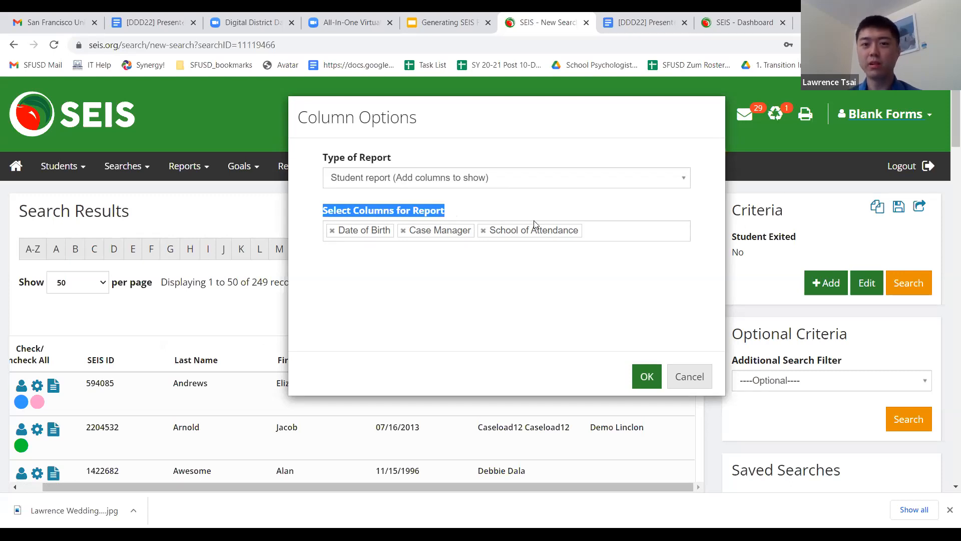
click(603, 268)
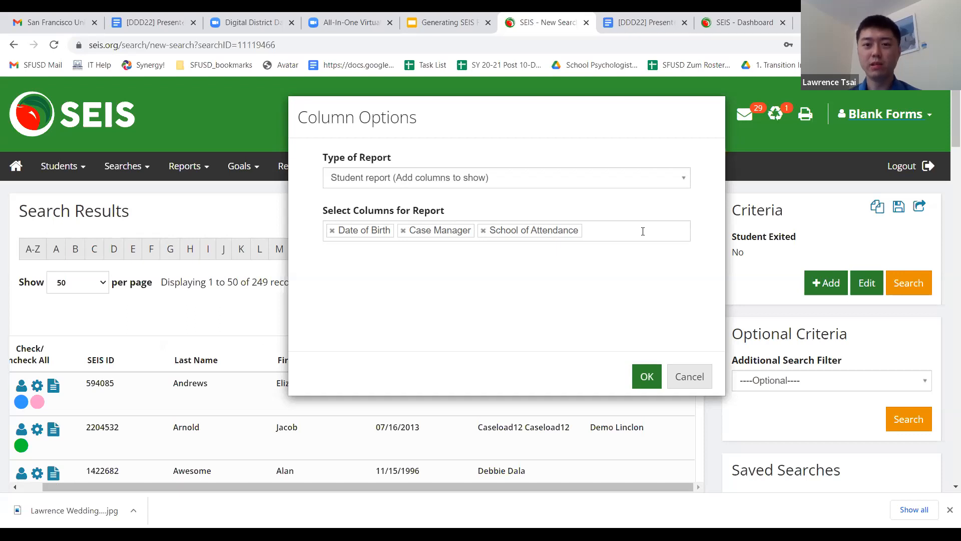
click(644, 232)
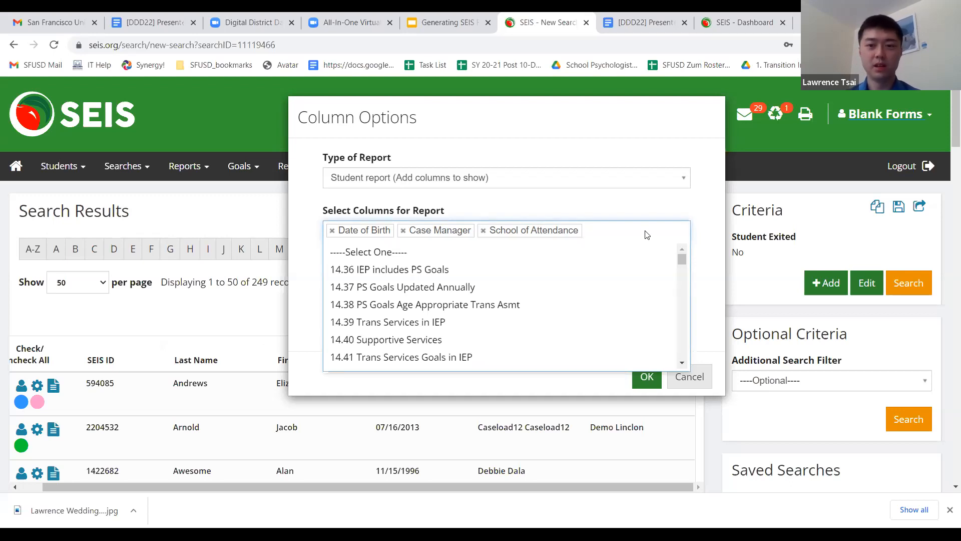
text(g)
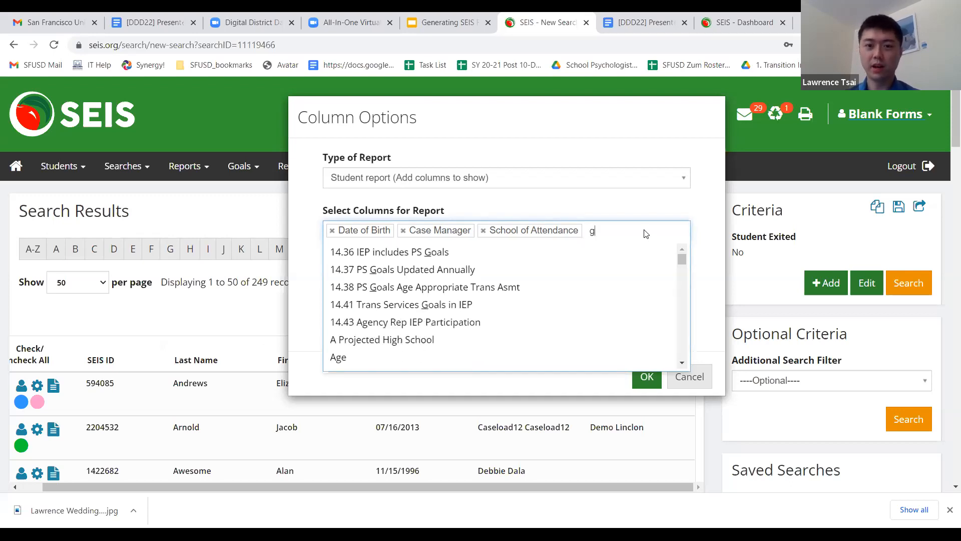
text(rade)
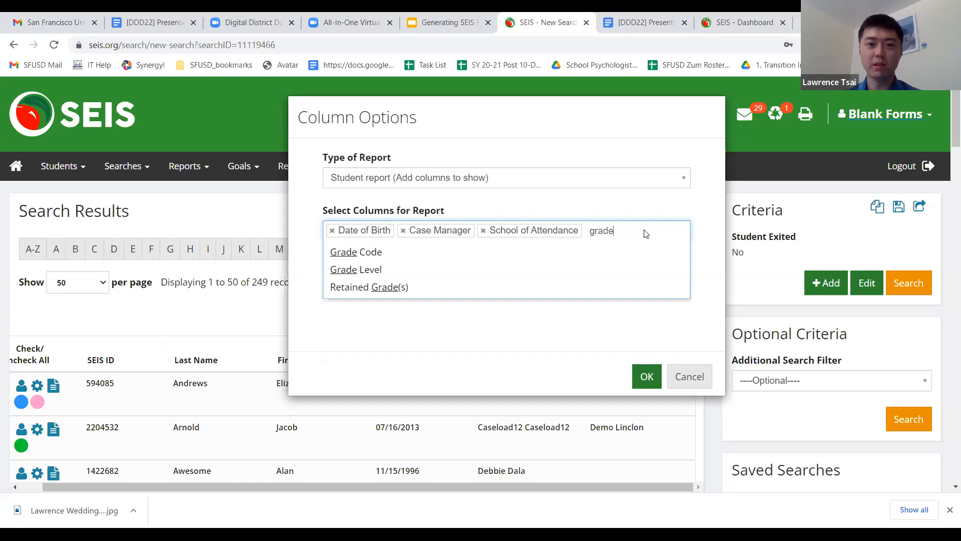
click(388, 271)
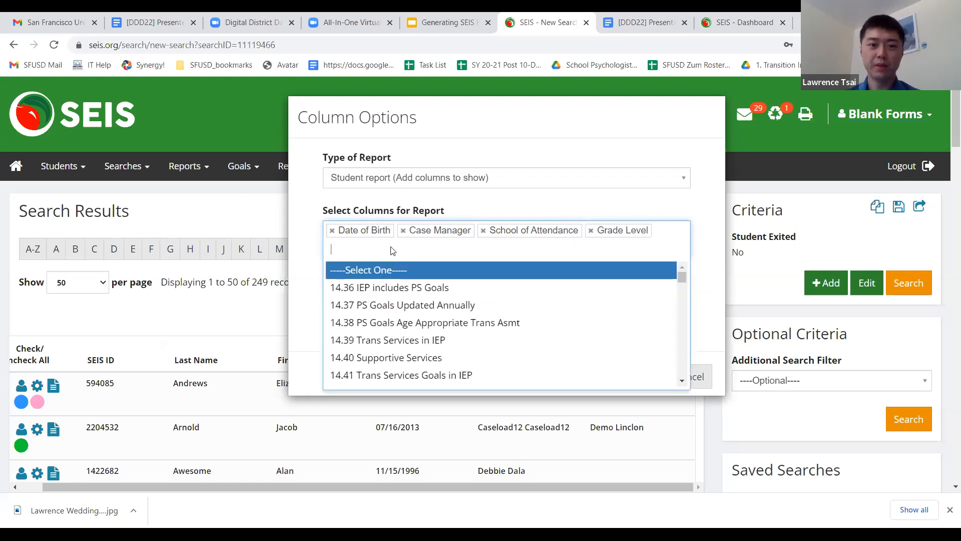
Add Disability 1 and Disability 2 to the new search's report columns and save the column selection.
text(dis)
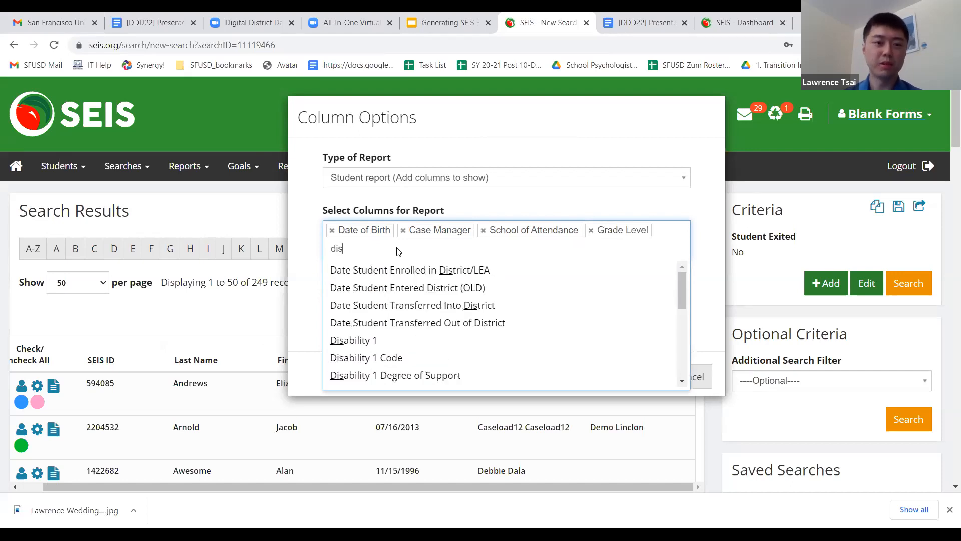
click(374, 345)
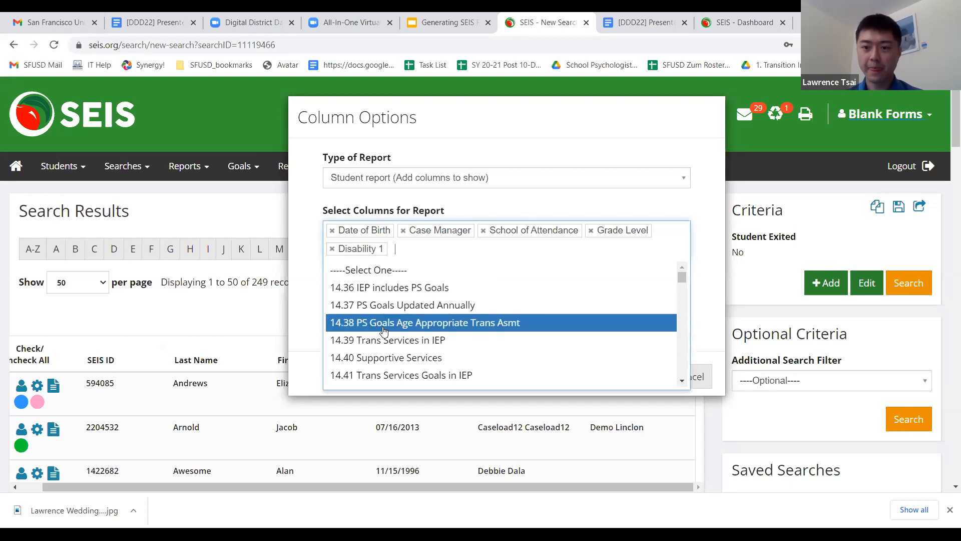
text(dis)
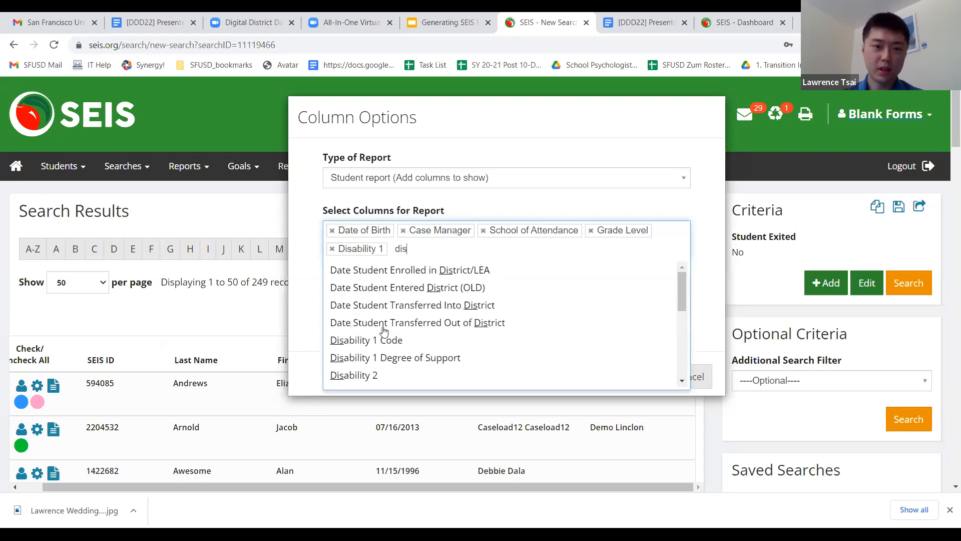
click(393, 380)
click(713, 249)
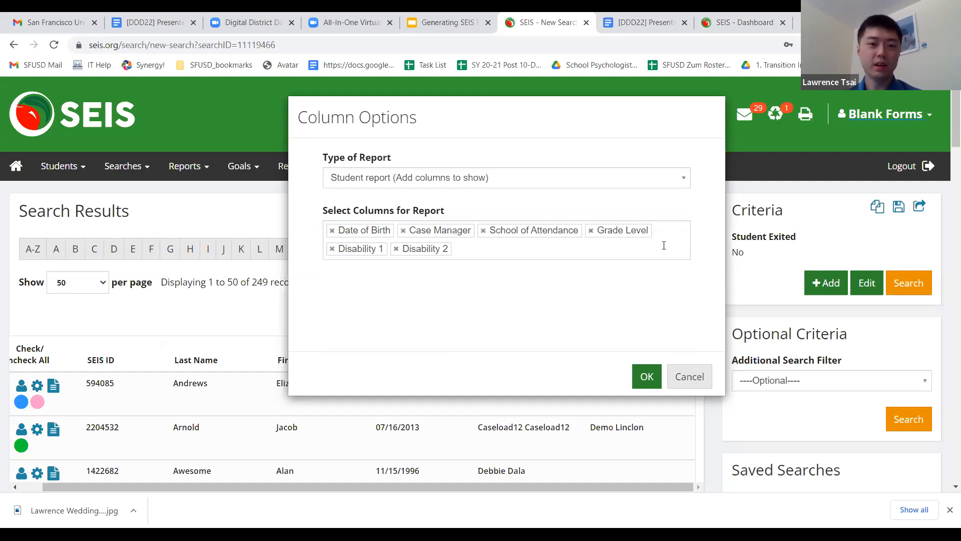
click(647, 375)
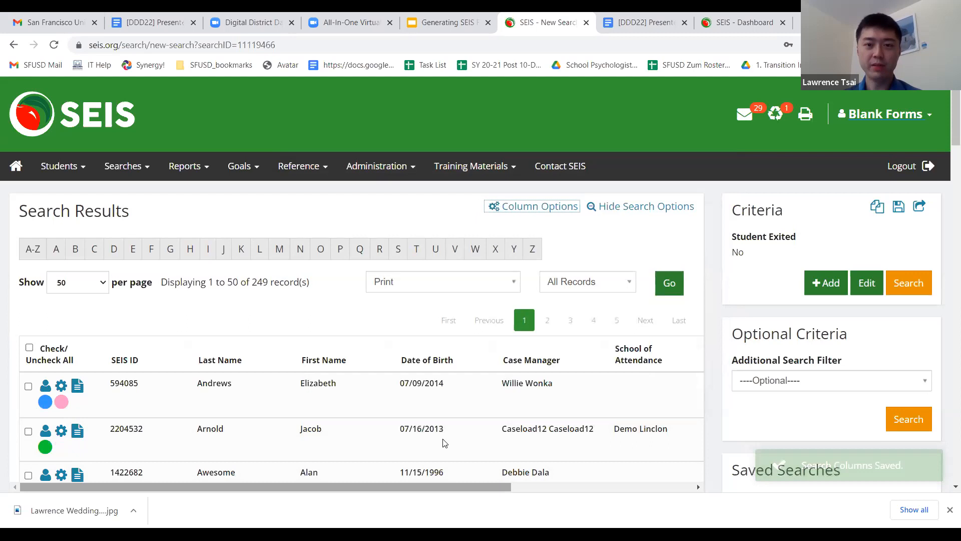
Look across the search results table to review the added Grade Level, Disability 1 and Disability 2 columns and return to its first columns.
scroll(444, 442, right, 3)
scroll(444, 443, right, 9)
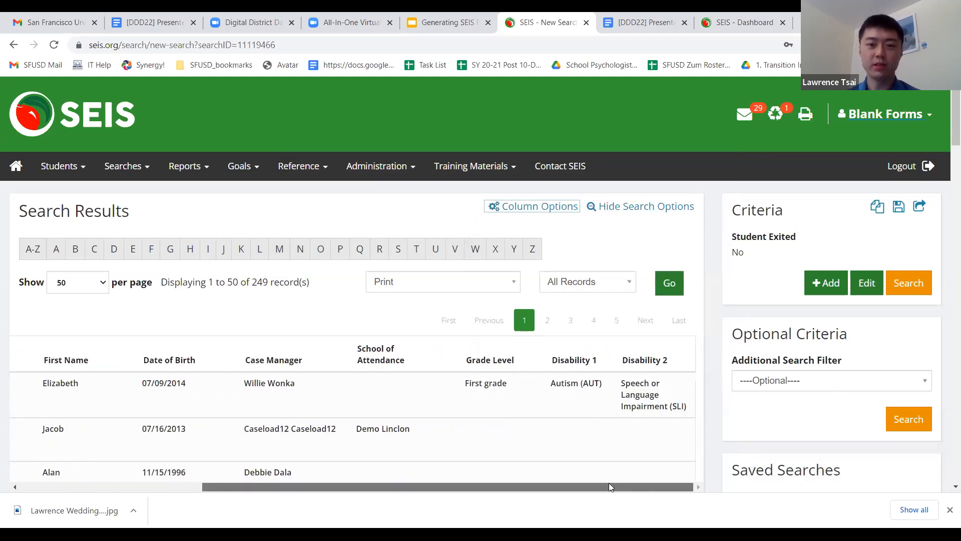
drag(305, 486, 332, 499)
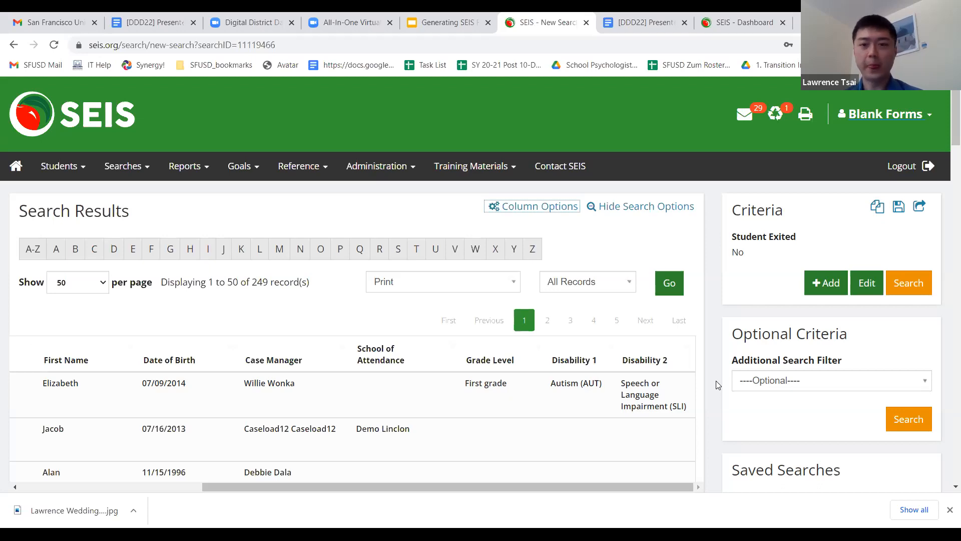
drag(693, 487, 331, 489)
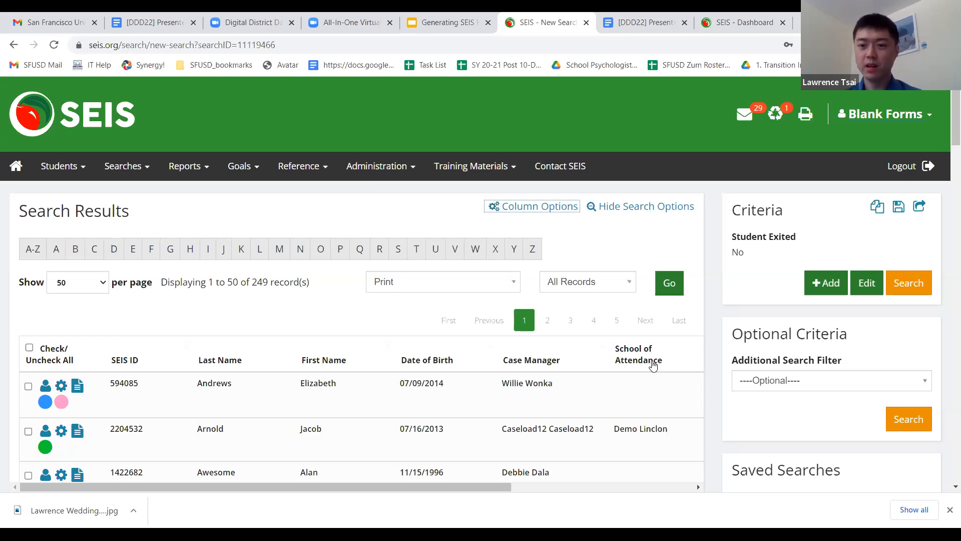
Review the available searches and the columns selected for the student report, and leave the column options without changing them.
click(151, 172)
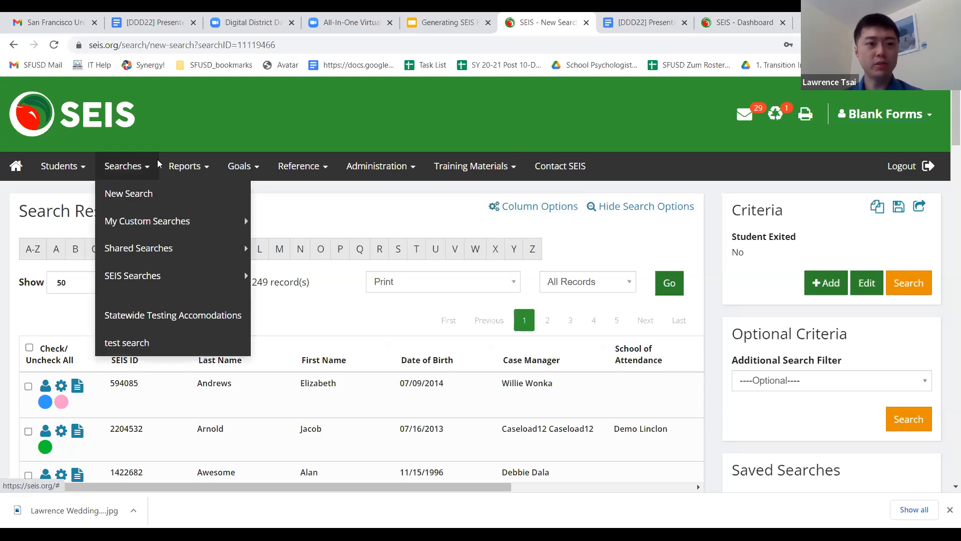
click(445, 299)
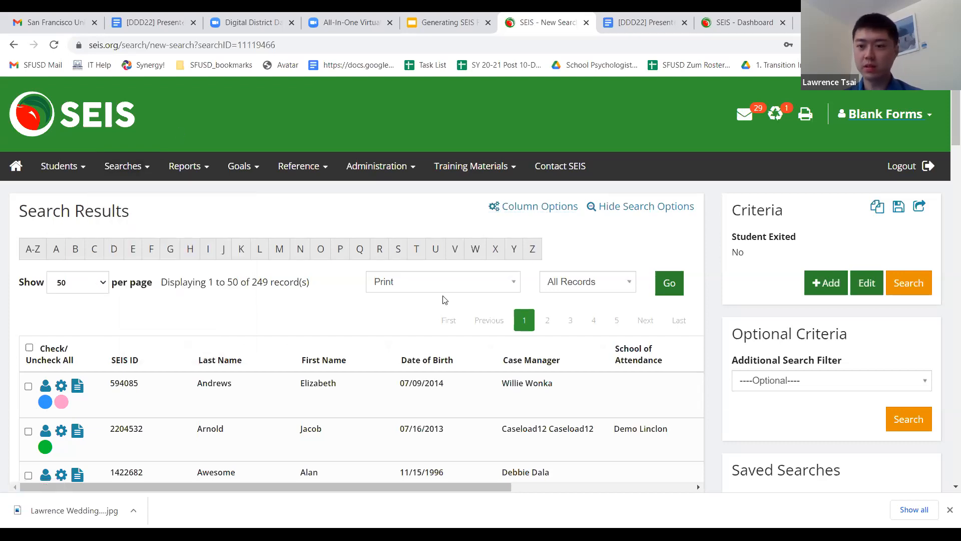
click(520, 212)
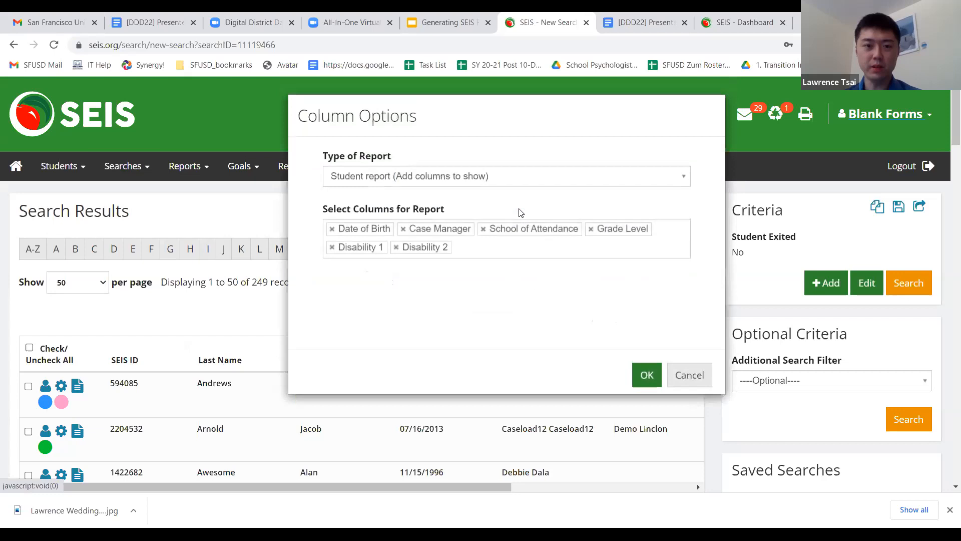
click(690, 377)
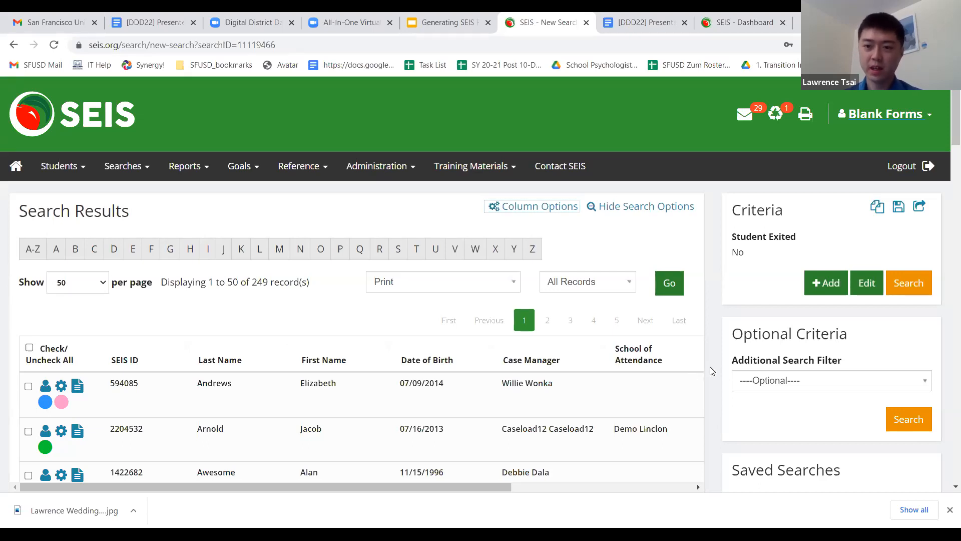
Download the data of all records in the search results with the added columns.
scroll(719, 373, down, 1)
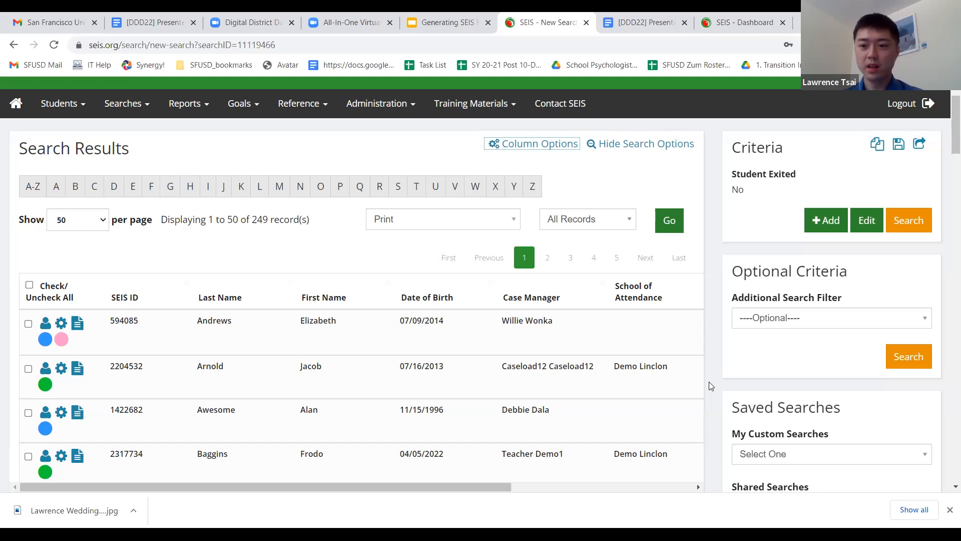
scroll(706, 390, up, 2)
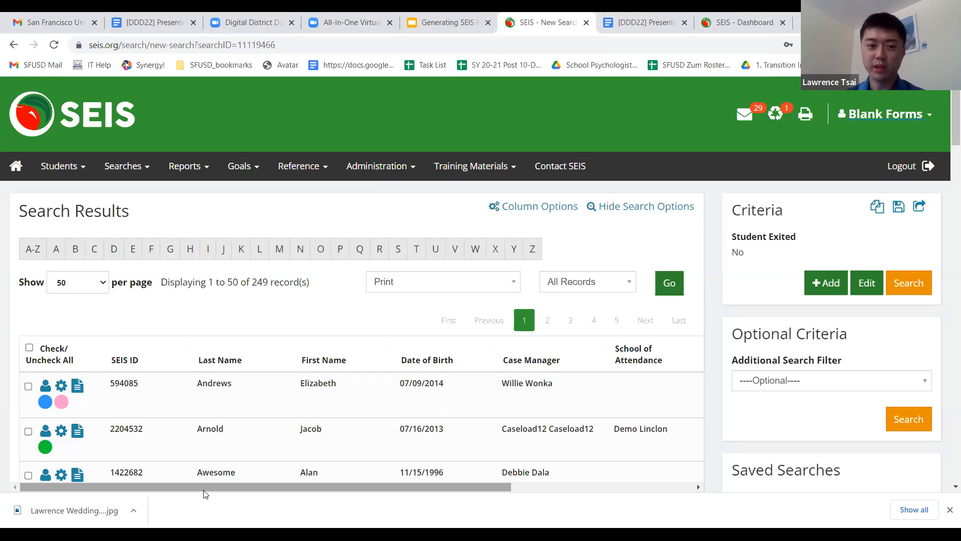
drag(205, 491, 388, 488)
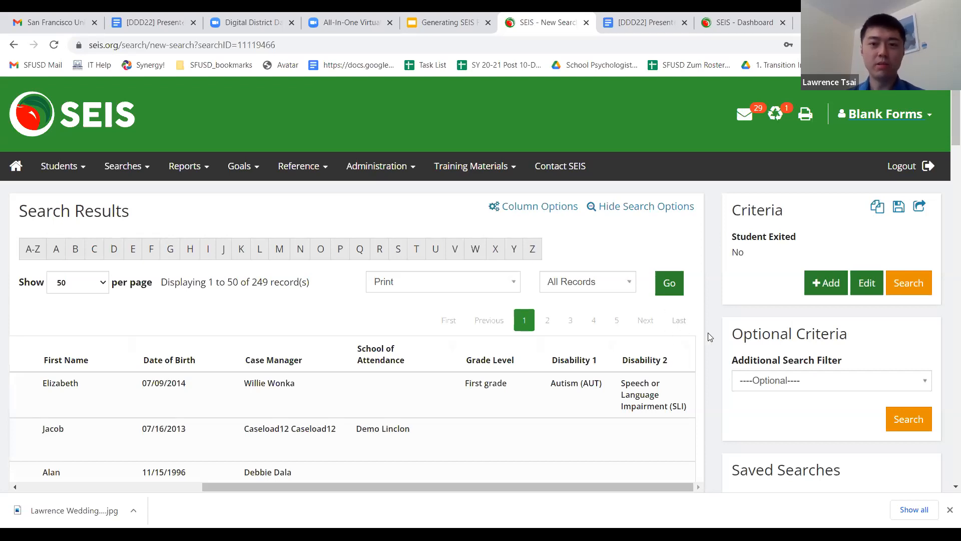
click(439, 280)
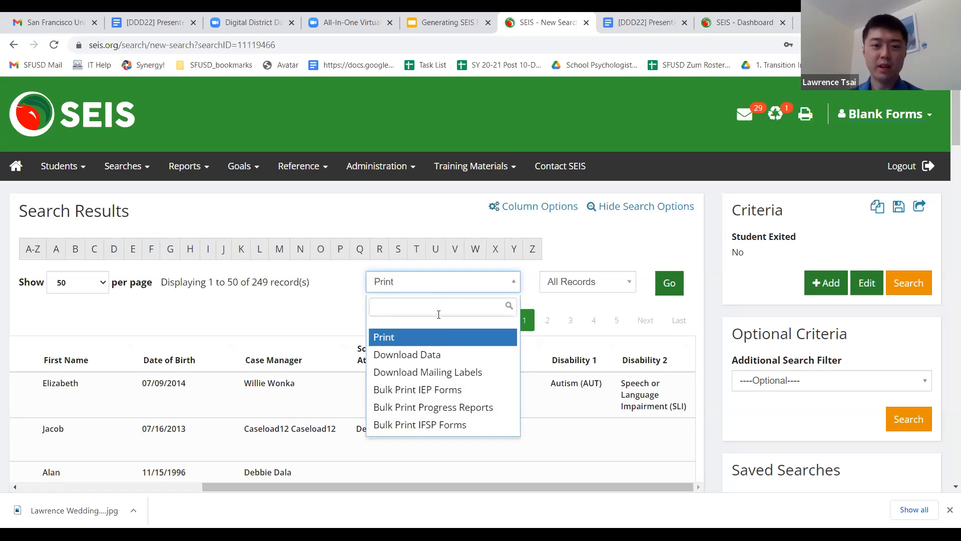
click(473, 358)
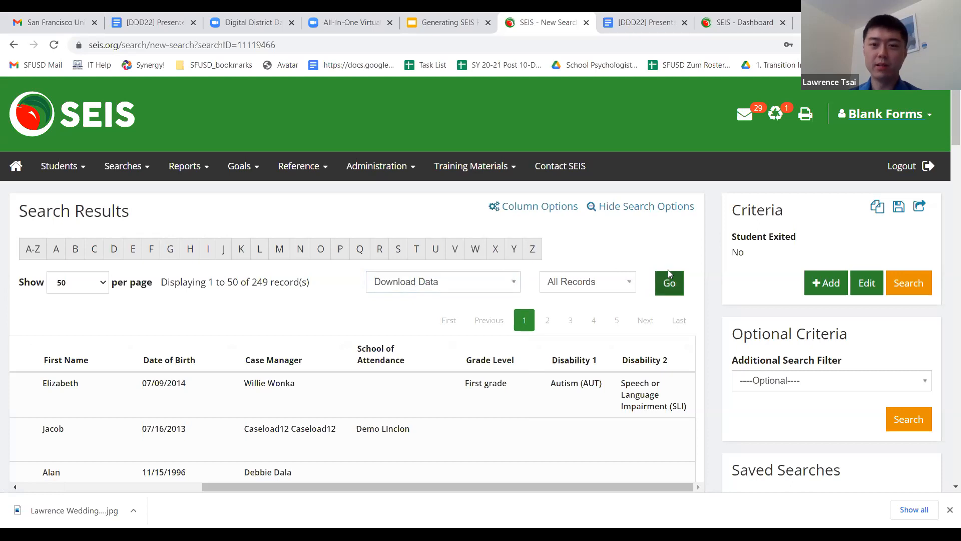
click(669, 283)
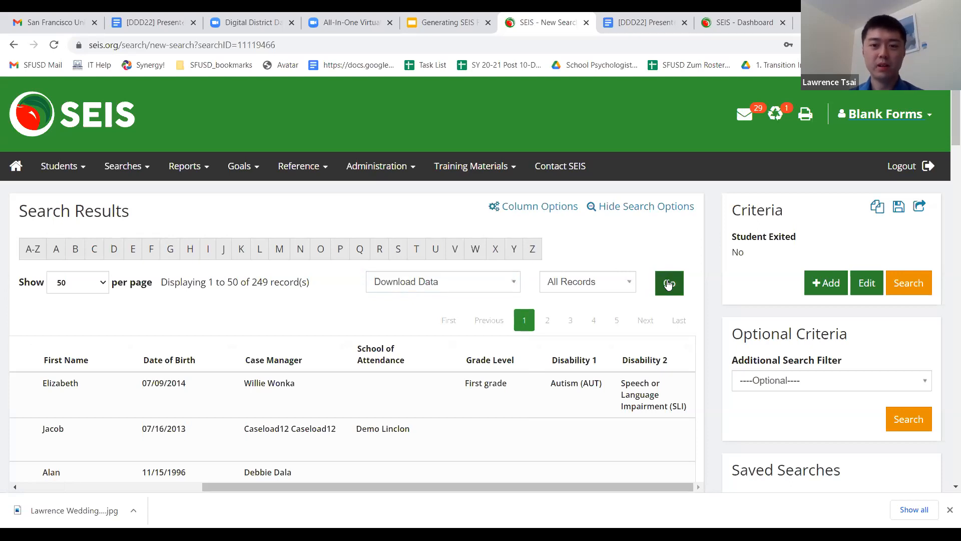
click(669, 284)
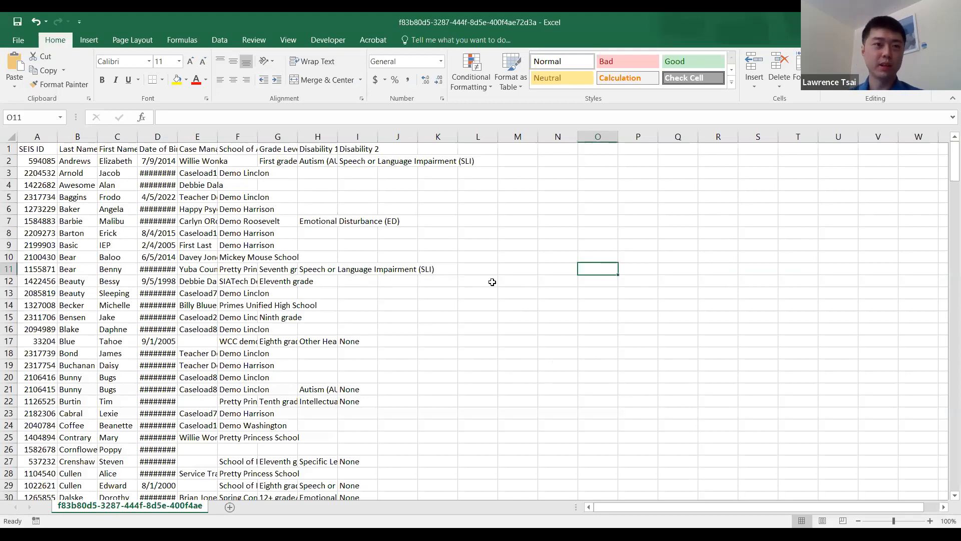
Fit all column widths of the downloaded Excel sheet to their contents and look across to the Disability 2 column.
click(13, 136)
double_click(62, 136)
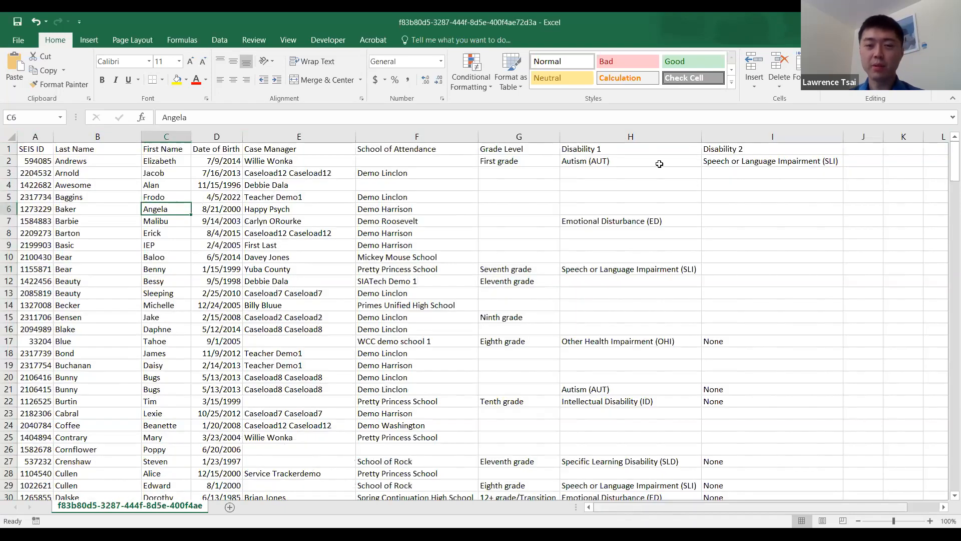
scroll(689, 149, right, 1)
click(689, 149)
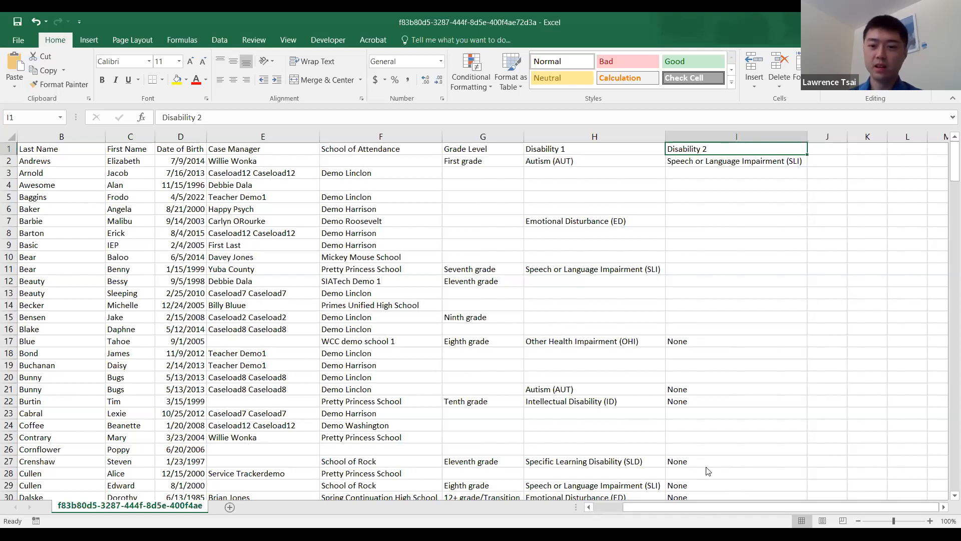
drag(751, 511, 674, 506)
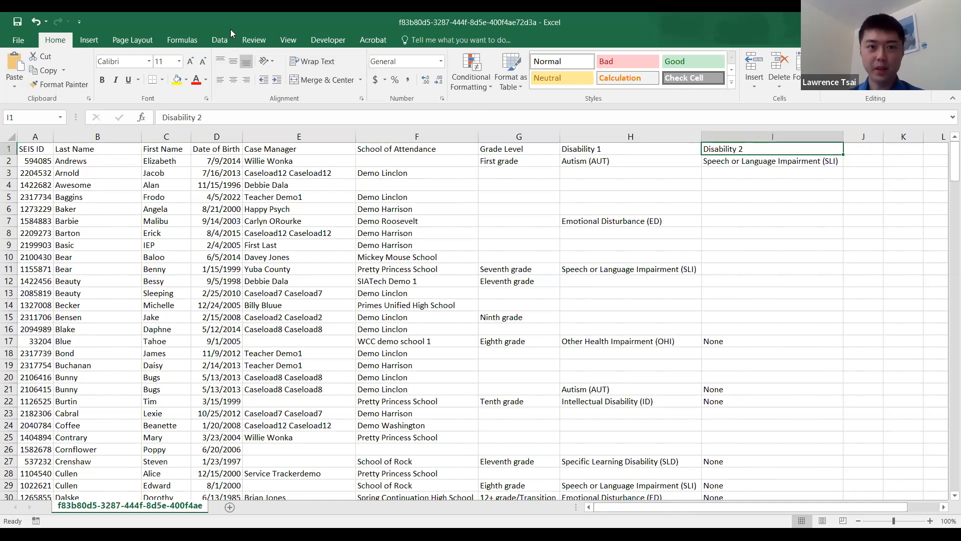
Turn on filtering for the sheet's header row and filter Disability 1 to show only Autism (AUT).
click(615, 150)
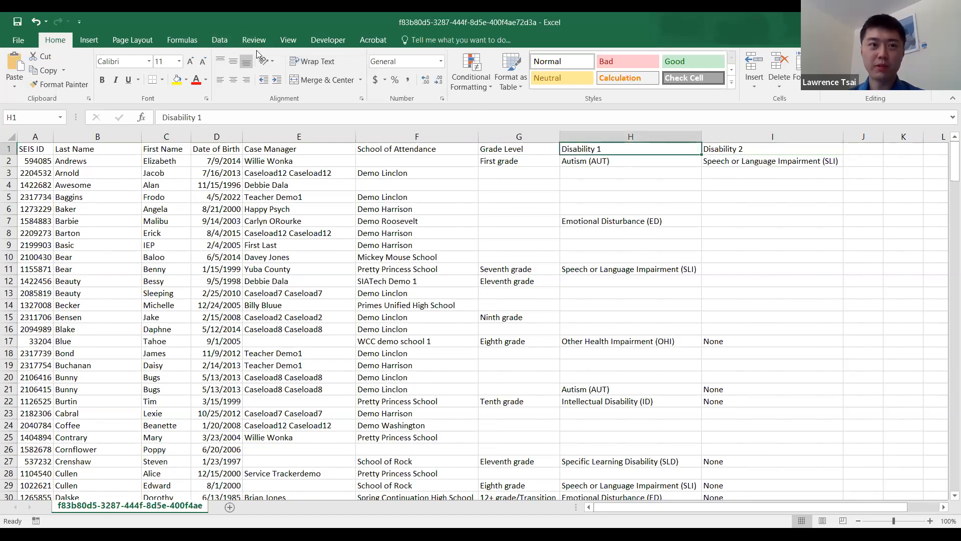
click(219, 41)
click(410, 70)
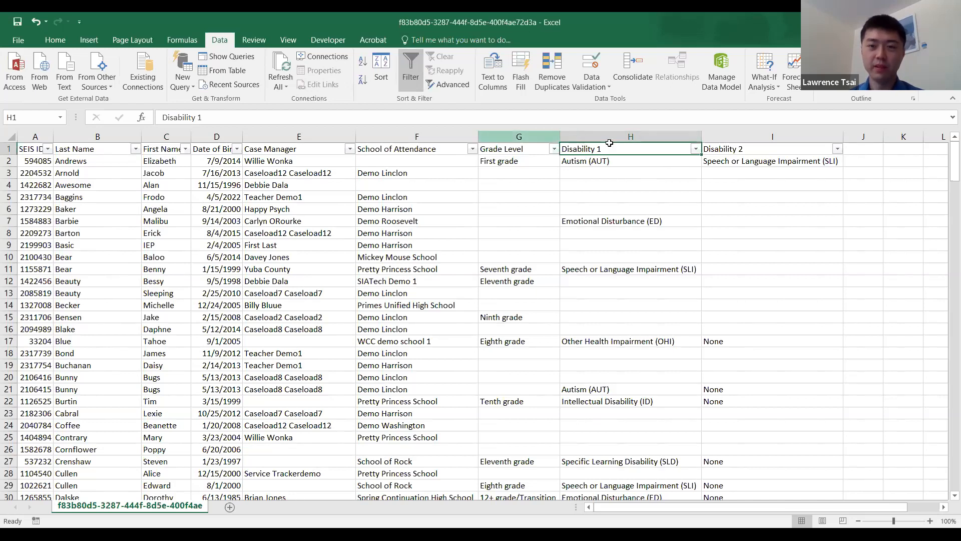
click(696, 149)
click(589, 270)
click(591, 280)
click(624, 365)
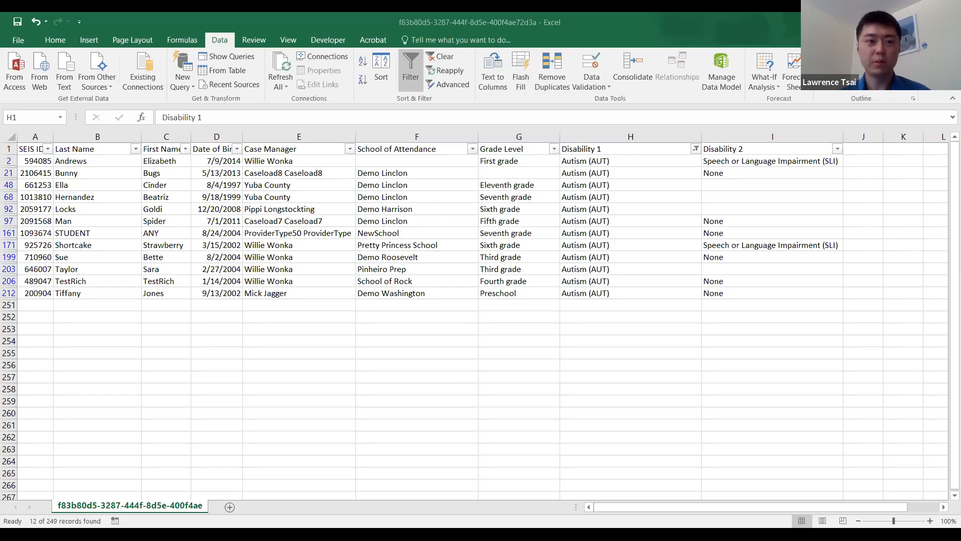
Switch back to the SEIS search results and run Download Data for all records again.
key(alt+Tab)
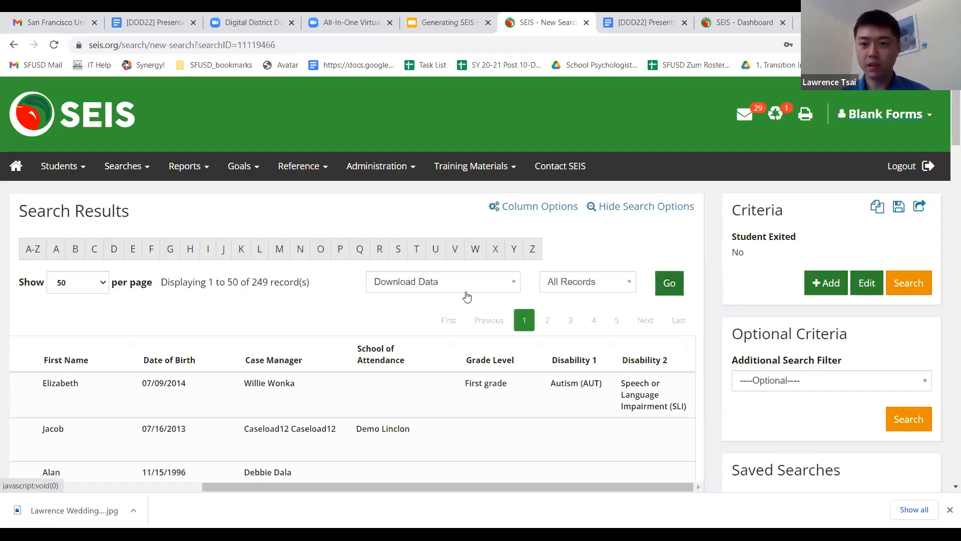
click(431, 286)
click(382, 325)
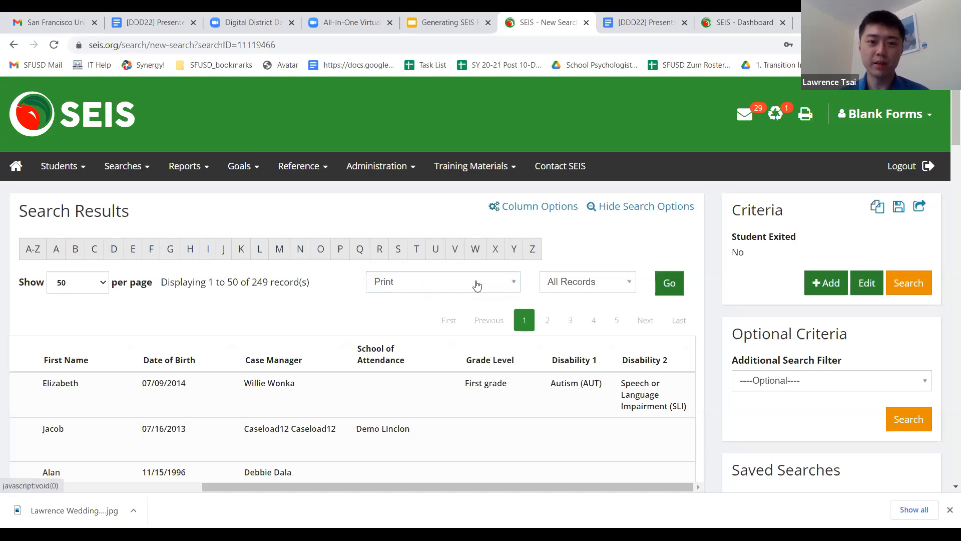
click(449, 283)
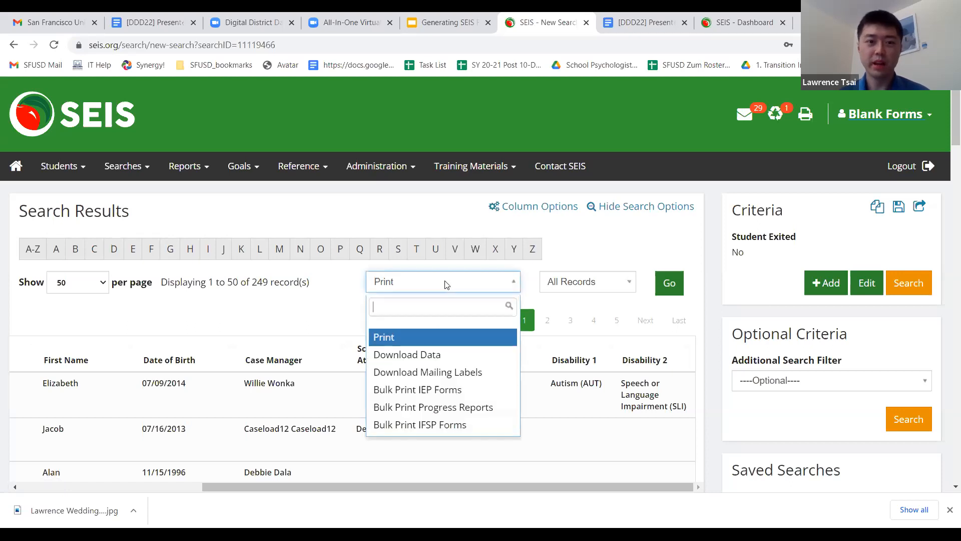
click(457, 355)
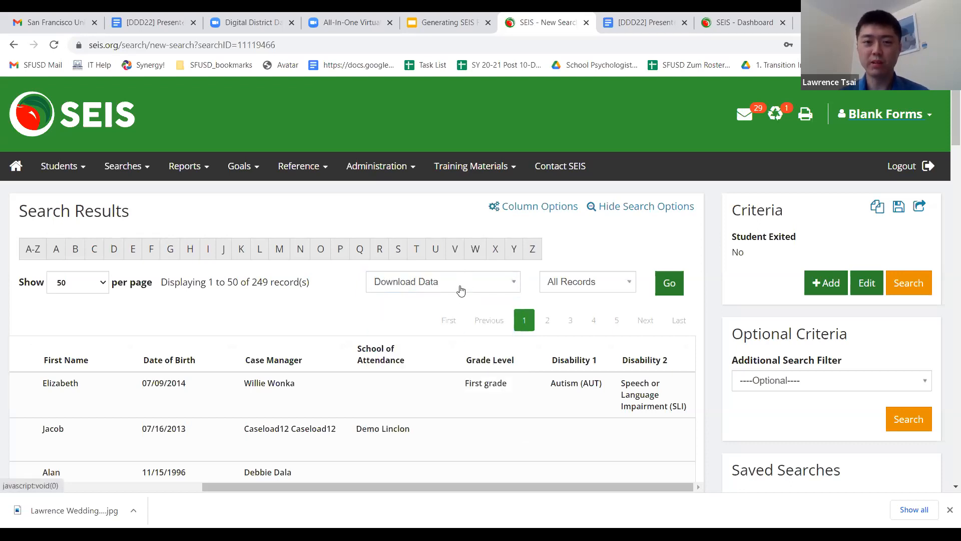
click(671, 285)
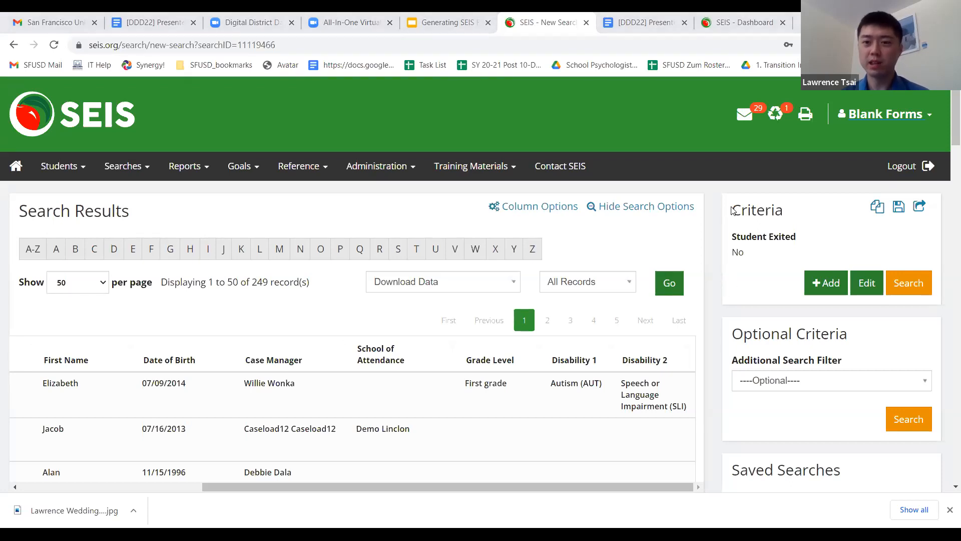
Add a second search criterion on School of Attendance below the Student Exited criterion.
drag(732, 210, 788, 213)
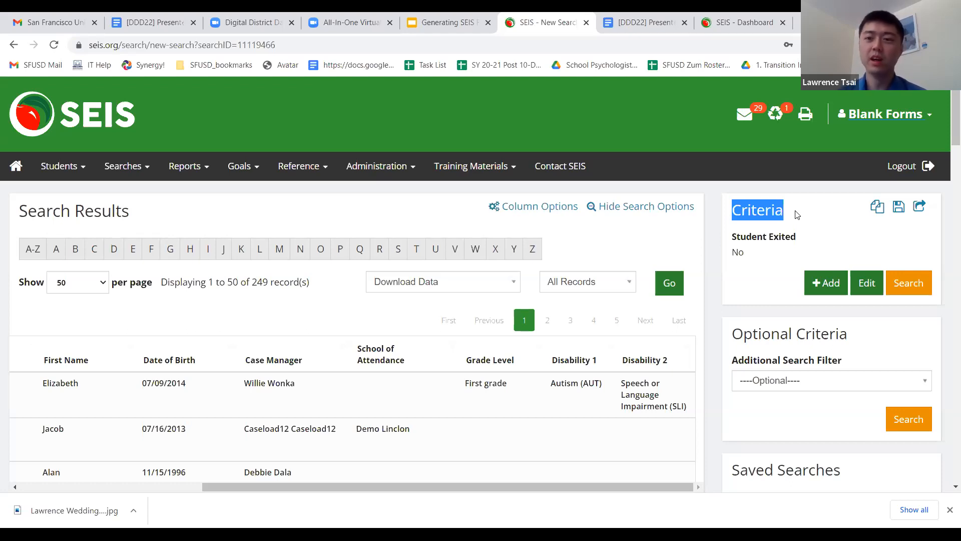
click(797, 214)
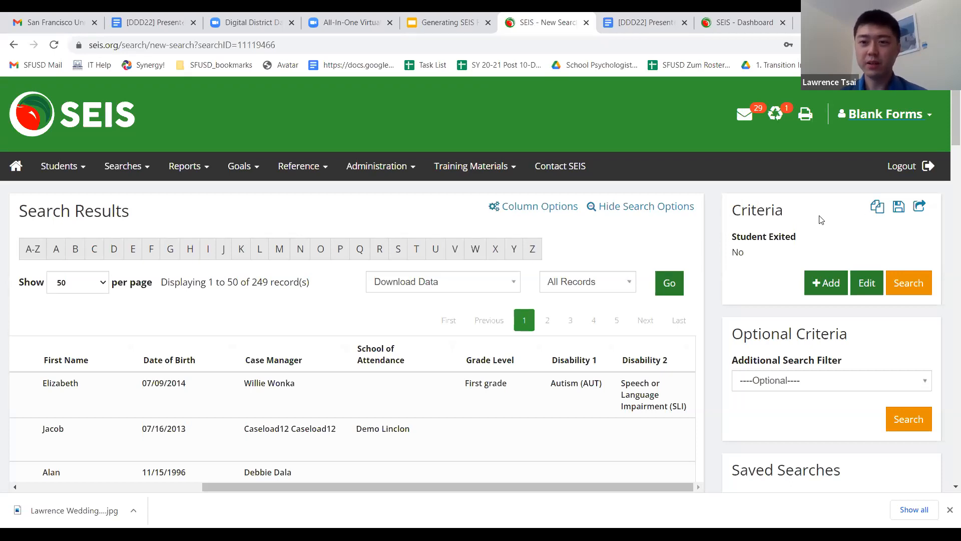
click(823, 284)
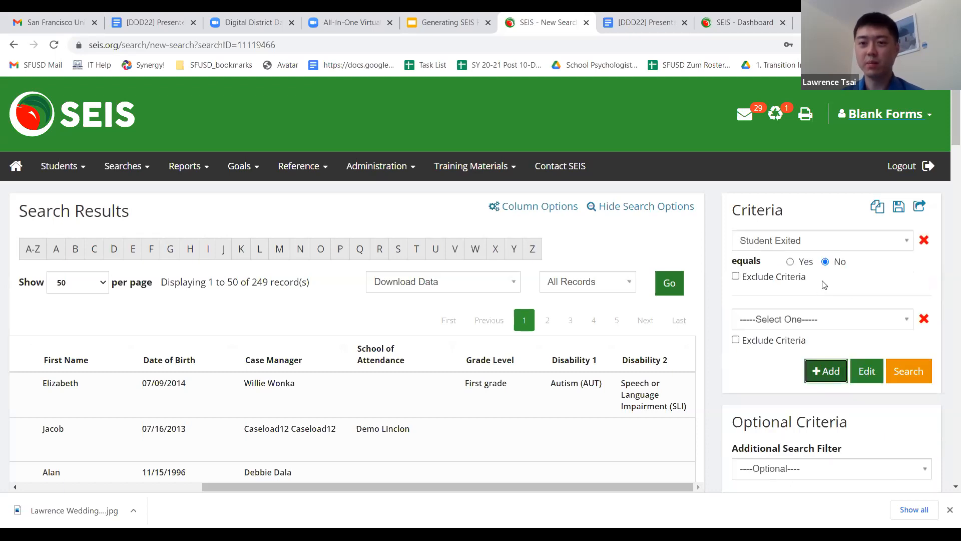
click(862, 323)
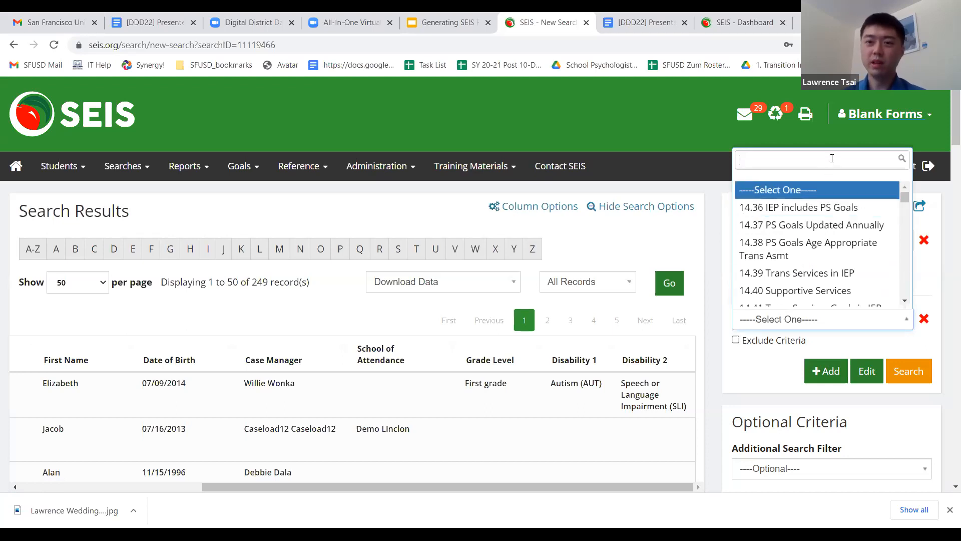
text(school of)
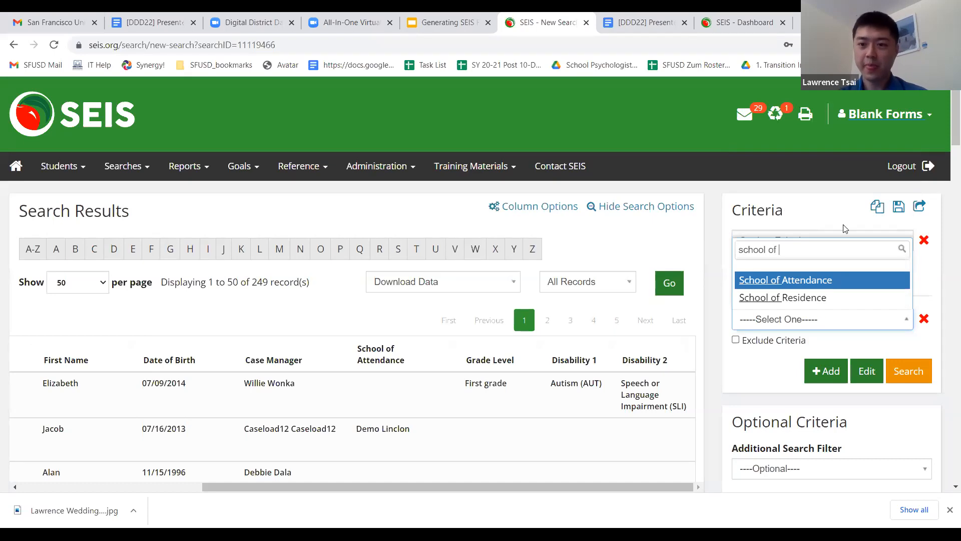
click(845, 281)
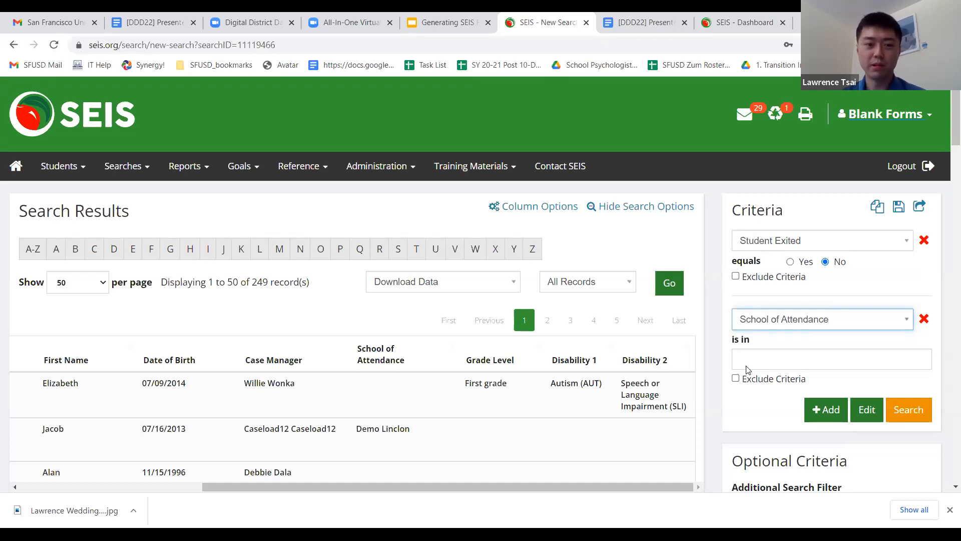
Set the School of Attendance criterion to include Demo Harrison and Demo Roosevelt.
scroll(661, 370, down, 3)
scroll(661, 367, down, 1)
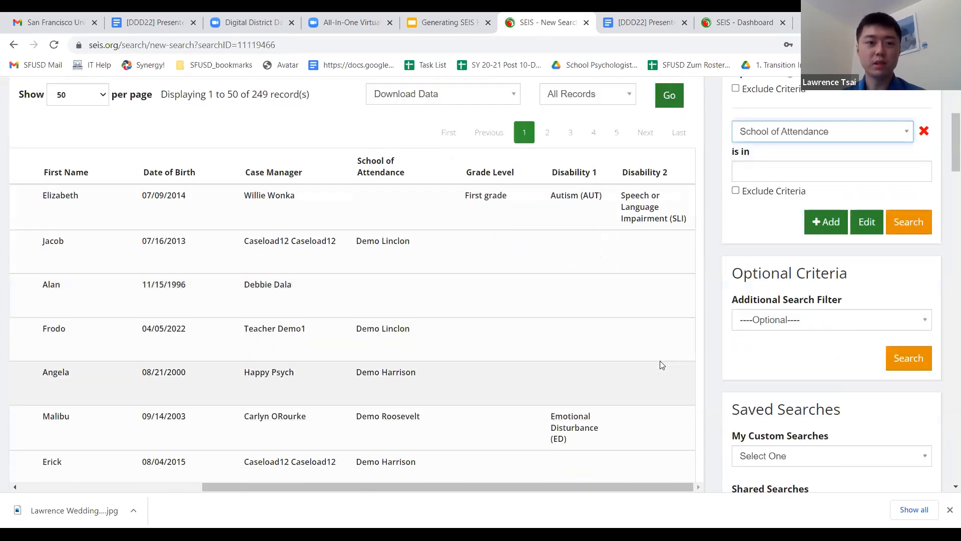
click(784, 167)
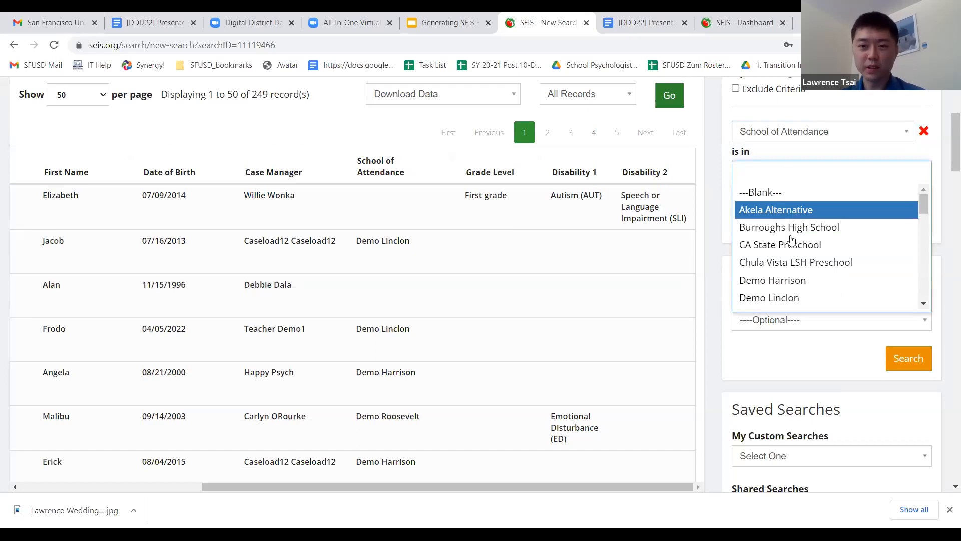
click(817, 282)
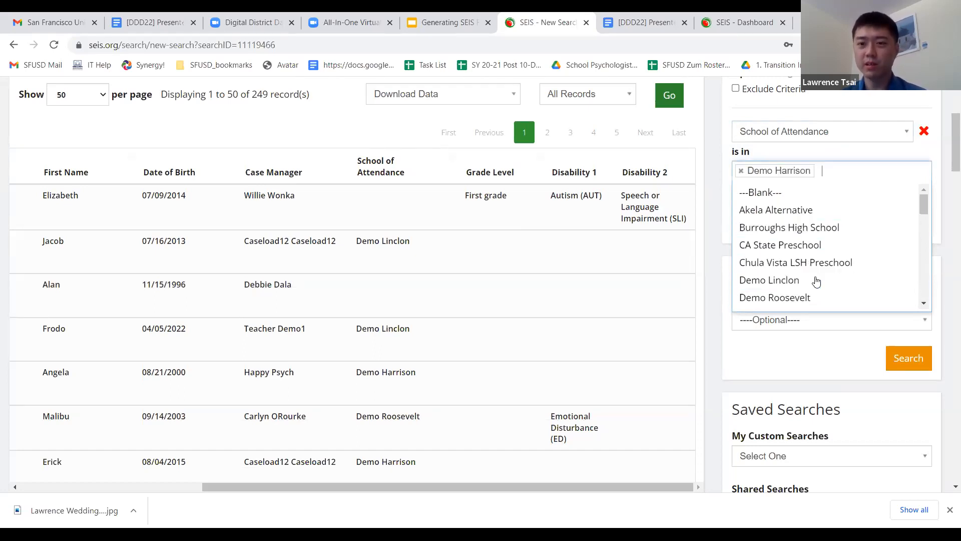
scroll(817, 282, down, 2)
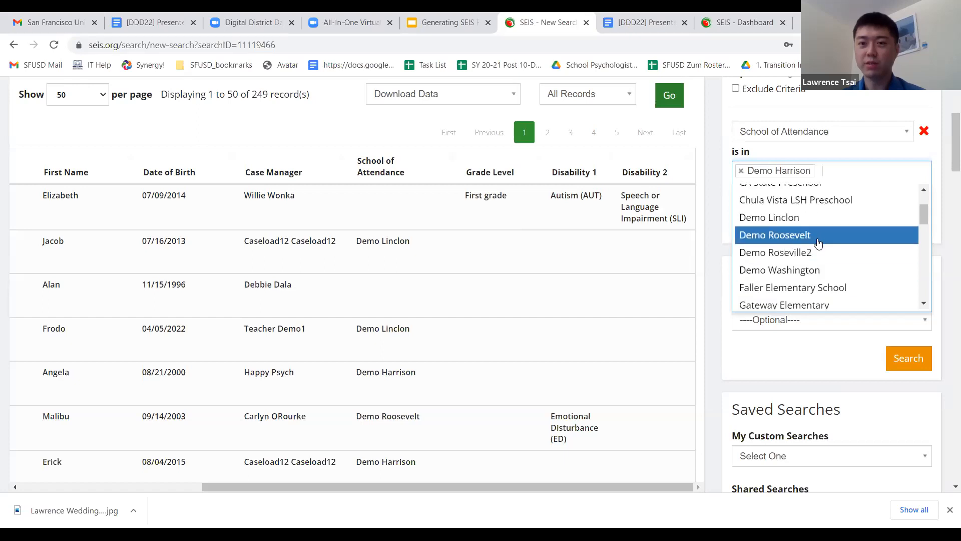
click(819, 235)
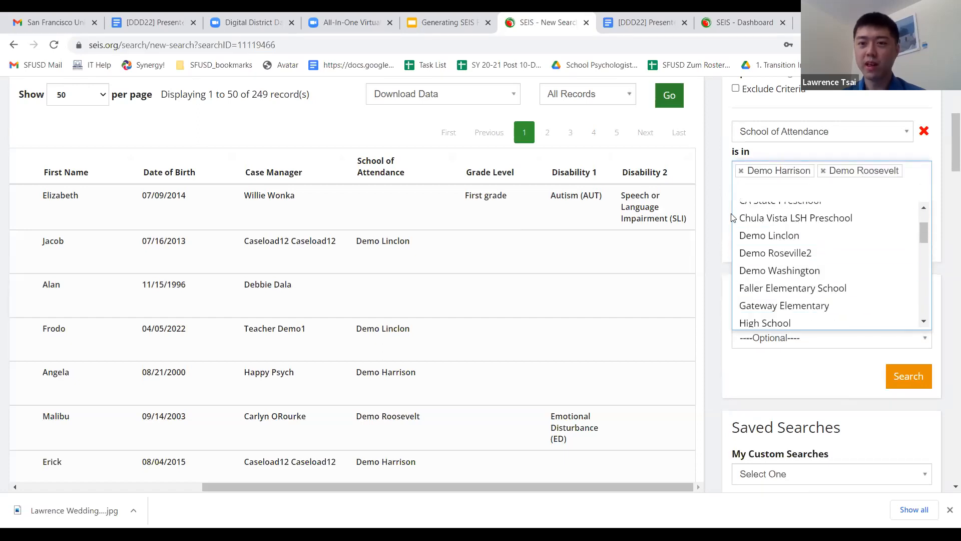
Add a third search criterion on Service Code below School of Attendance.
scroll(730, 220, up, 3)
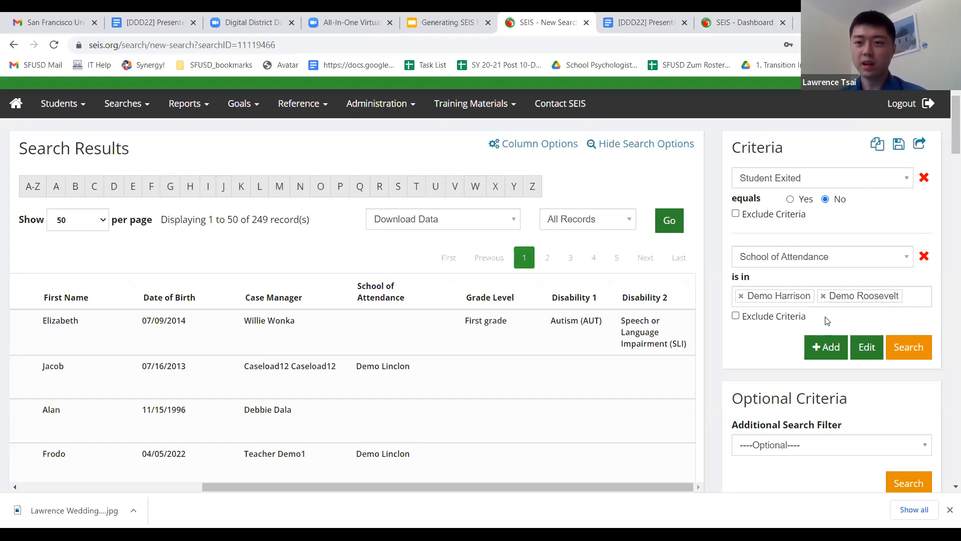
click(824, 348)
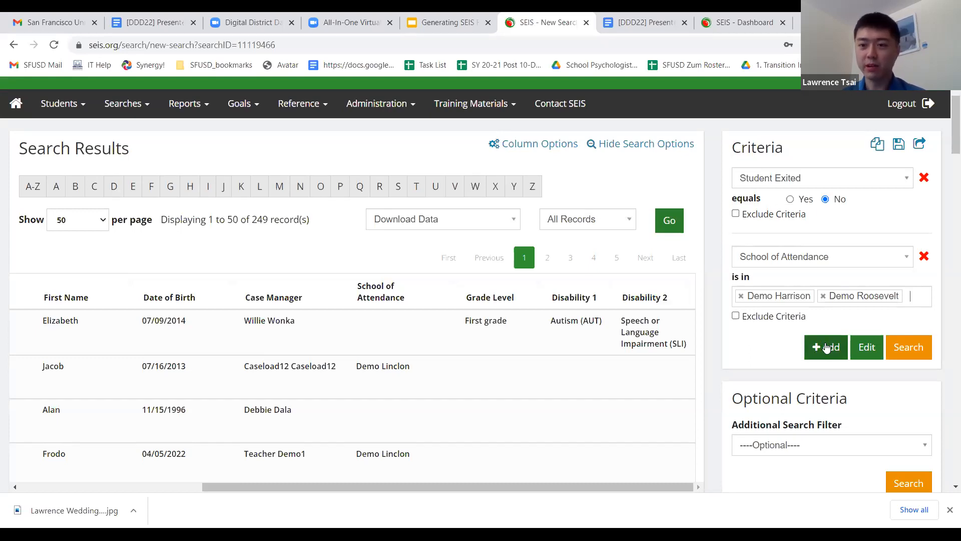
click(823, 360)
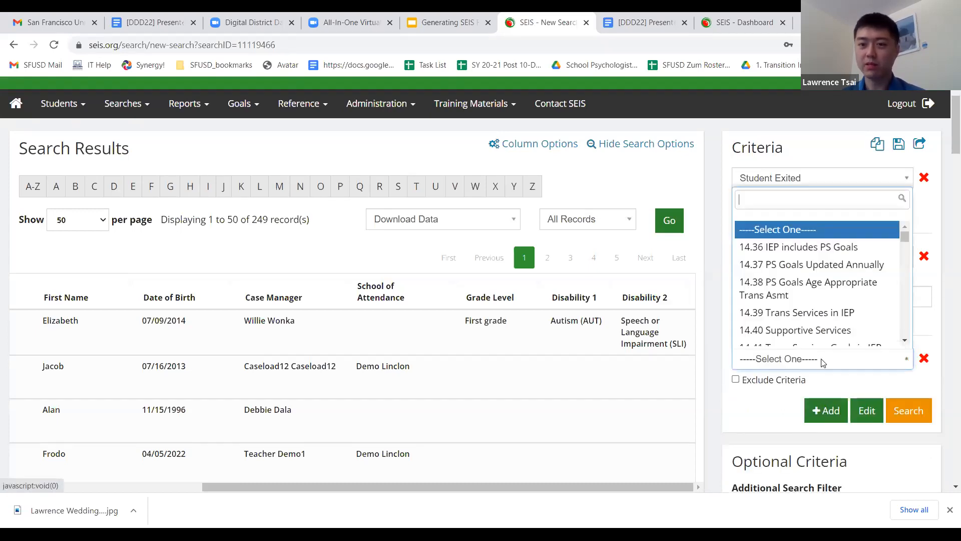
text(service)
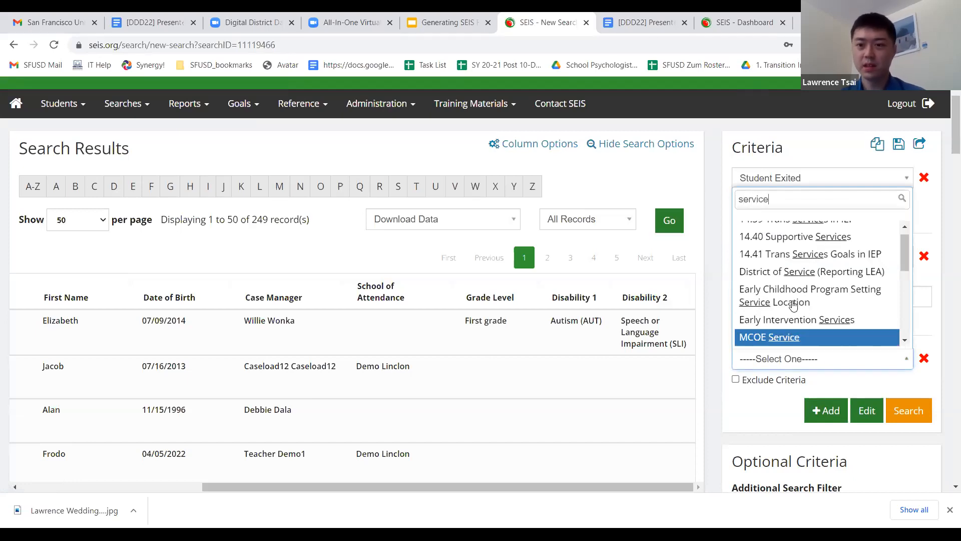
scroll(796, 296, down, 3)
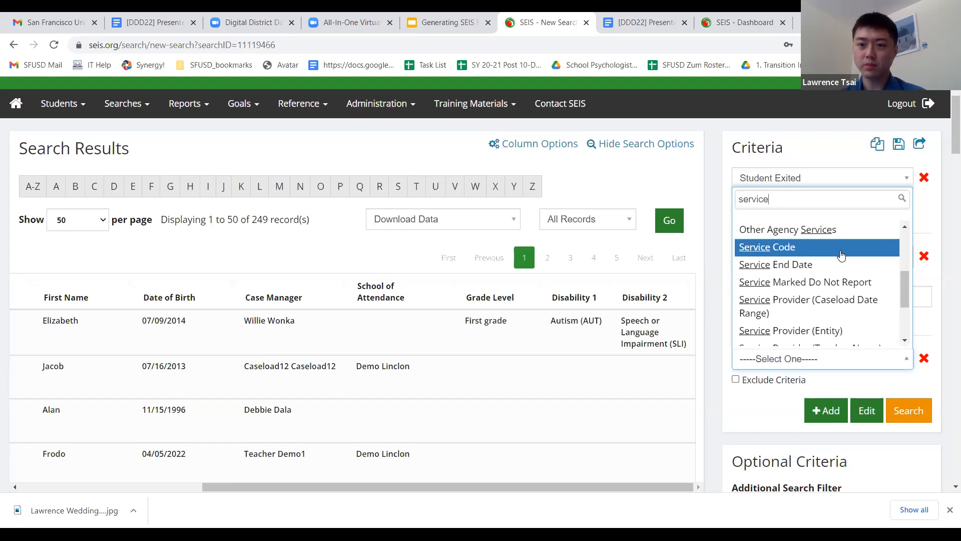
click(841, 255)
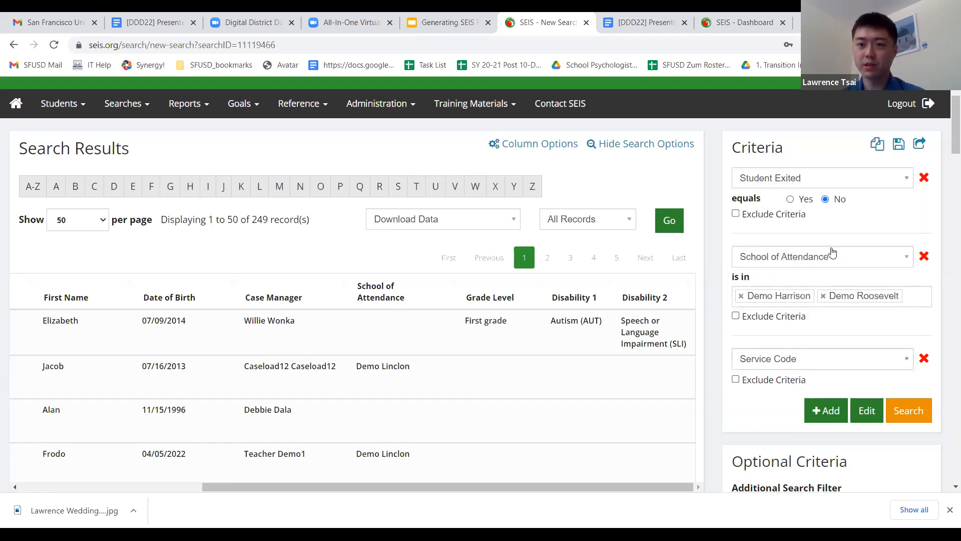
Set the Service Code criterion to 330 Specialized Academic Instruction and run the search.
click(793, 403)
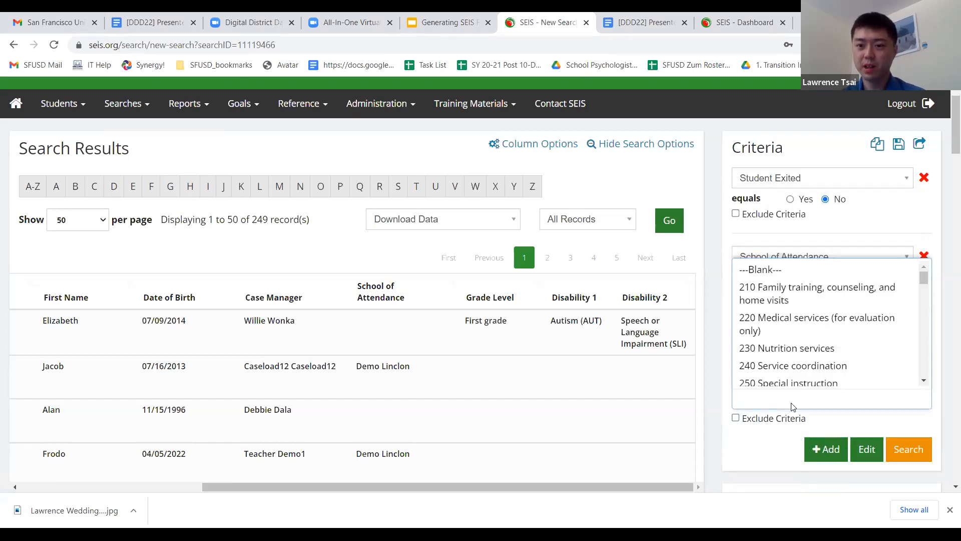
scroll(841, 326, down, 1)
scroll(841, 326, down, 1)
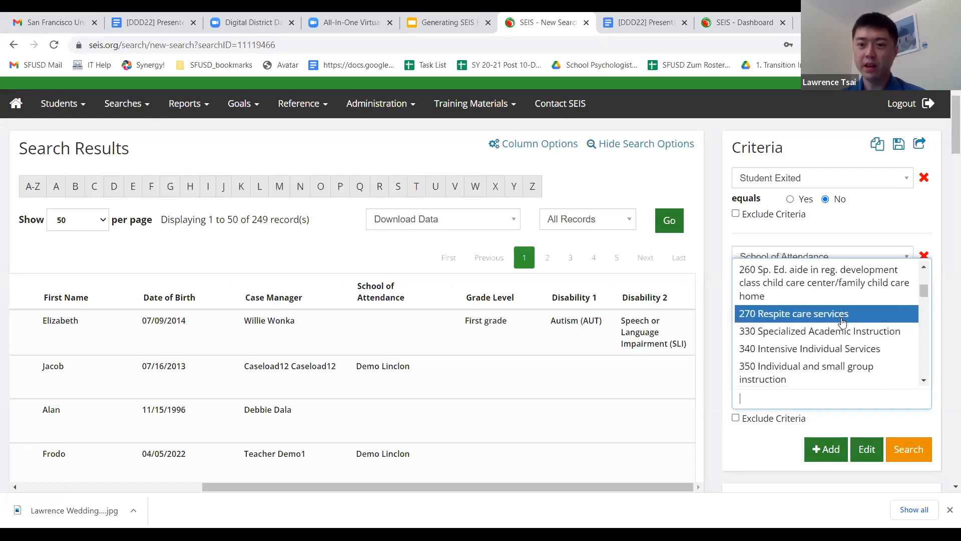
click(889, 331)
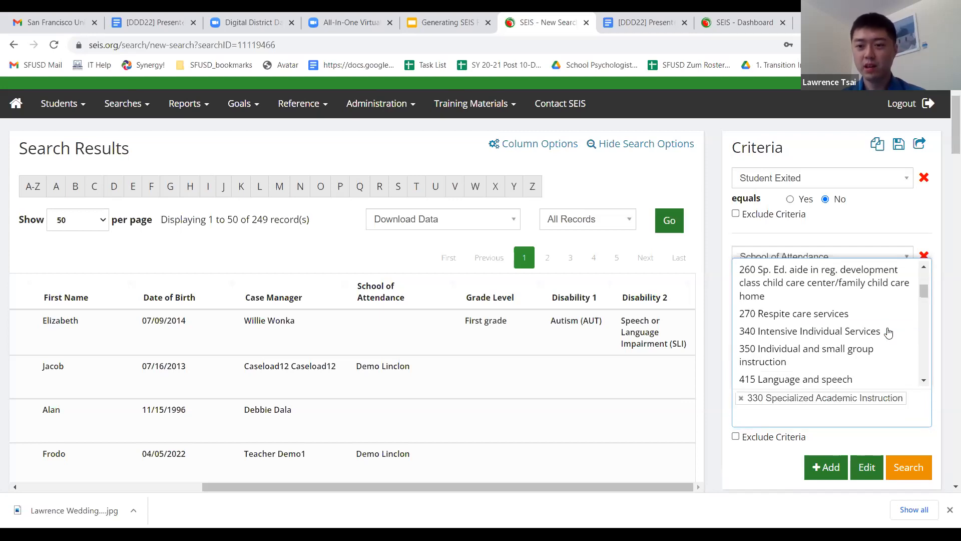
click(717, 334)
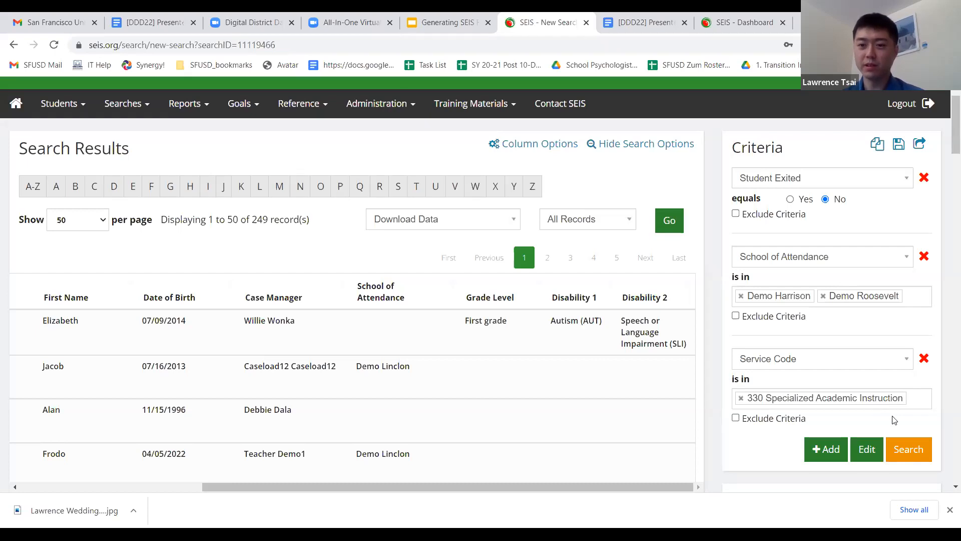
click(908, 450)
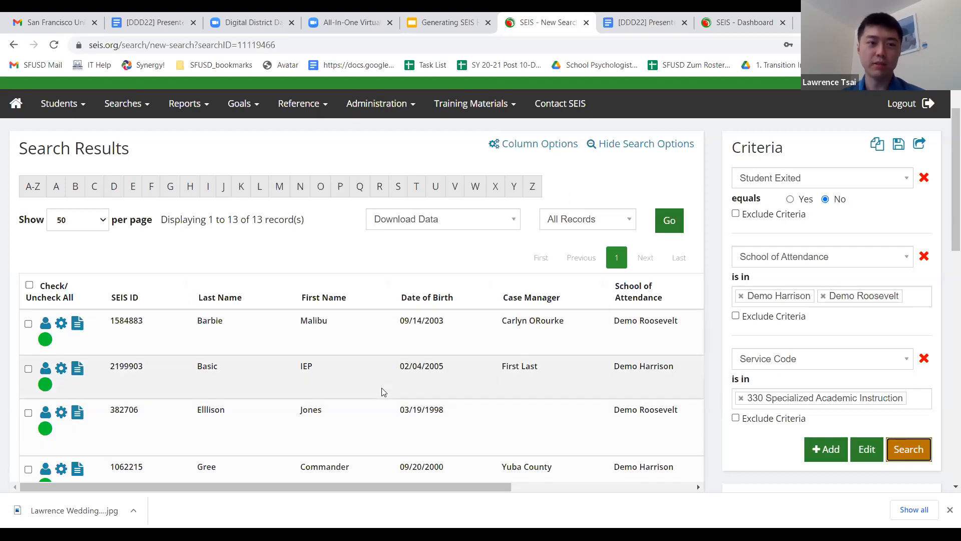
Examine the narrowed search results across all columns, from SEIS ID through Disability 2.
drag(102, 283, 685, 433)
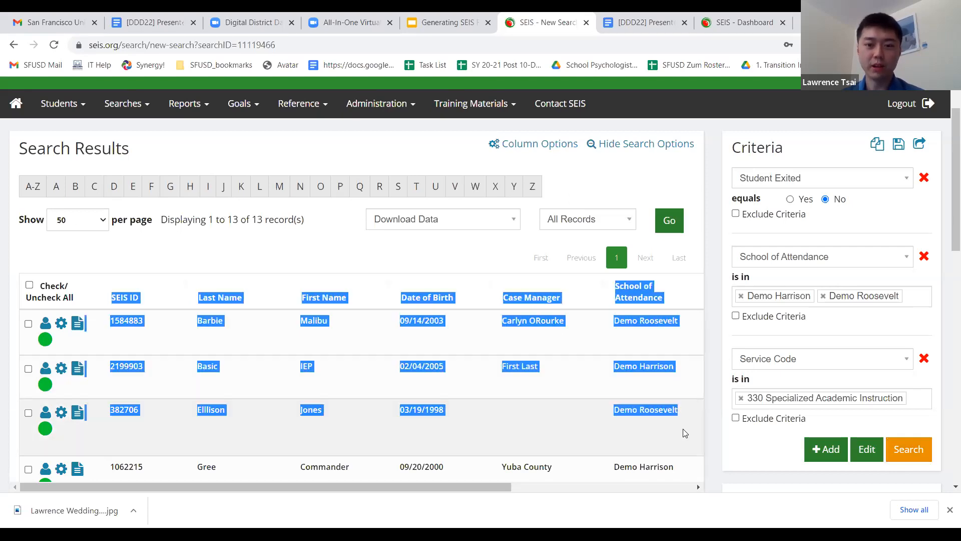
click(168, 341)
drag(203, 485, 316, 485)
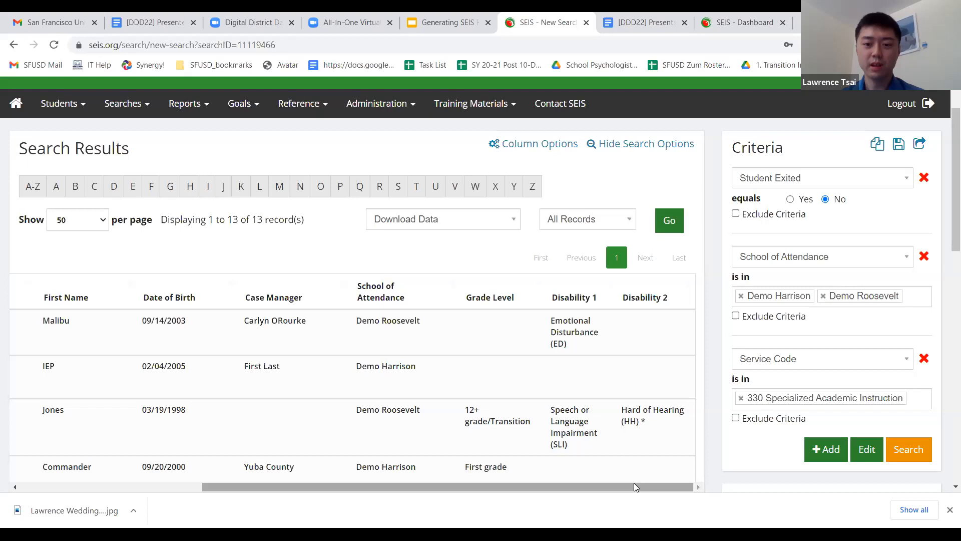
scroll(634, 482, left, 4)
scroll(630, 487, left, 1)
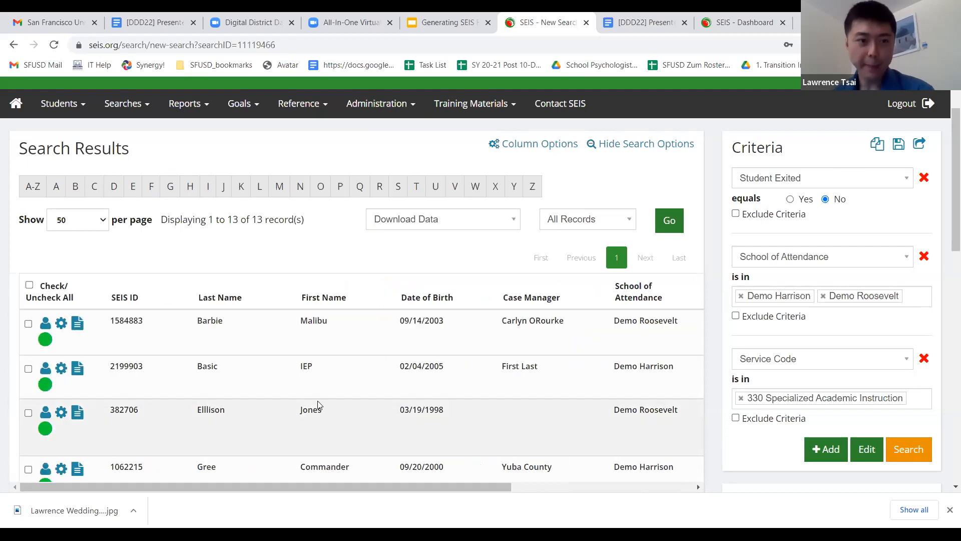
scroll(260, 373, down, 2)
scroll(262, 369, up, 4)
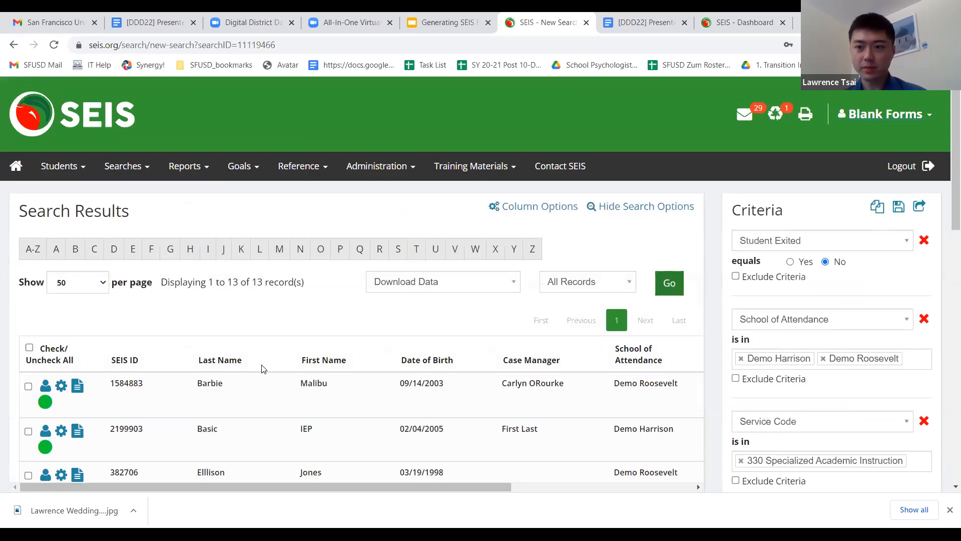
scroll(264, 369, down, 2)
scroll(707, 330, up, 1)
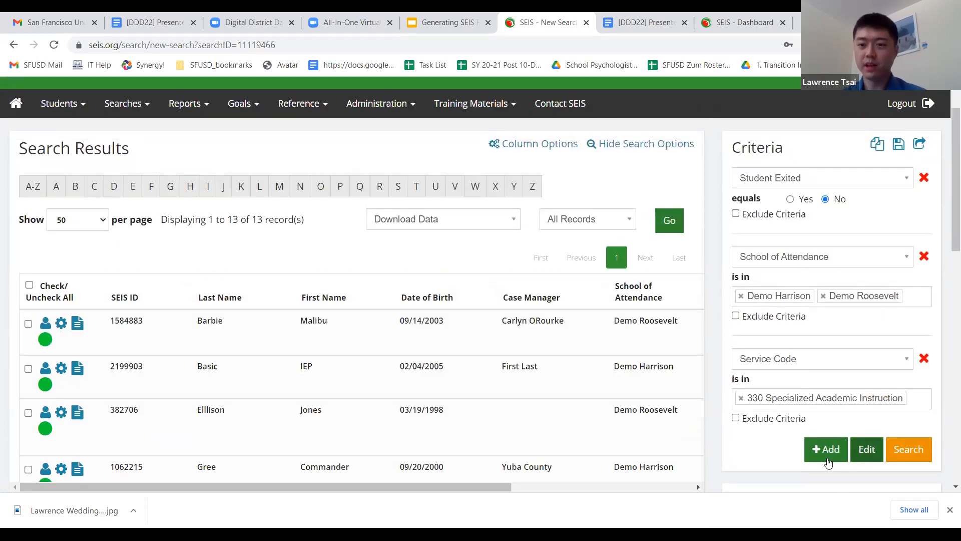
Add a fourth search criterion on Disability 1 below the Service Code criterion.
click(811, 449)
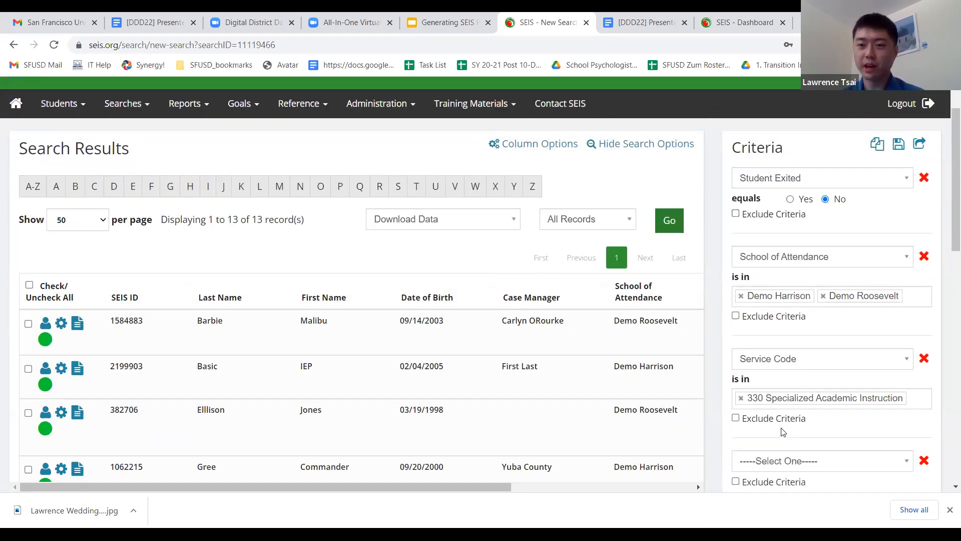
scroll(787, 430, down, 1)
click(785, 401)
scroll(832, 320, down, 1)
scroll(851, 261, up, 1)
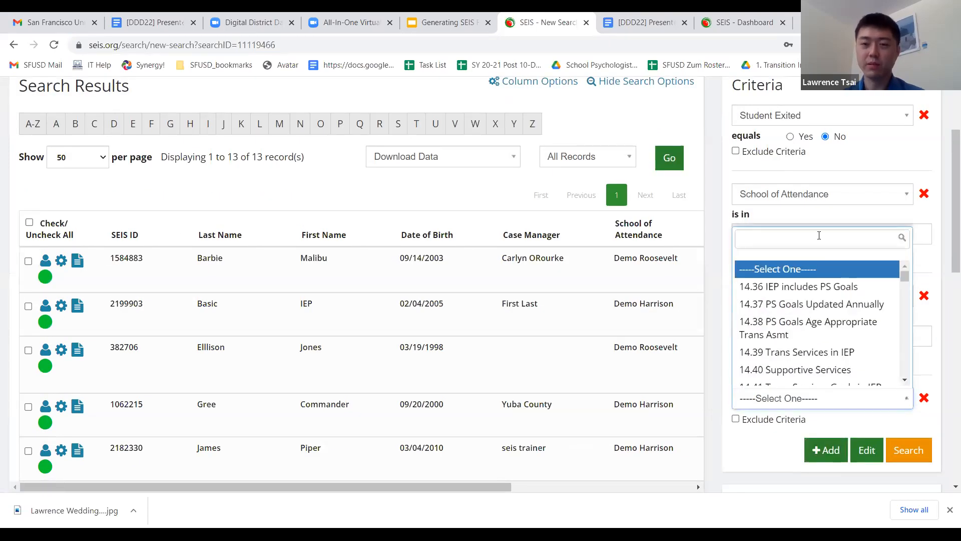
text(dis)
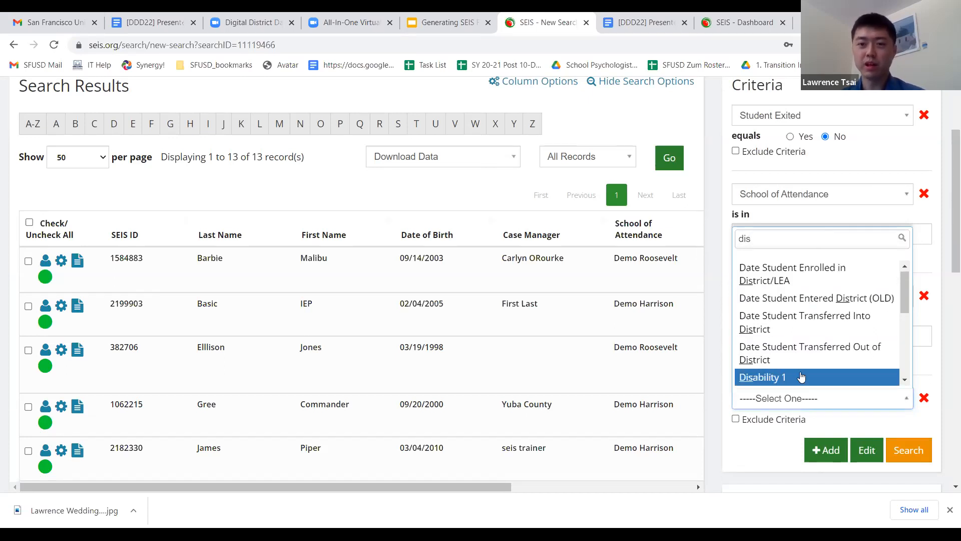
click(801, 377)
Set the Disability 1 criterion to 260 Emotional Disturbance (ED) and run the search.
scroll(725, 413, down, 1)
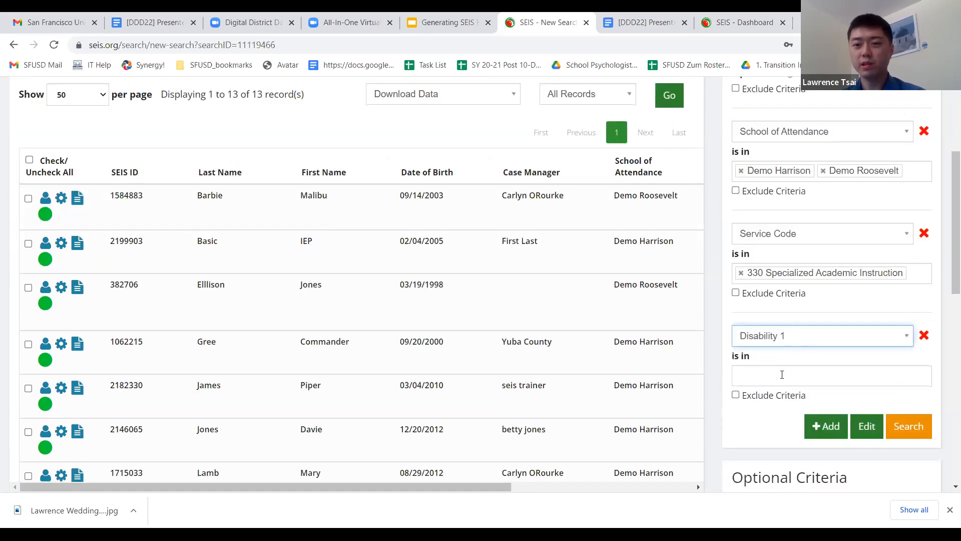
click(782, 375)
scroll(784, 280, down, 1)
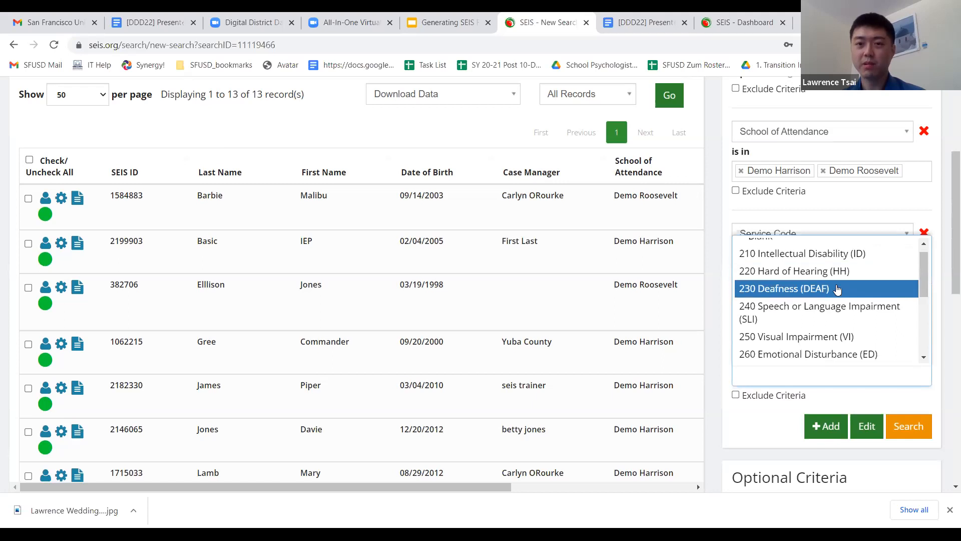
scroll(836, 292, down, 1)
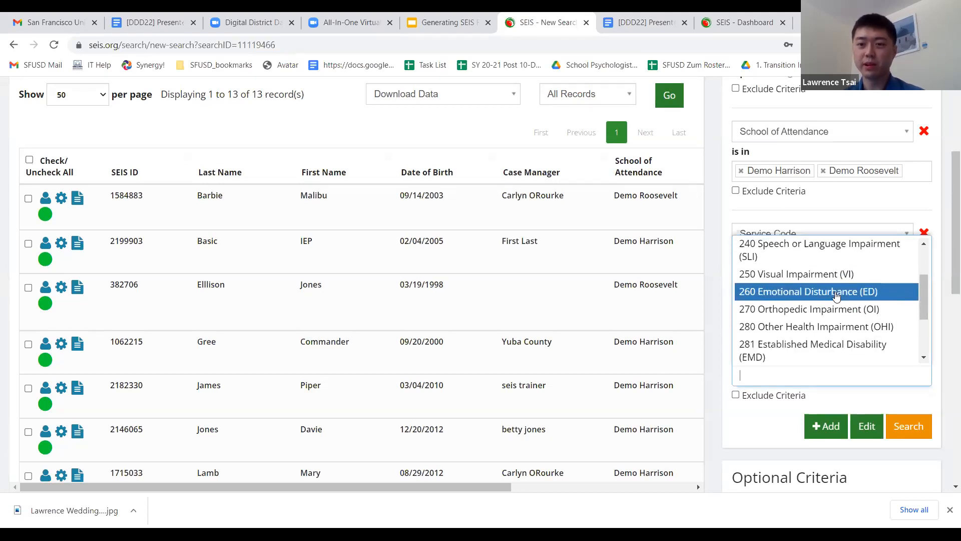
click(836, 295)
click(749, 379)
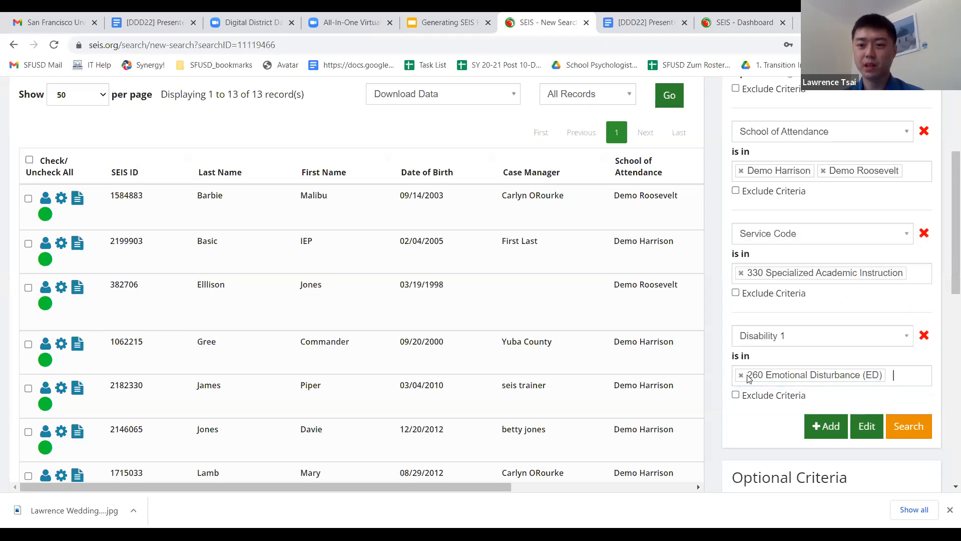
click(909, 427)
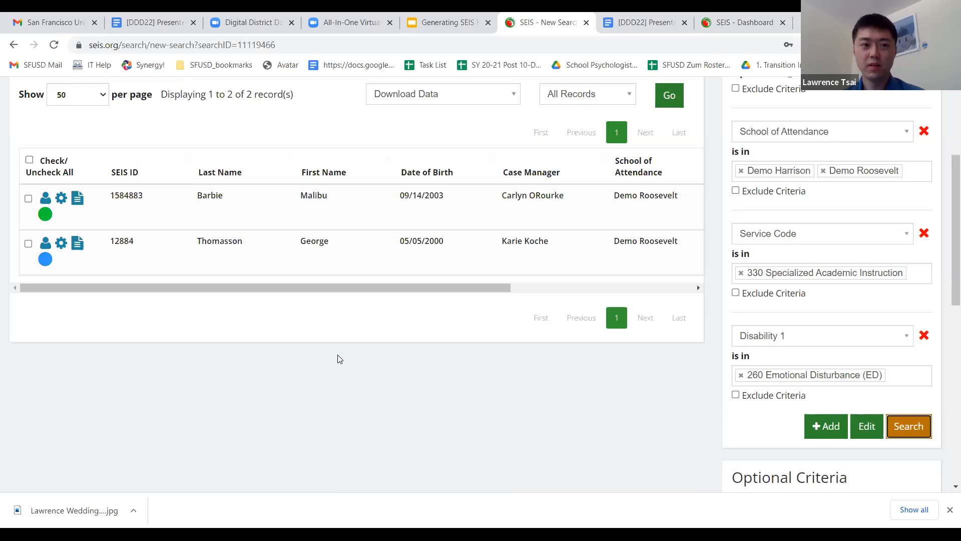
Add a fifth search criterion on English Learner below the Disability 1 criterion.
scroll(196, 316, up, 1)
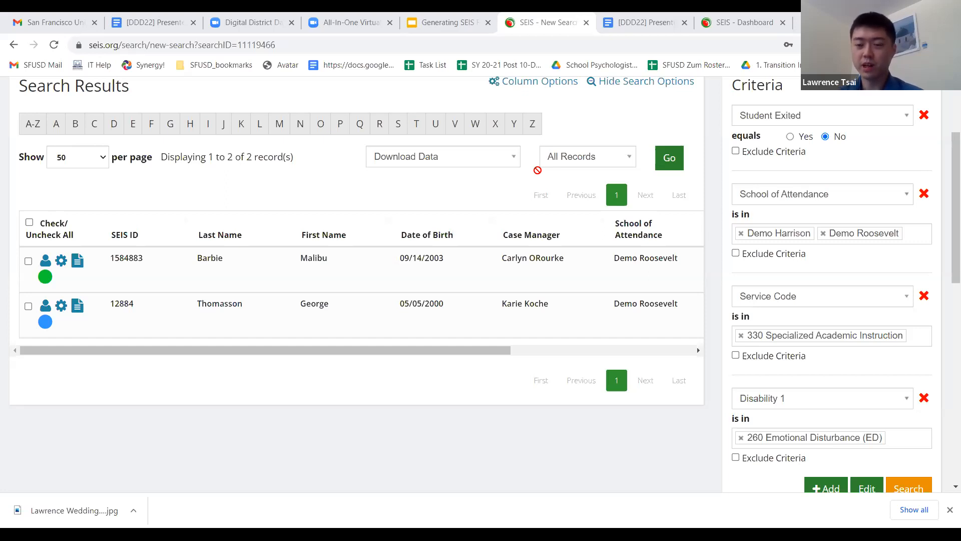
scroll(706, 285, down, 4)
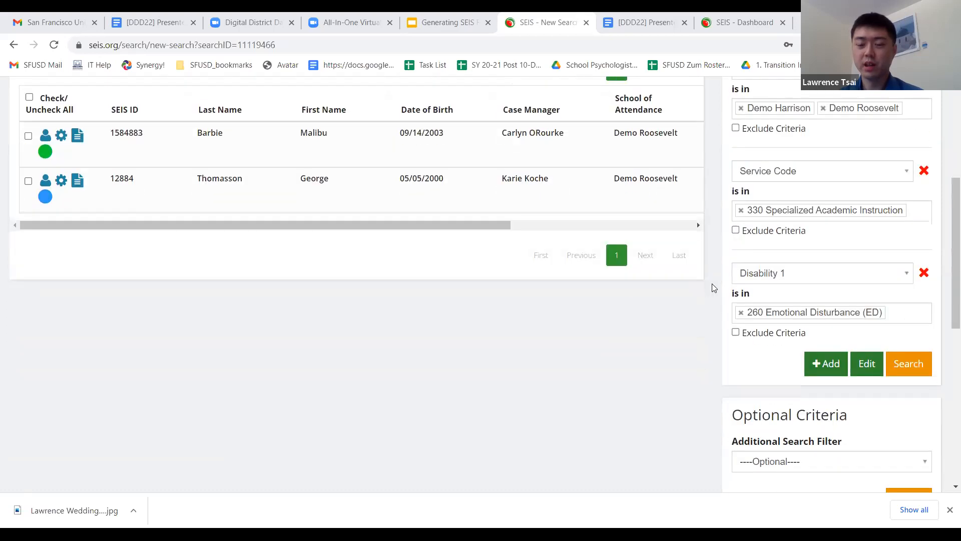
scroll(711, 286, down, 1)
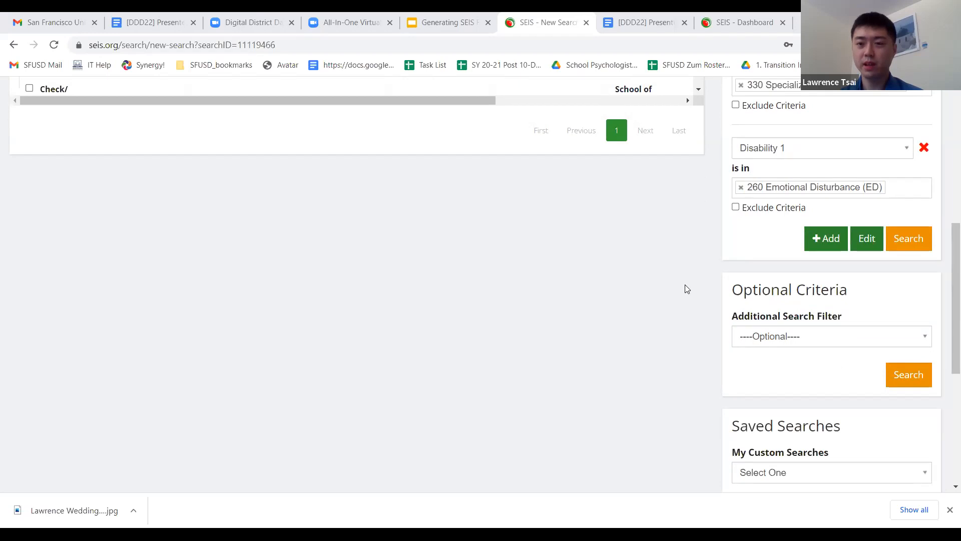
scroll(685, 286, up, 1)
scroll(701, 301, down, 1)
click(815, 239)
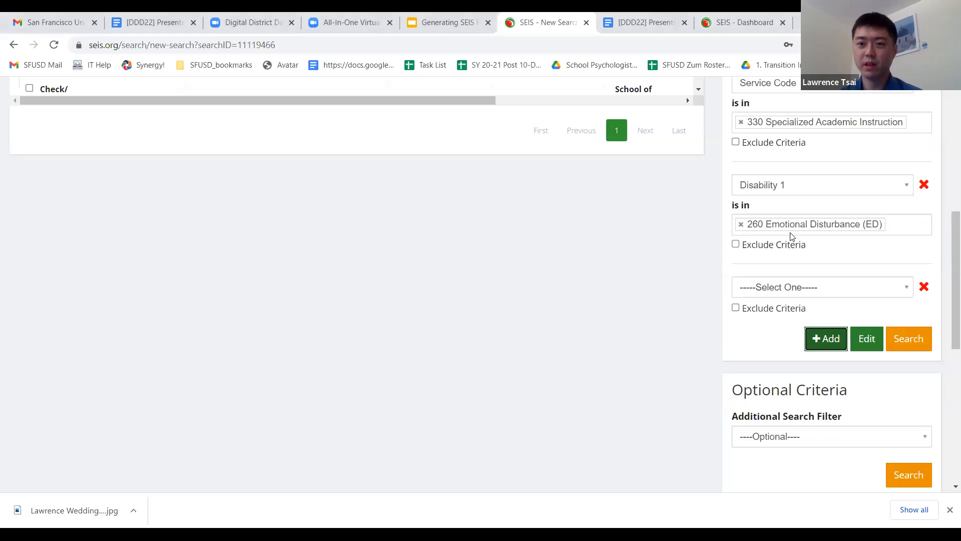
scroll(762, 204, down, 1)
scroll(796, 162, down, 1)
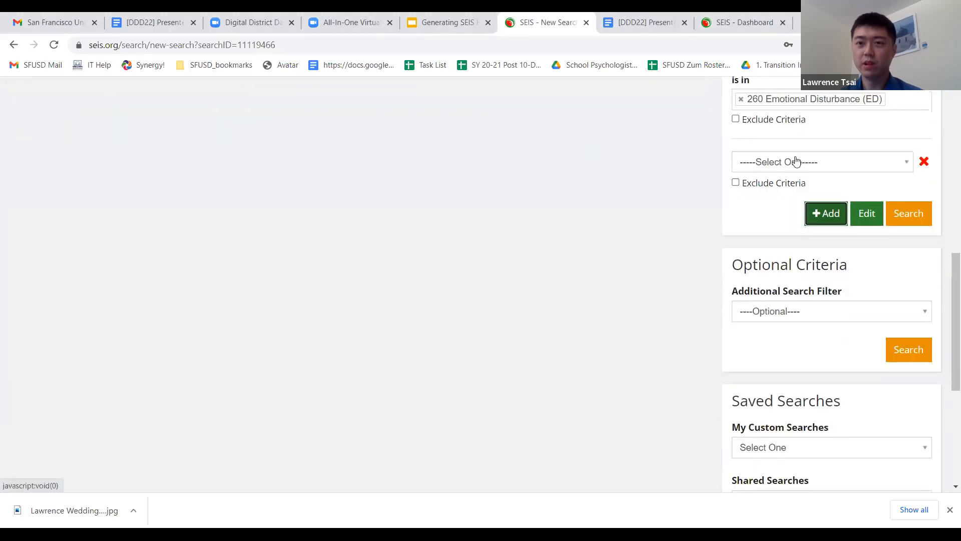
click(796, 161)
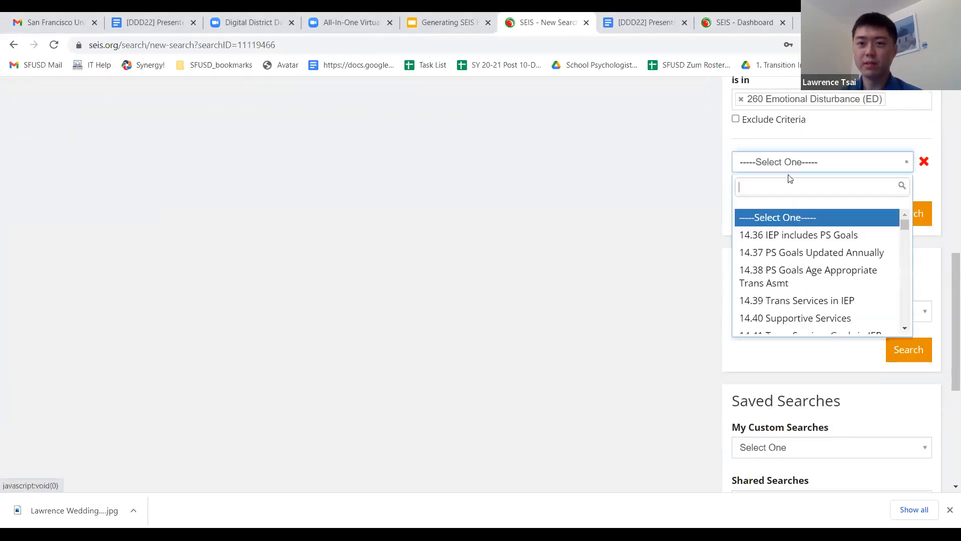
text(engl)
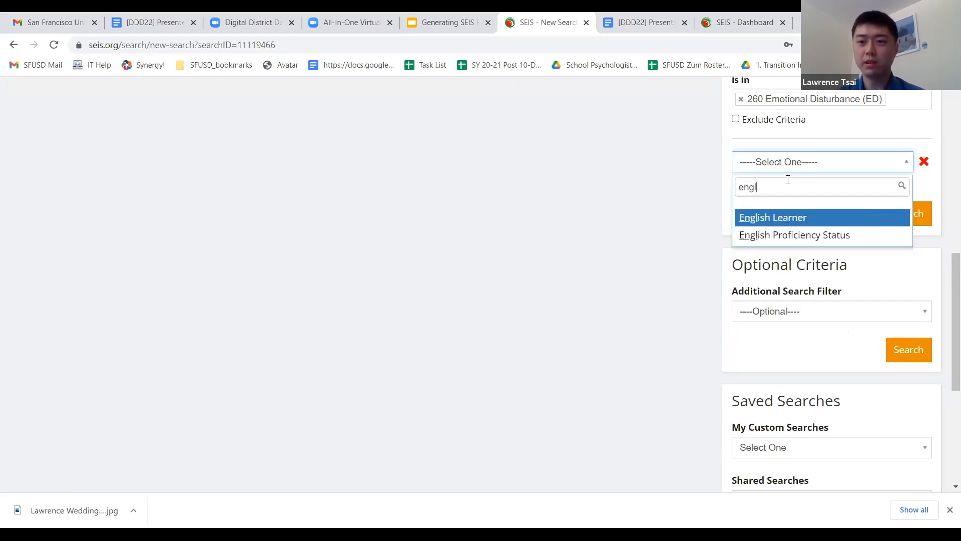
click(774, 216)
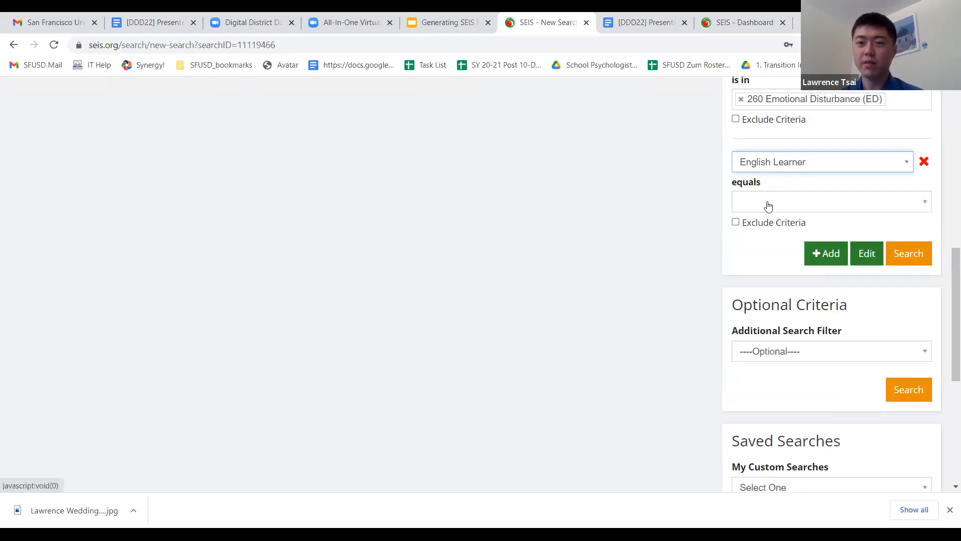
Set the English Learner criterion to Yes.
click(769, 206)
scroll(758, 216, down, 1)
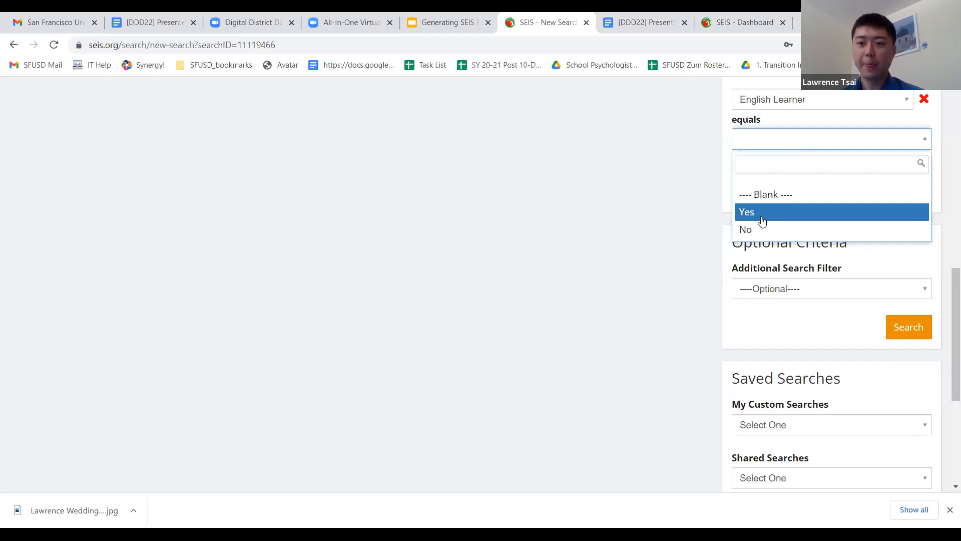
click(762, 216)
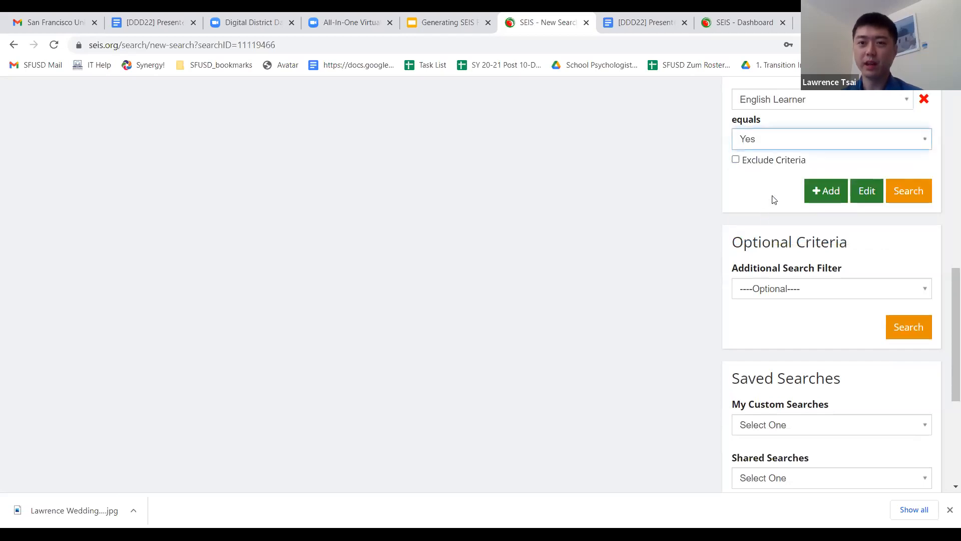
Remove the English Learner criterion from the search criteria.
scroll(756, 195, up, 1)
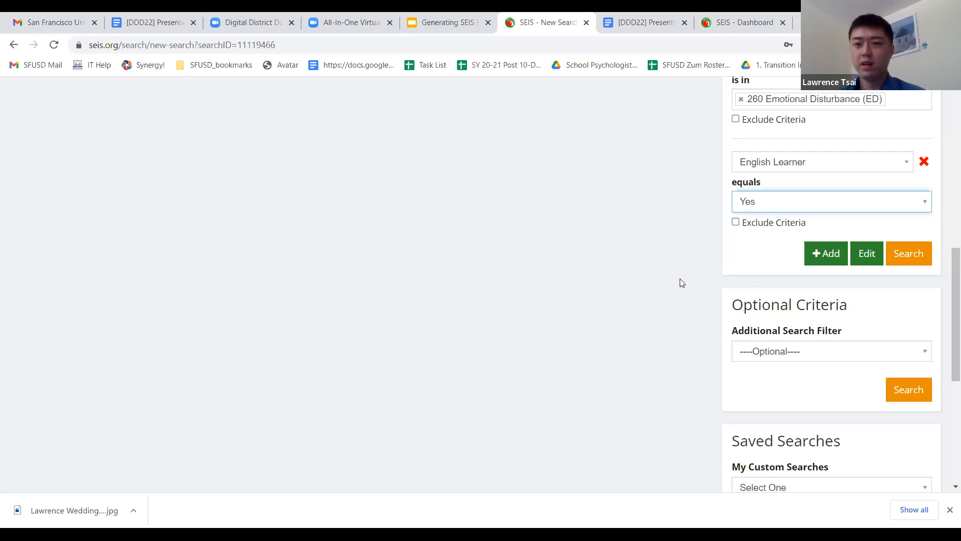
scroll(685, 282, up, 2)
scroll(696, 294, down, 2)
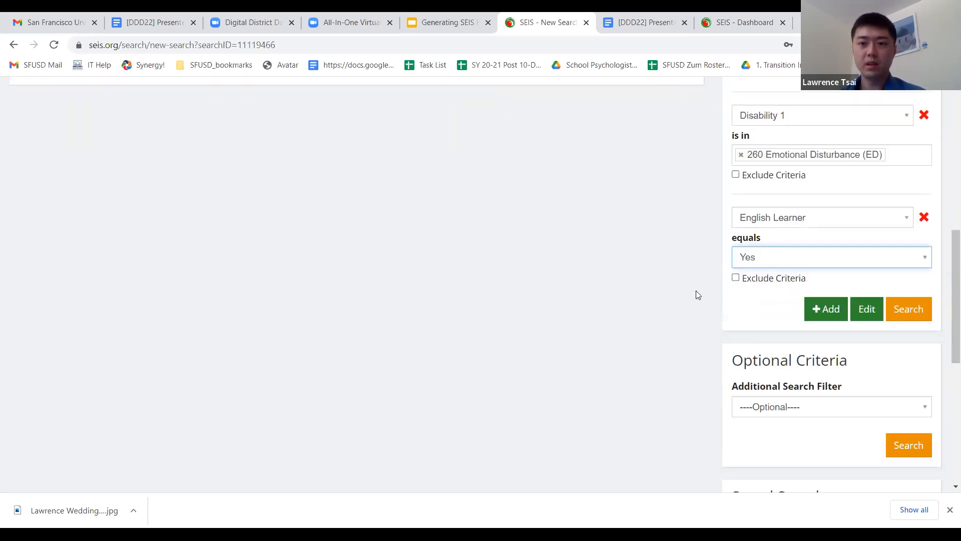
scroll(695, 294, up, 1)
scroll(695, 293, down, 1)
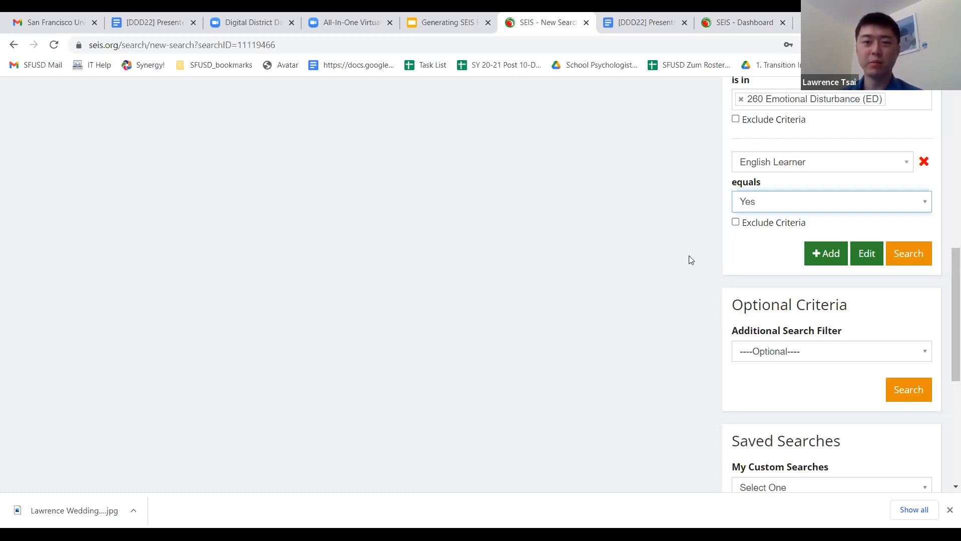
scroll(689, 259, up, 1)
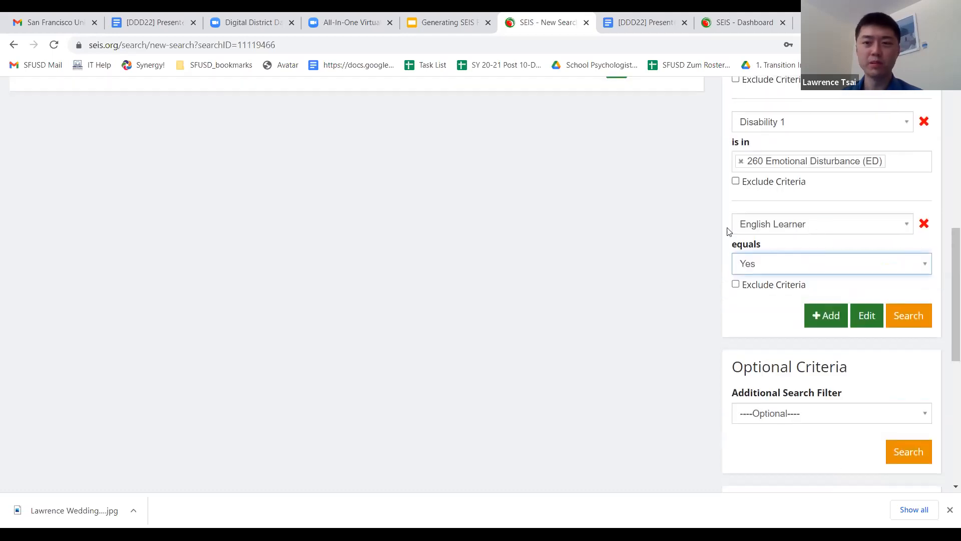
click(923, 224)
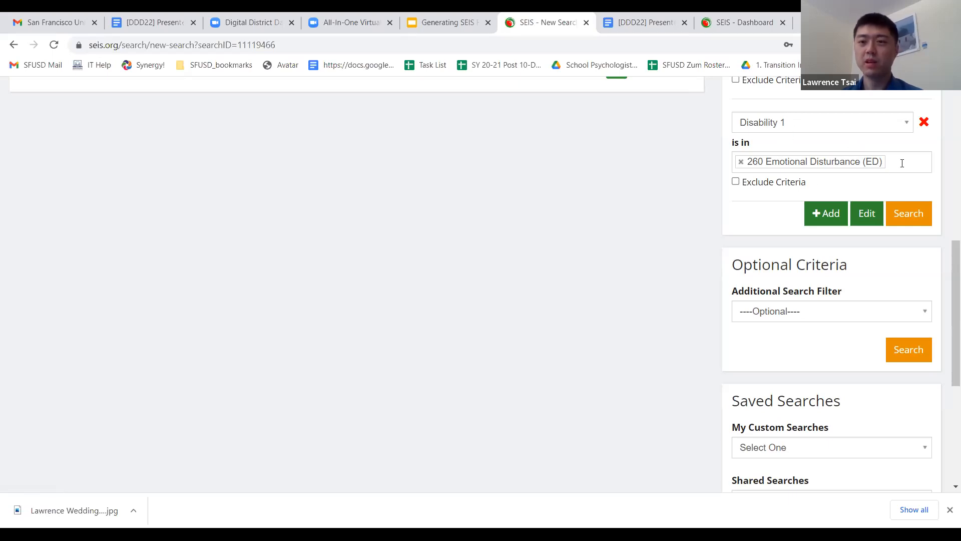
Add a search criterion on Disability 2 below the Disability 1 criterion.
click(827, 213)
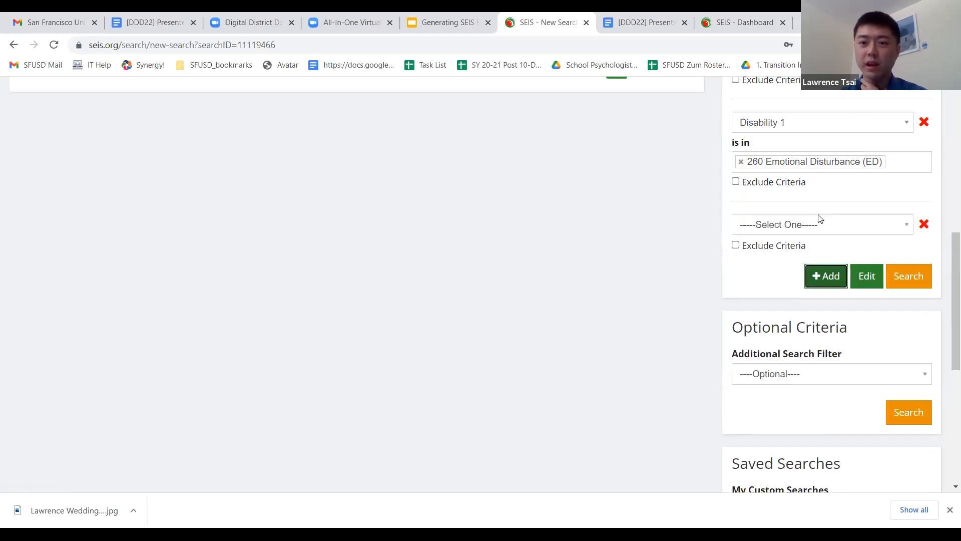
click(812, 224)
text(dis)
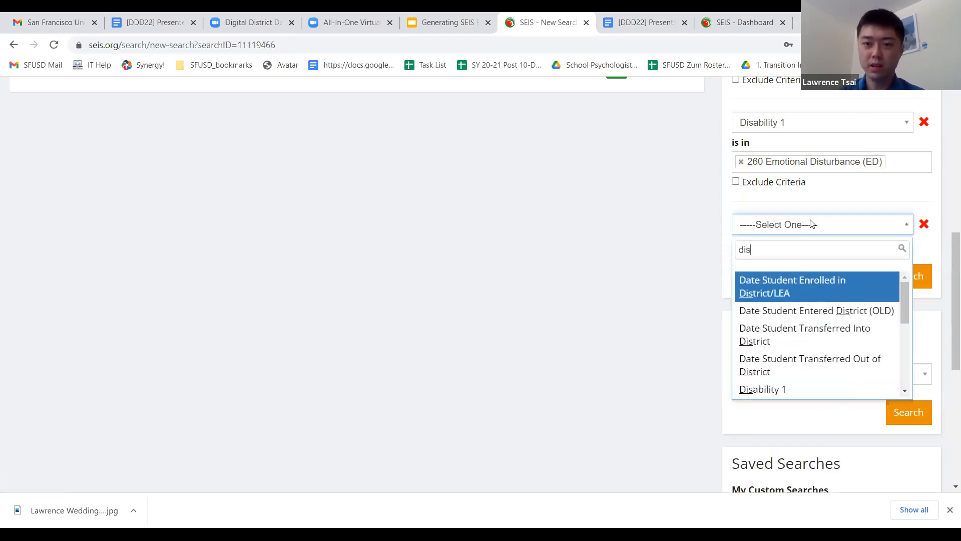
text(a)
scroll(812, 225, down, 1)
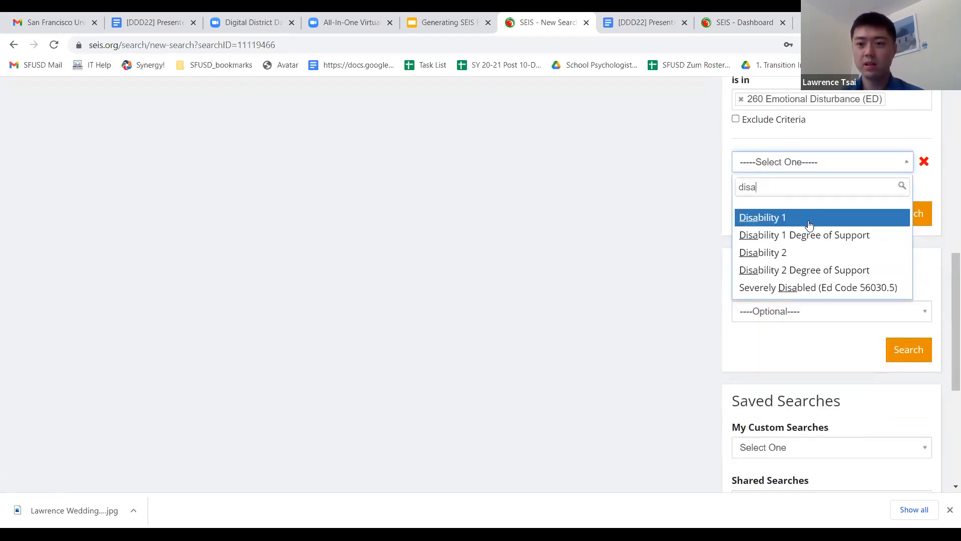
click(779, 253)
Set the Disability 2 criterion to 210 Intellectual Disability (ID).
click(762, 209)
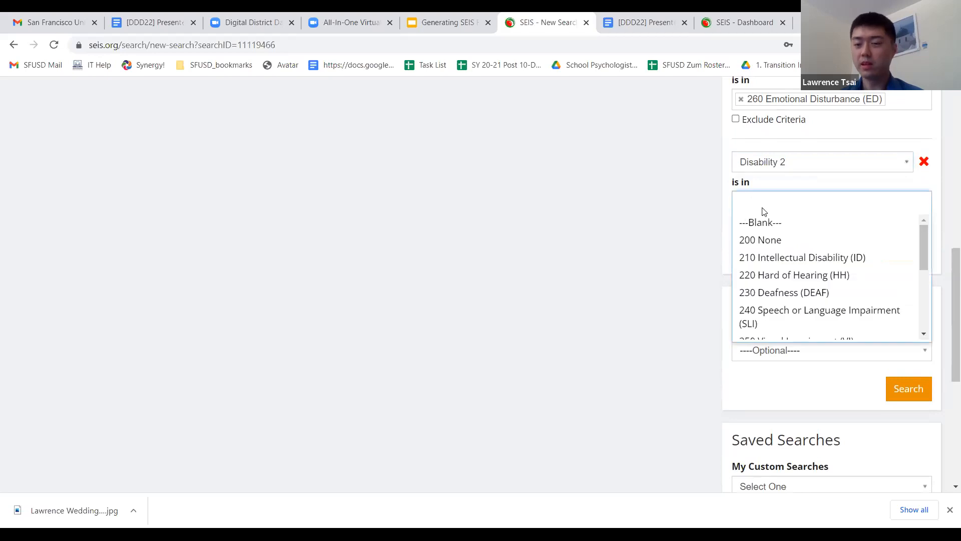
scroll(764, 211, down, 1)
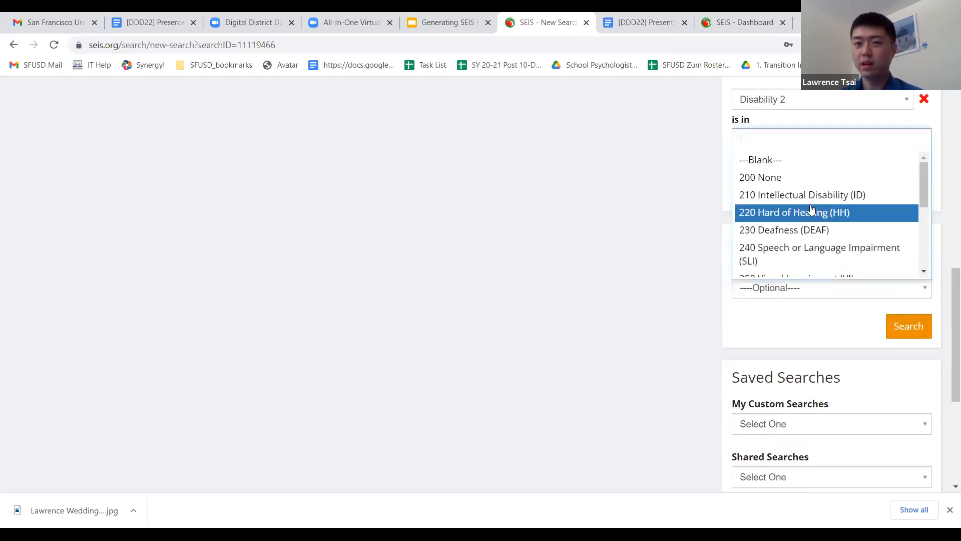
click(787, 198)
click(724, 179)
scroll(740, 248, up, 1)
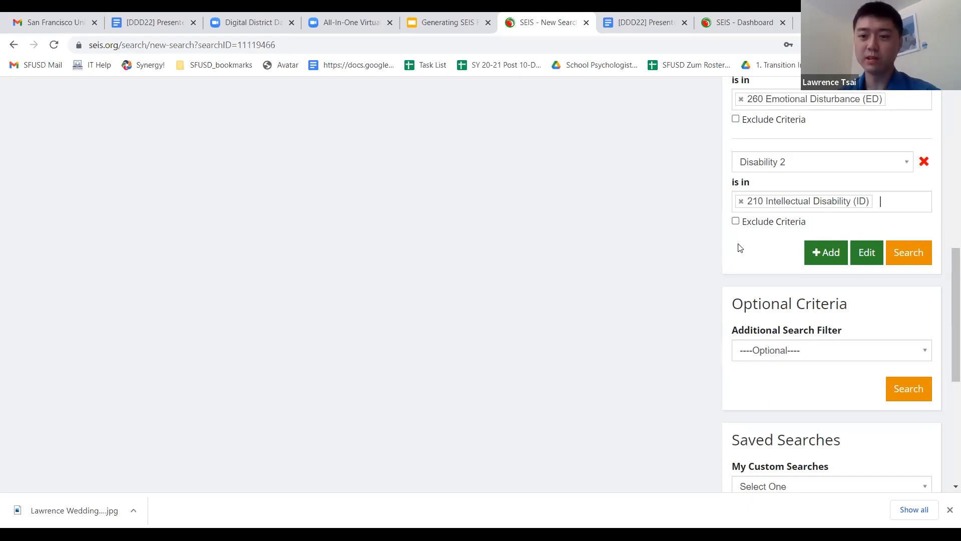
scroll(766, 183, up, 1)
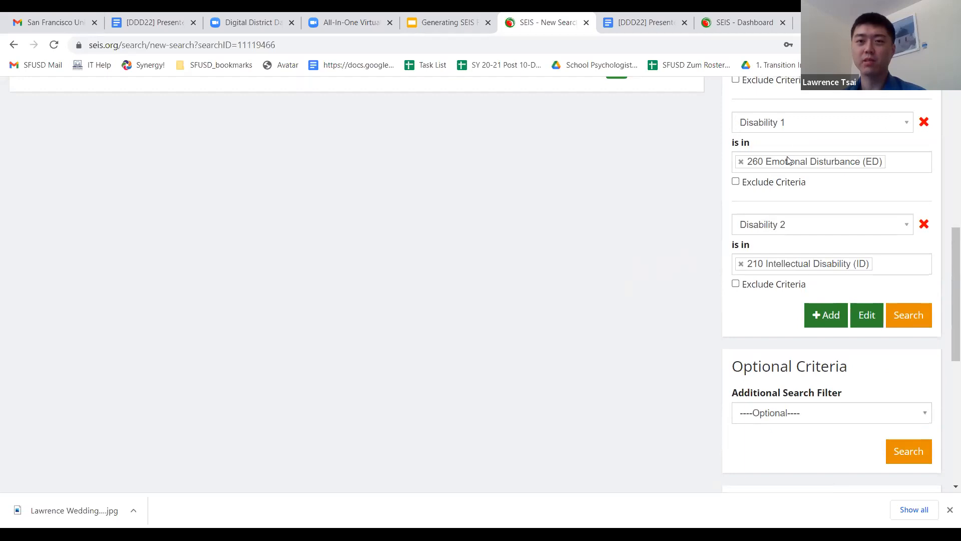
scroll(766, 172, up, 1)
scroll(766, 172, up, 1)
scroll(793, 210, down, 1)
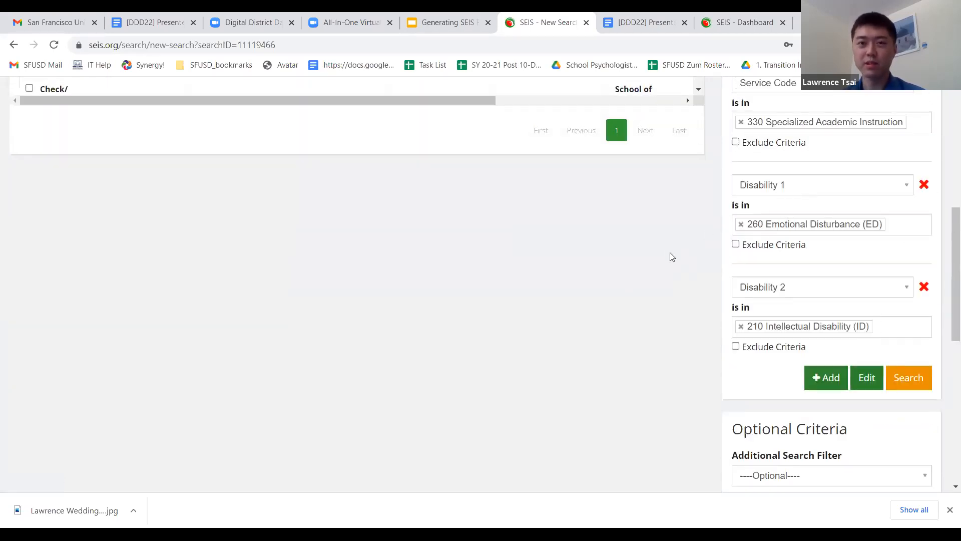
Look at the Column Options of the search results, including the list of available report columns, and close them without changes.
scroll(673, 257, up, 5)
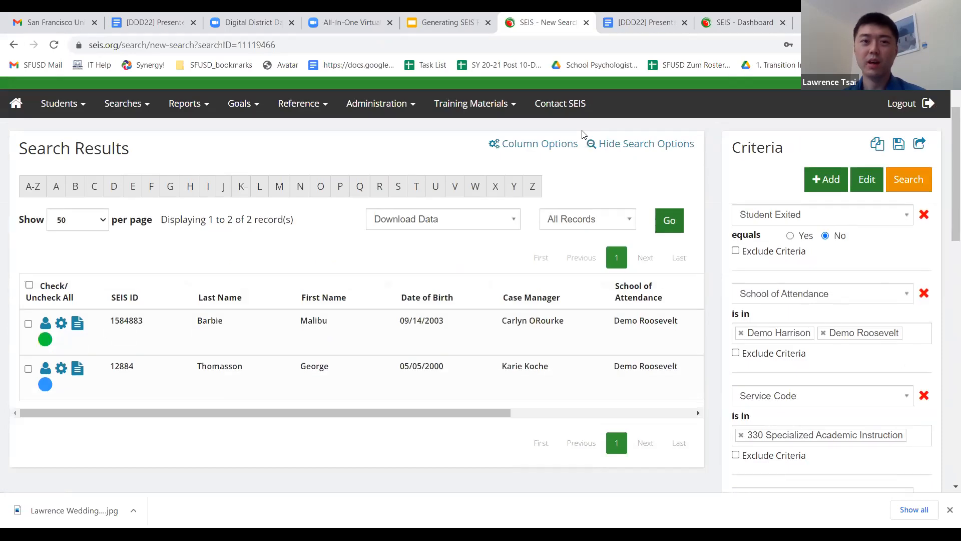
click(541, 145)
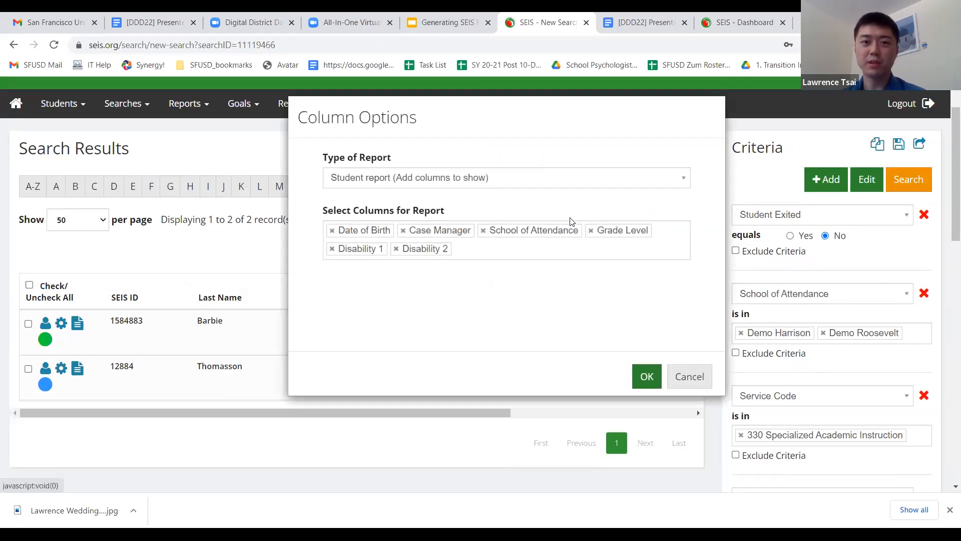
click(509, 254)
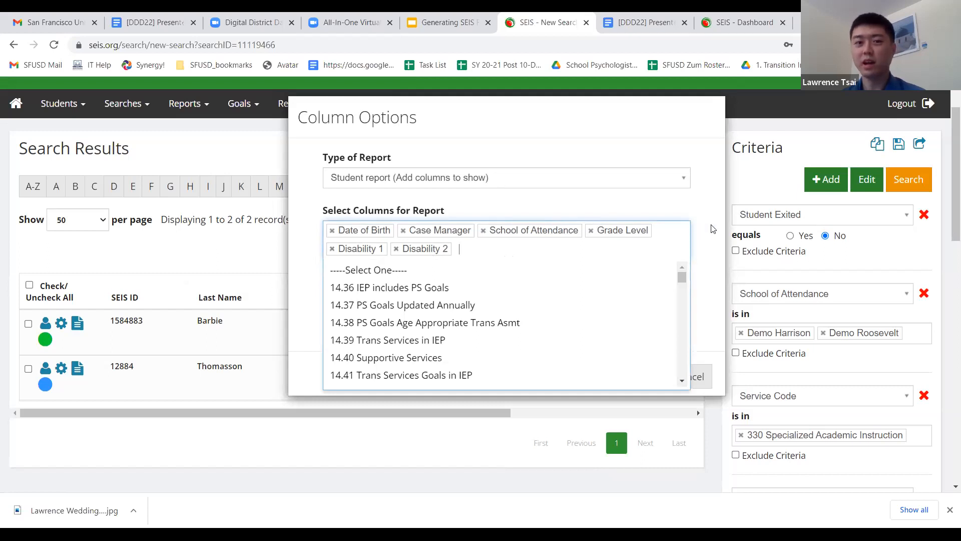
click(710, 338)
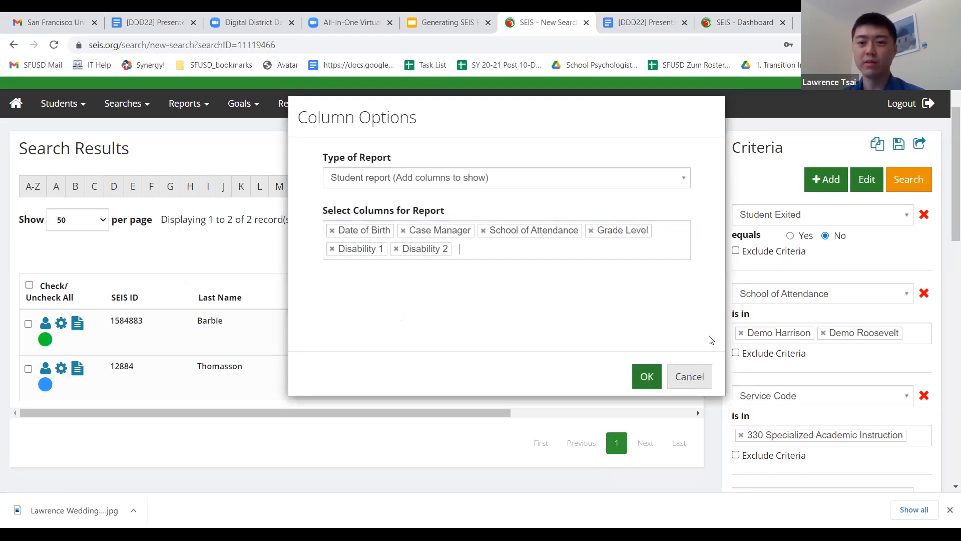
click(694, 379)
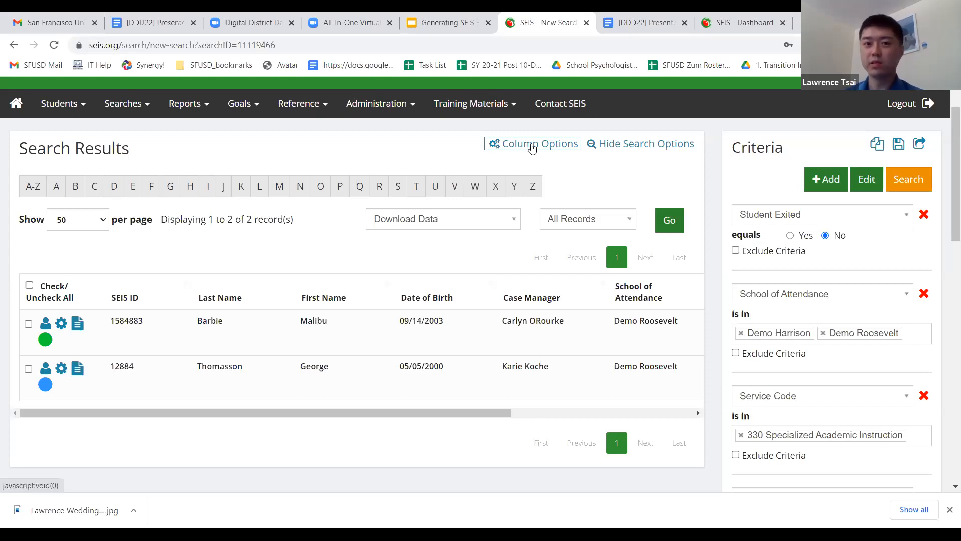
click(531, 144)
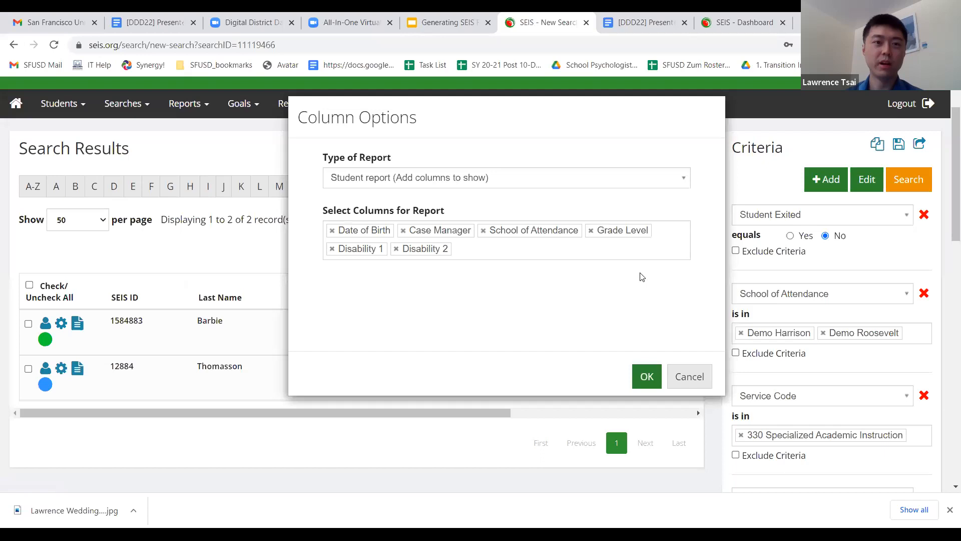
click(689, 376)
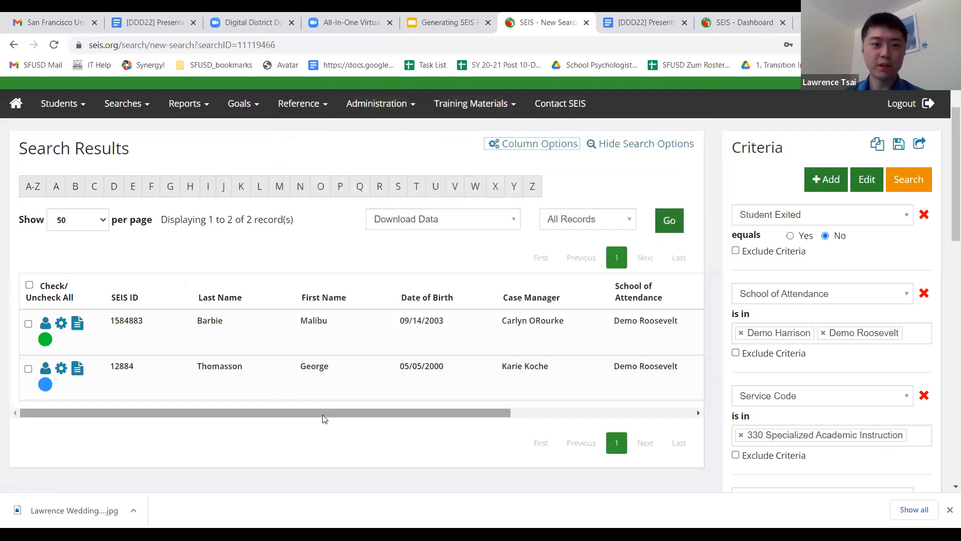
mouse_move(233, 415)
mouse_down()
mouse_move(463, 419)
mouse_move(232, 417)
mouse_up()
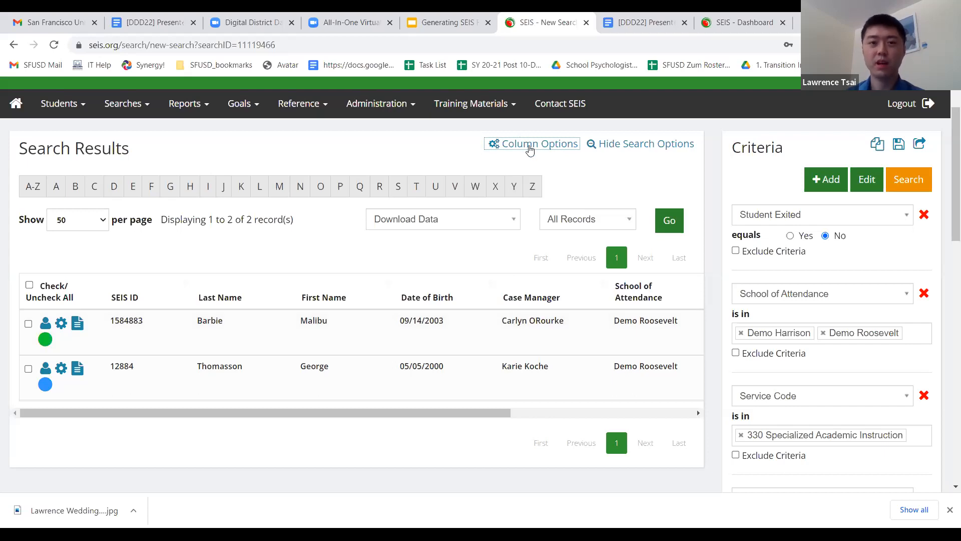
Move the Disability 1 and Disability 2 columns ahead of Date of Birth in the report's column order and apply it.
click(530, 145)
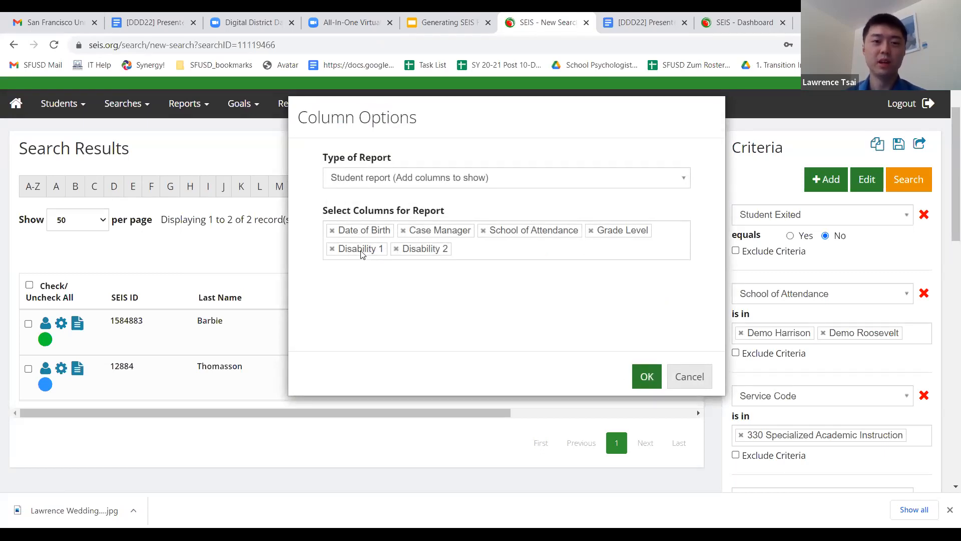
mouse_move(355, 247)
mouse_down()
mouse_move(339, 227)
mouse_move(353, 251)
mouse_up()
drag(358, 251, 342, 234)
drag(423, 252, 406, 233)
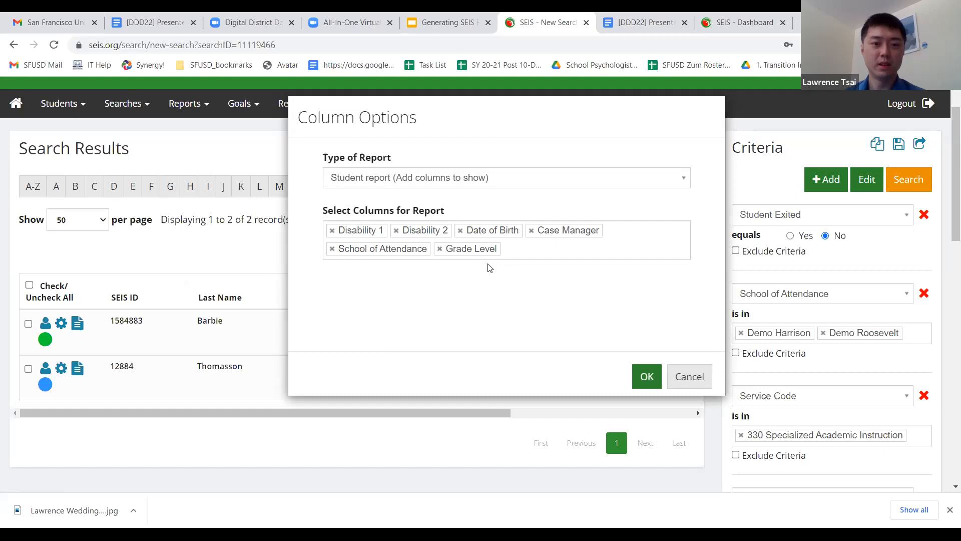
click(646, 377)
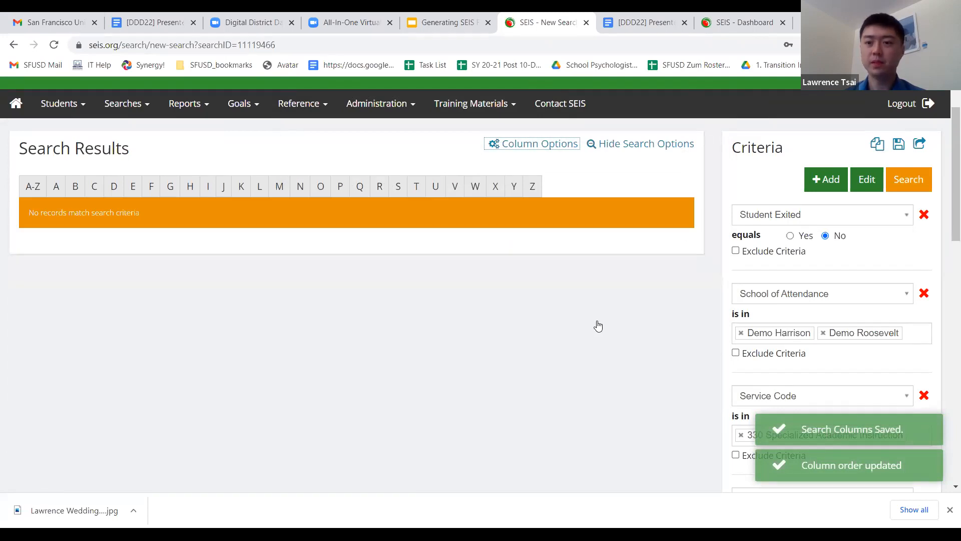
scroll(924, 222, down, 10)
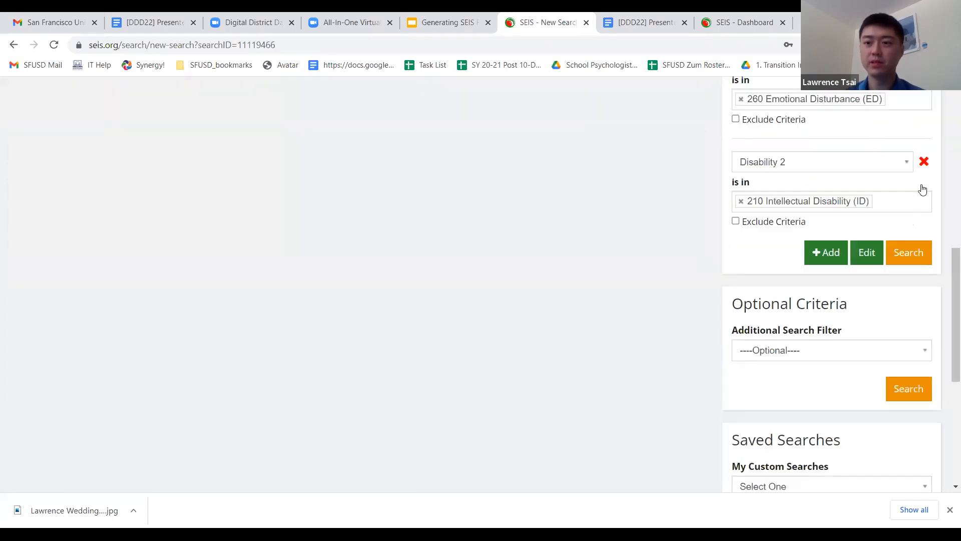
Remove the Disability 2, Disability 1 and School of Attendance criteria, keeping only Student Exited, and rerun the search.
click(924, 165)
scroll(941, 176, up, 2)
click(925, 182)
click(925, 82)
scroll(944, 147, up, 2)
scroll(941, 153, up, 1)
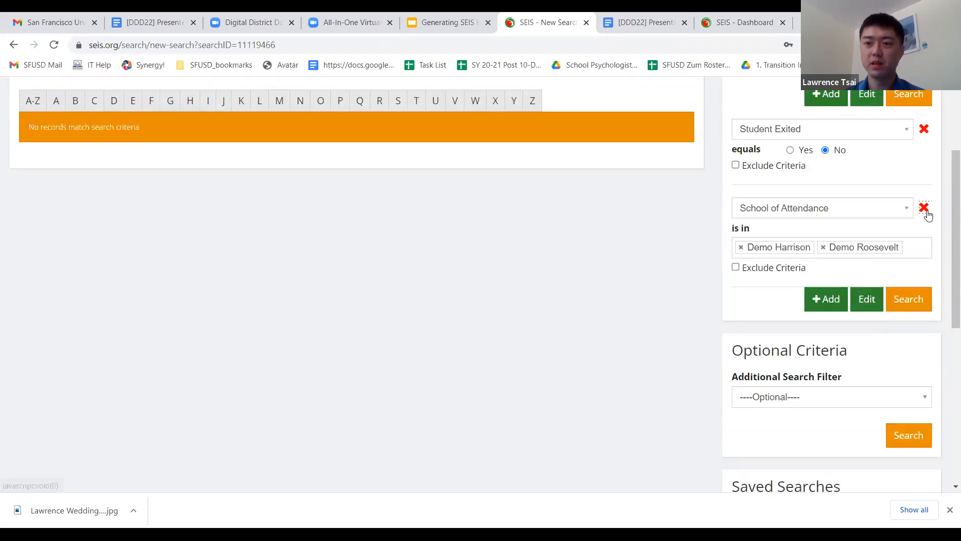
click(925, 207)
click(923, 138)
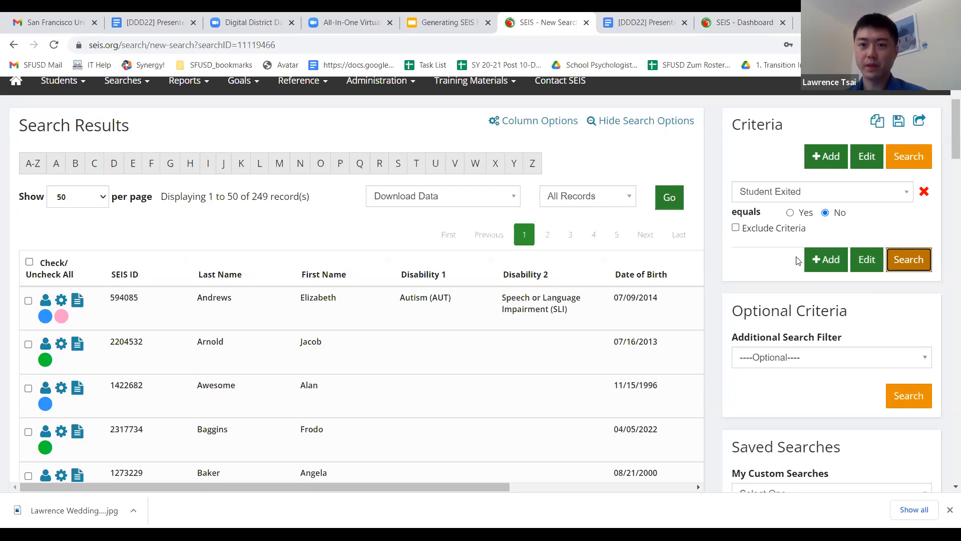
click(752, 274)
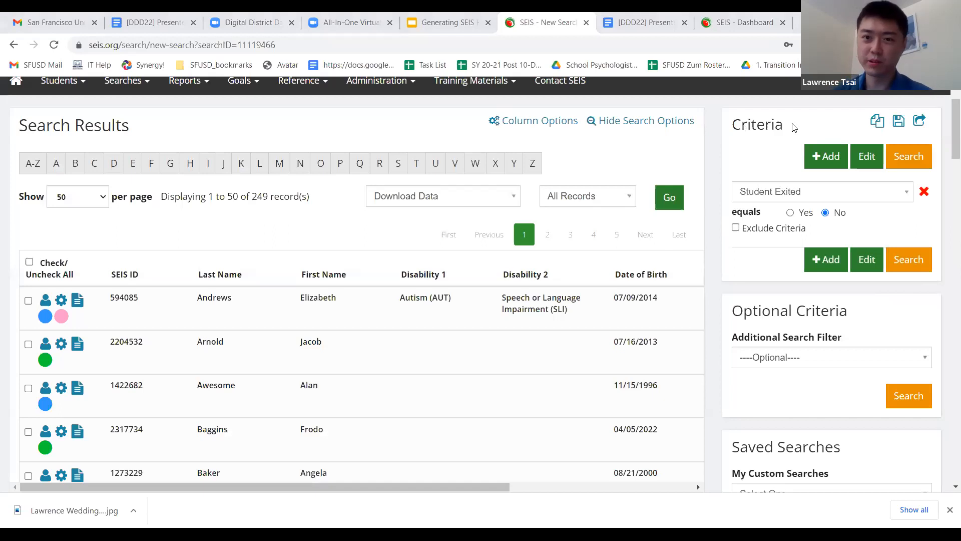
Add a School of Attendance criterion below the Student Exited criterion.
scroll(793, 133, up, 1)
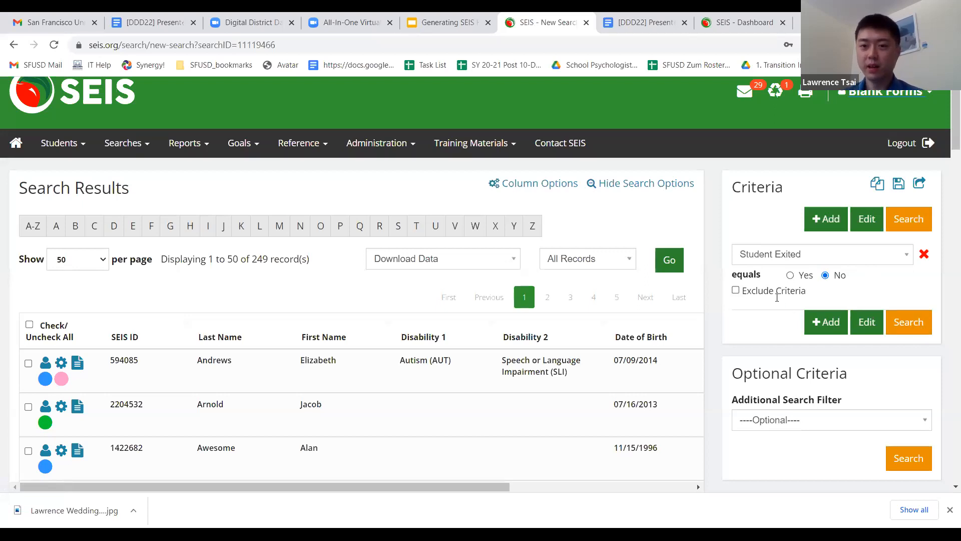
click(826, 322)
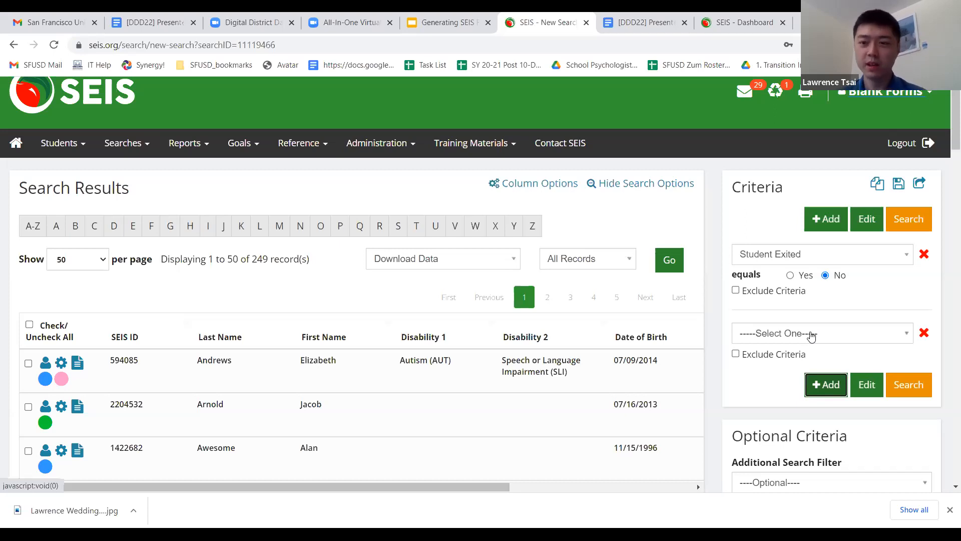
click(812, 336)
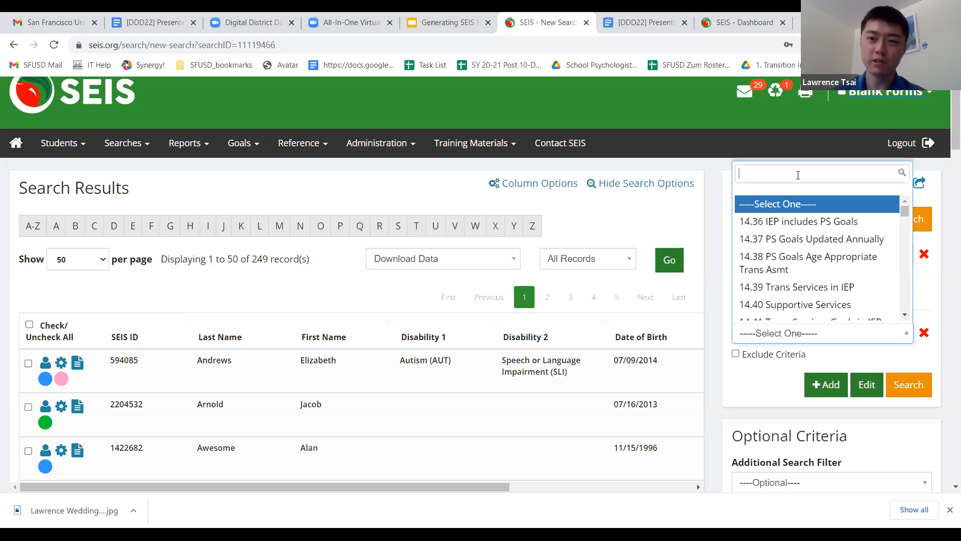
text(school)
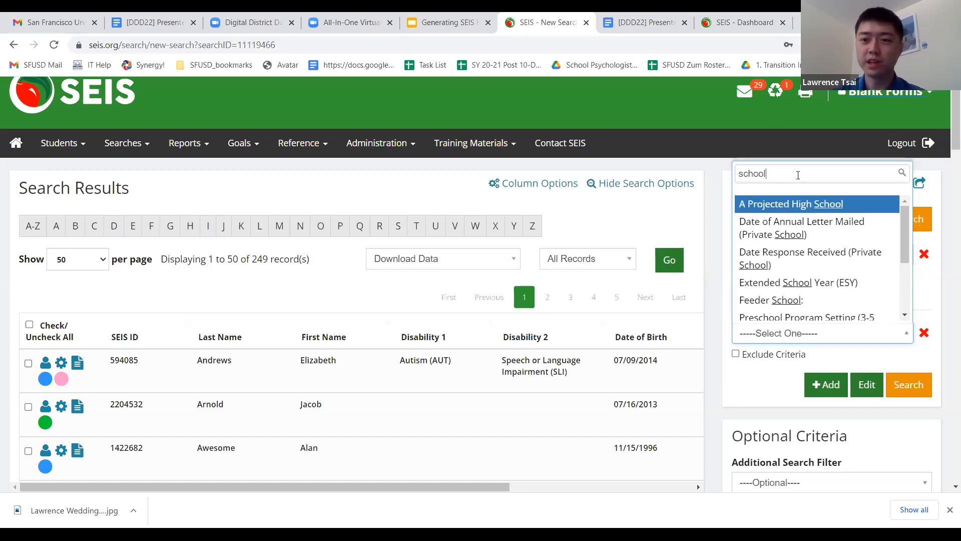
scroll(801, 301, down, 2)
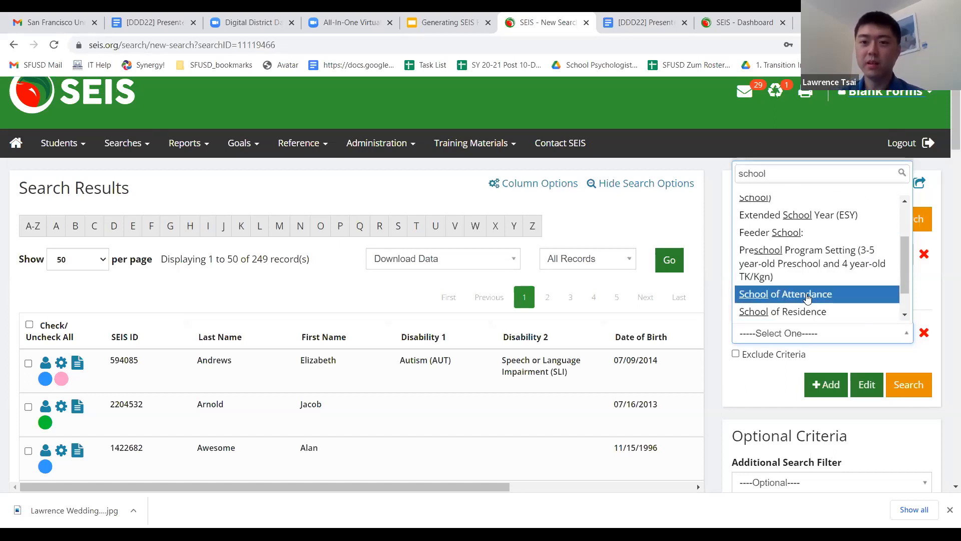
click(805, 296)
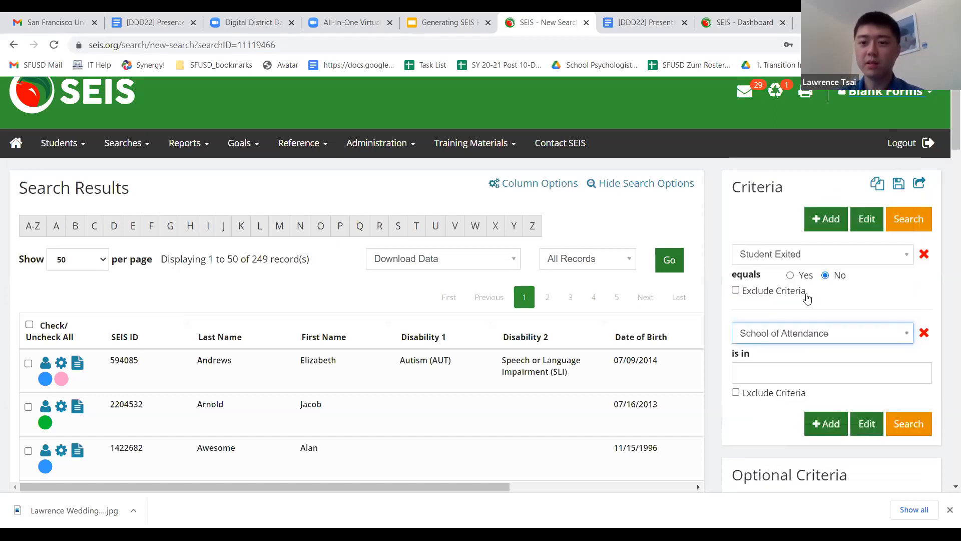
Browse the schools offered for School of Attendance and turn on Exclude Criteria for that criterion.
click(794, 372)
scroll(811, 321, down, 1)
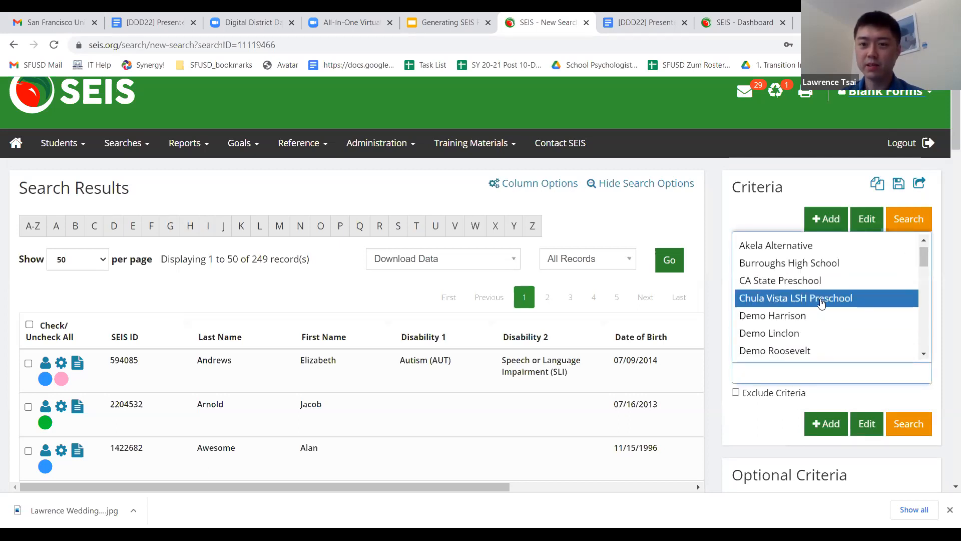
scroll(824, 303, down, 2)
scroll(831, 305, down, 3)
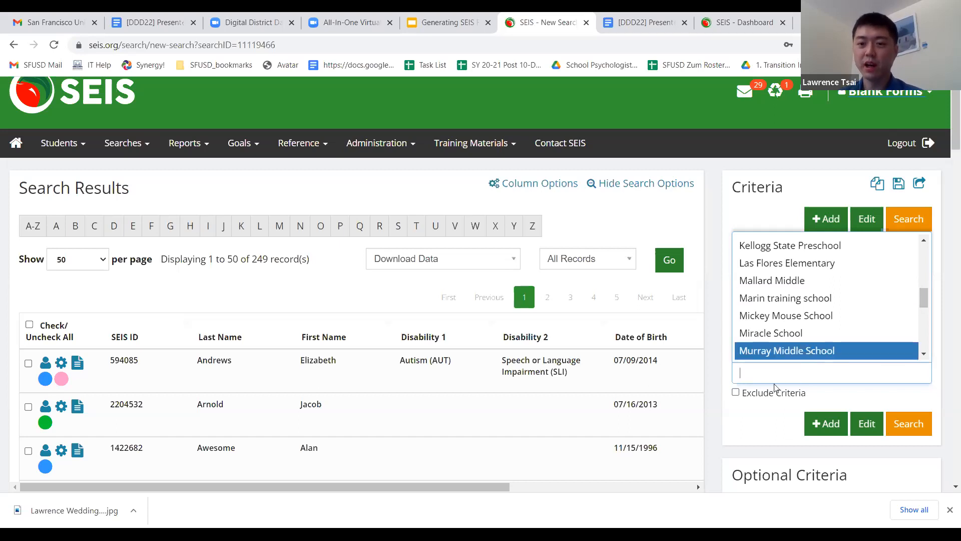
click(736, 394)
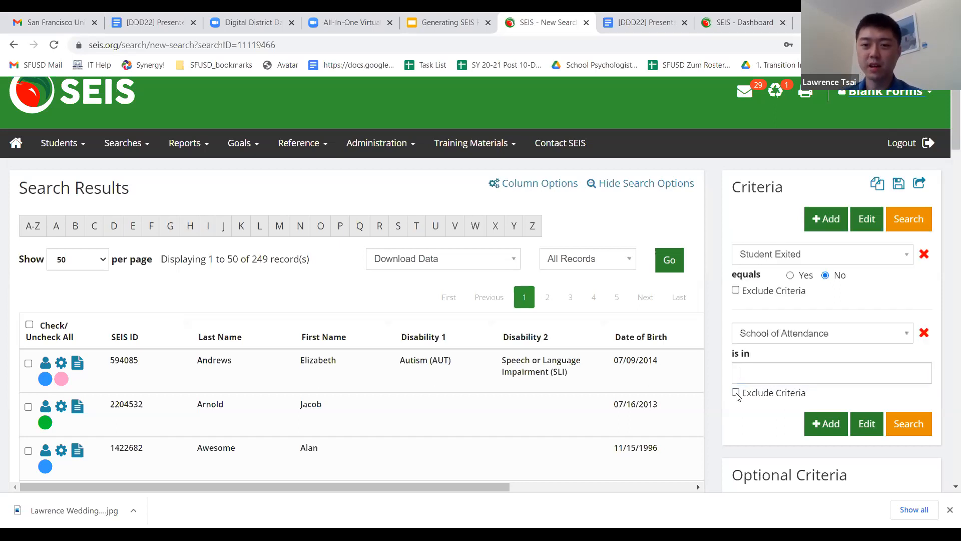
click(736, 393)
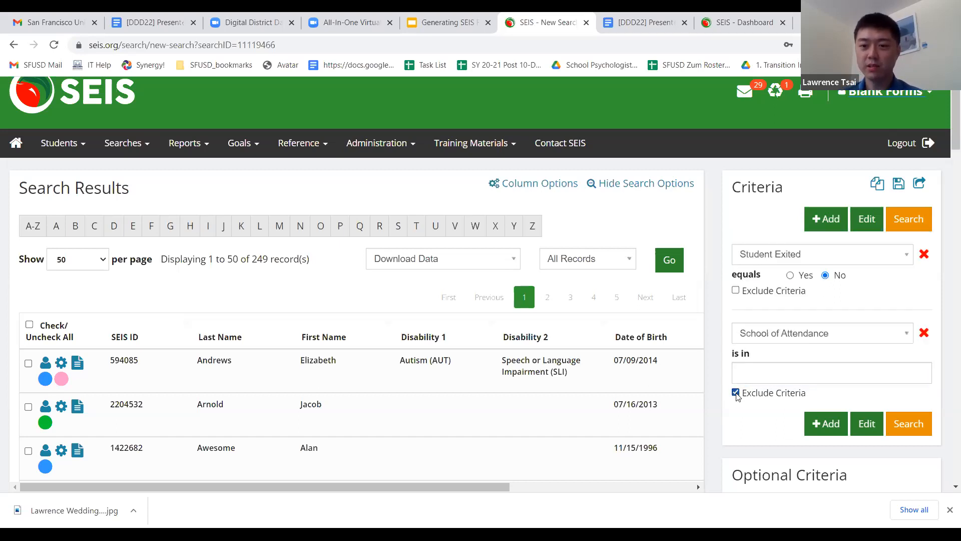
Select Demo Harrison and Demo Linclon as the schools in the School of Attendance criterion.
click(764, 375)
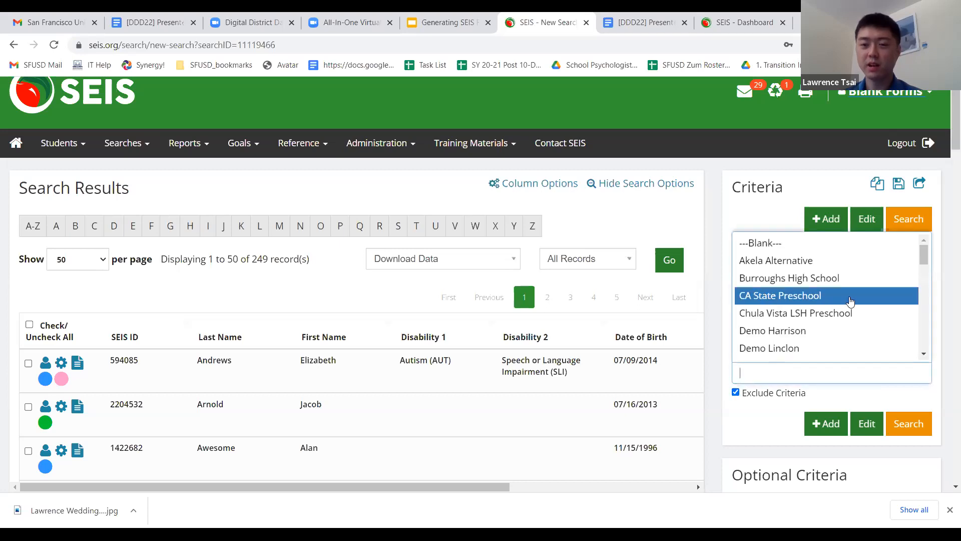
scroll(849, 301, down, 2)
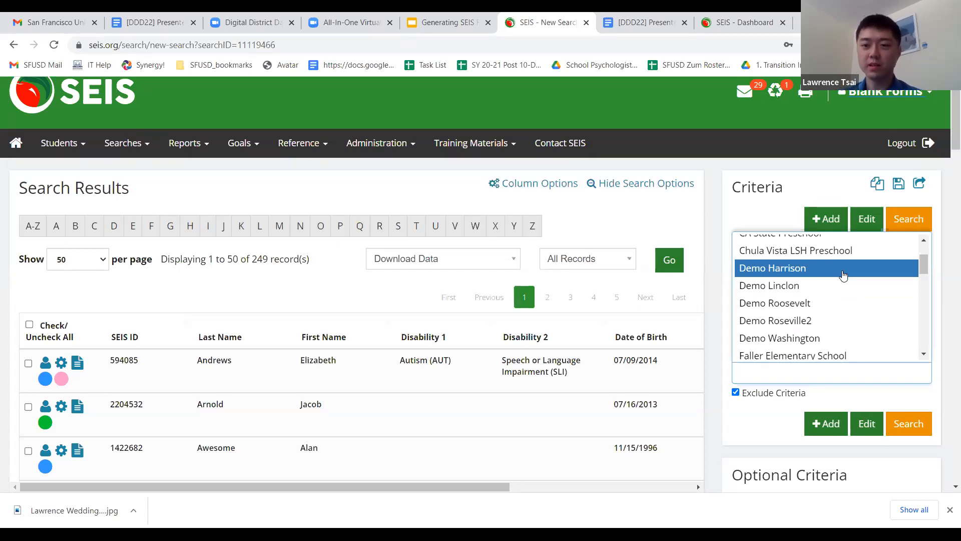
click(844, 275)
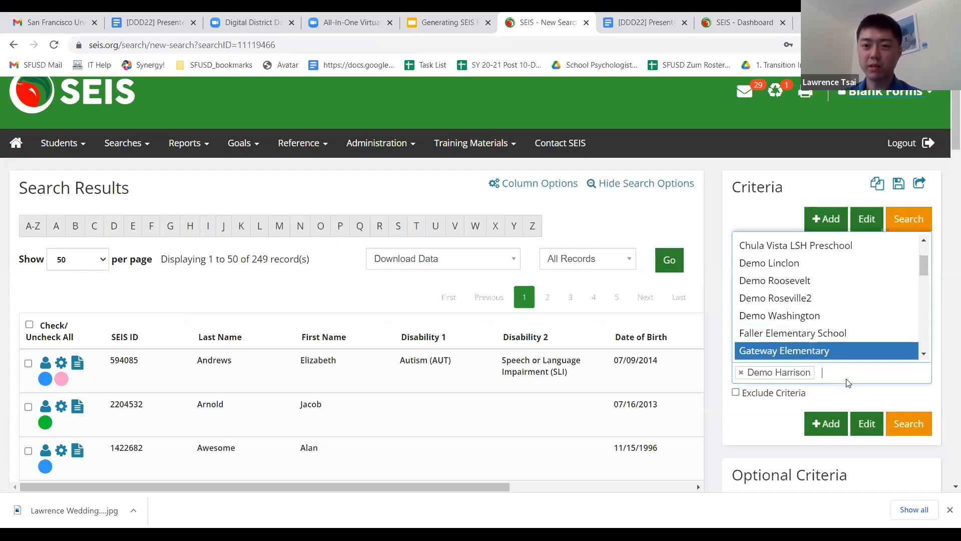
click(833, 262)
Turn on Exclude Criteria for the two chosen schools and run the search.
click(736, 393)
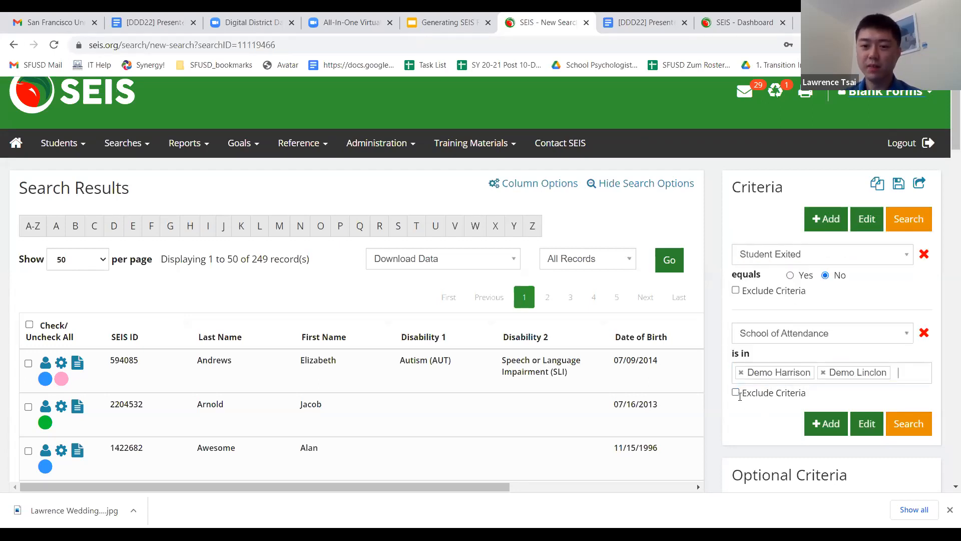
click(735, 393)
click(900, 428)
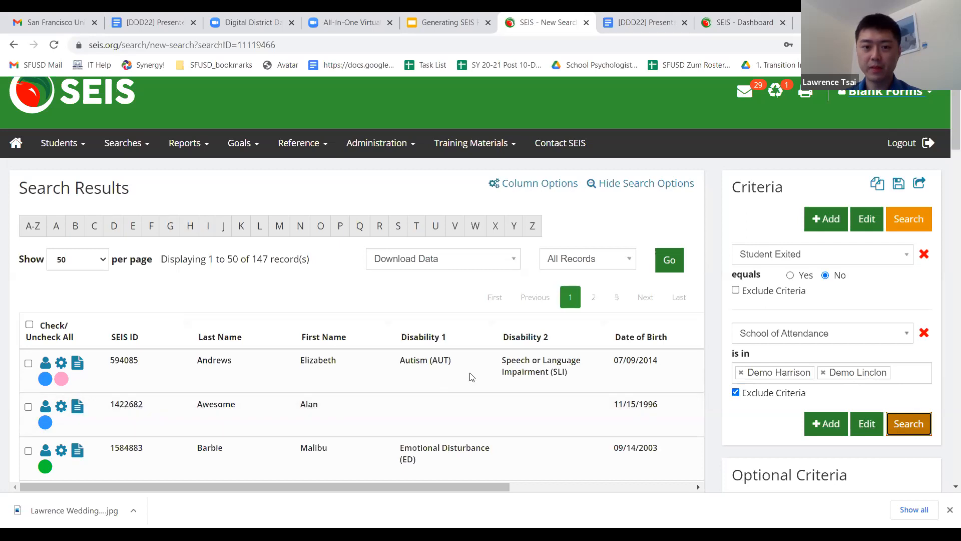
scroll(742, 374, down, 1)
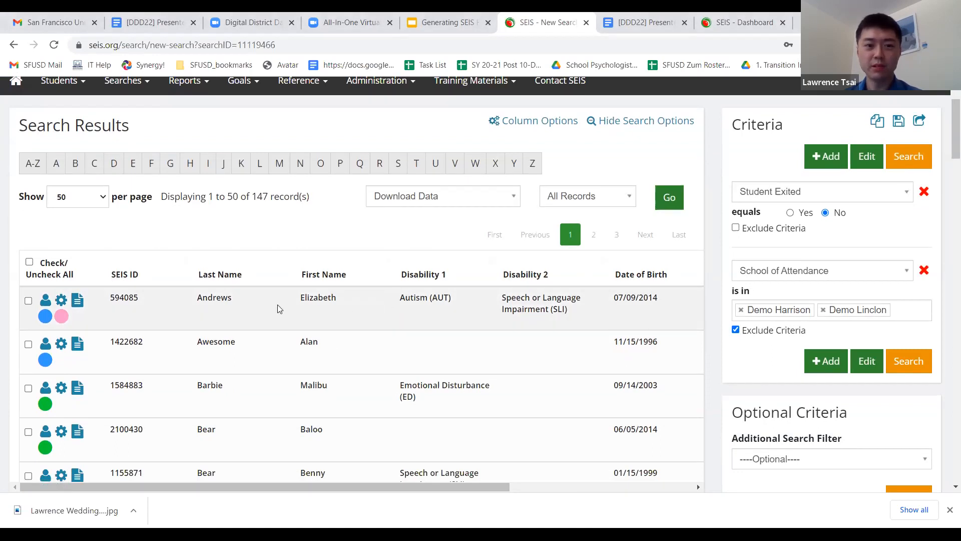
drag(114, 297, 737, 366)
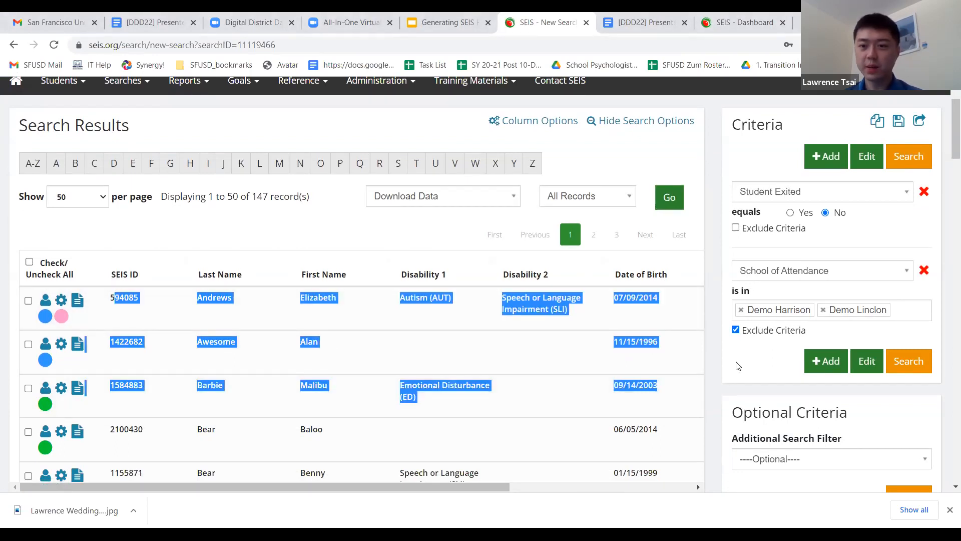
click(738, 366)
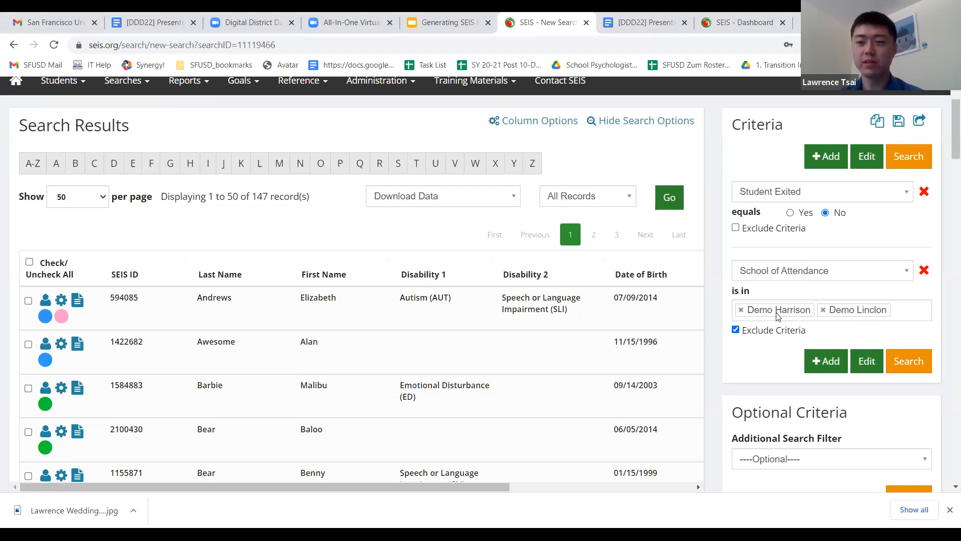
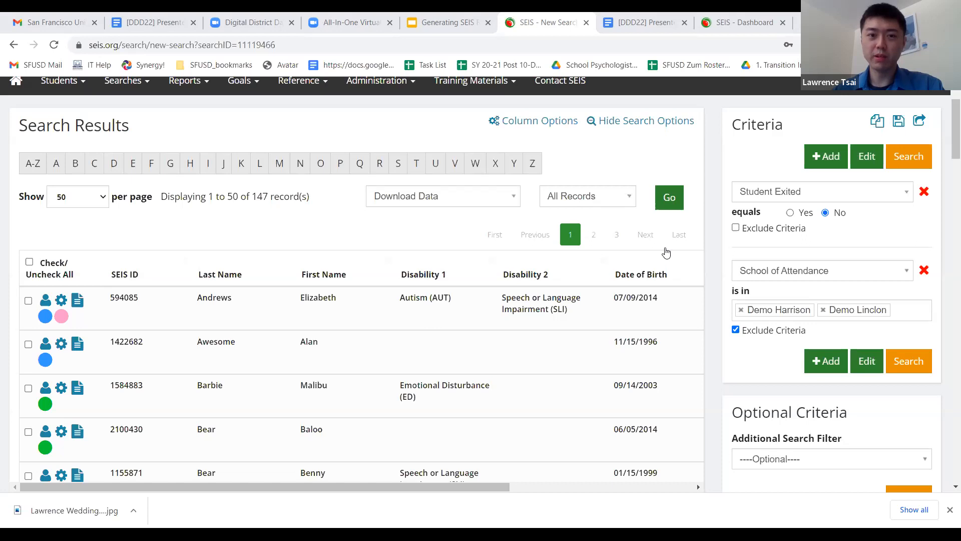
Switch the action for the search results to Print, review the alternatives and set it back to Download Data.
click(438, 196)
click(400, 252)
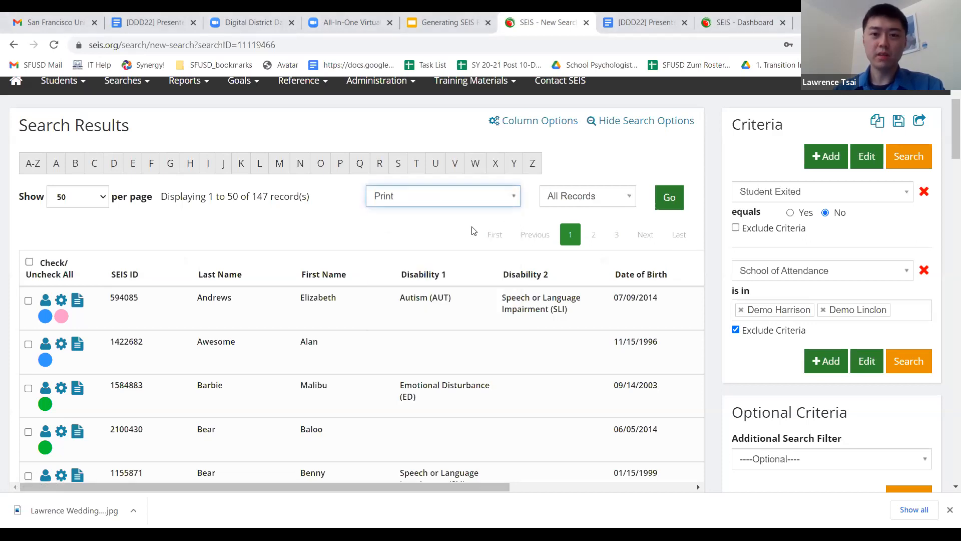
scroll(425, 223, up, 1)
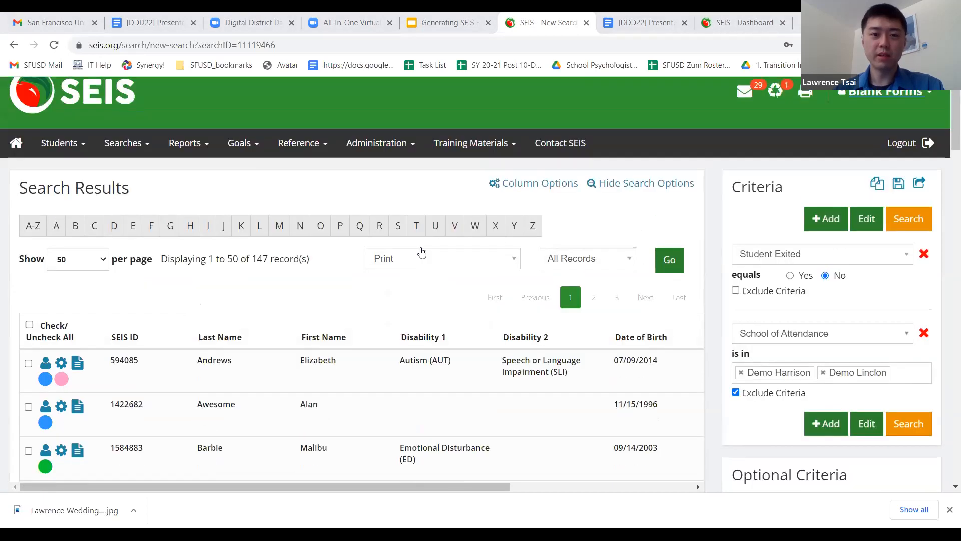
click(477, 260)
click(451, 270)
click(465, 265)
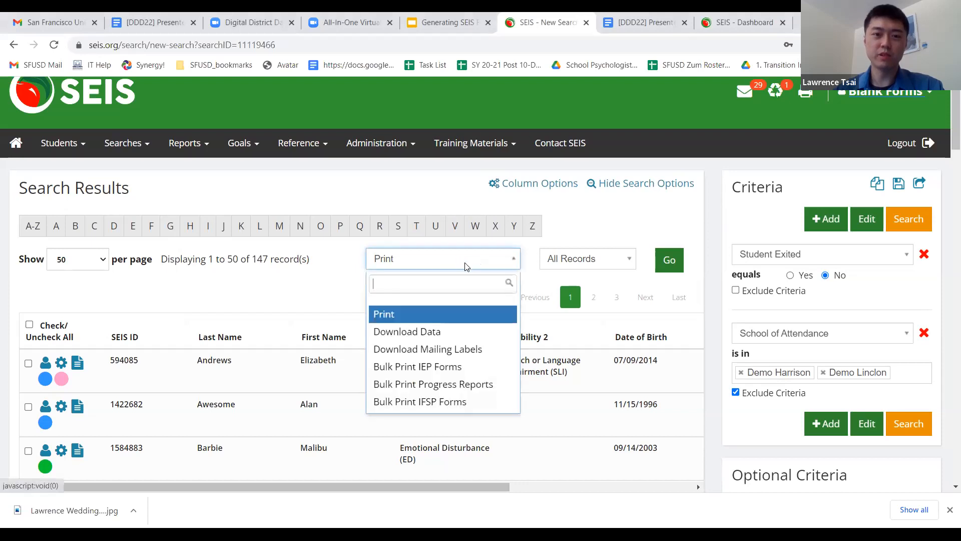
click(467, 332)
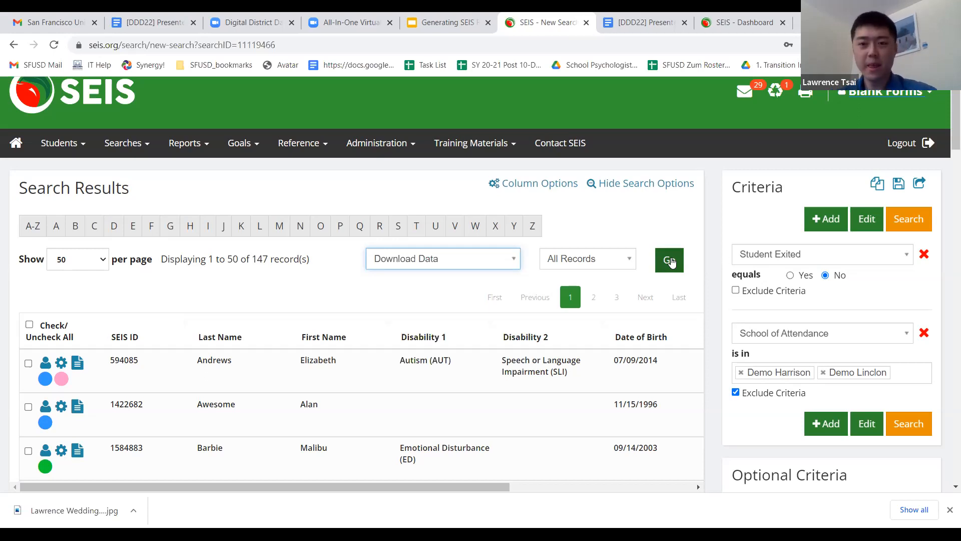
click(724, 251)
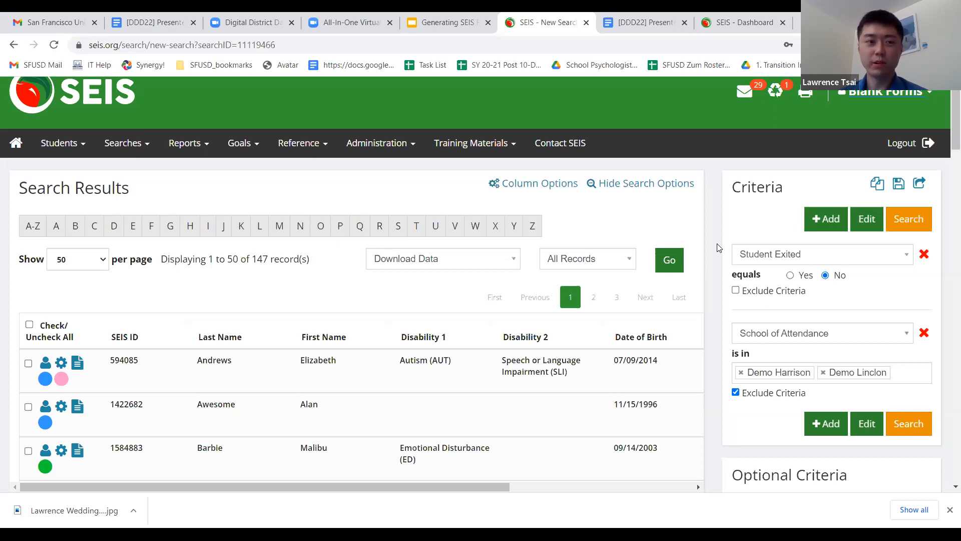
Set the report type in the Column Options to Current service report, apply it and look at the first student's service.
click(526, 184)
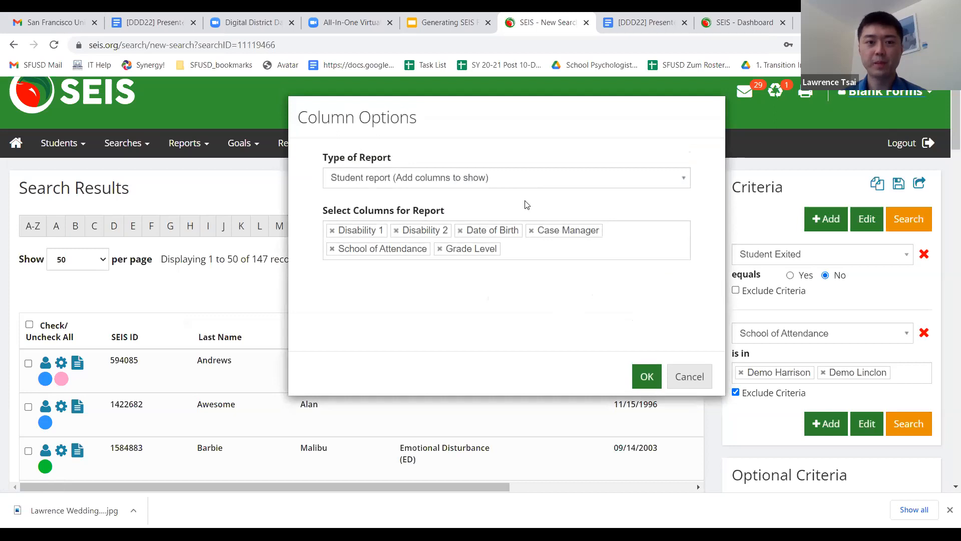
click(506, 181)
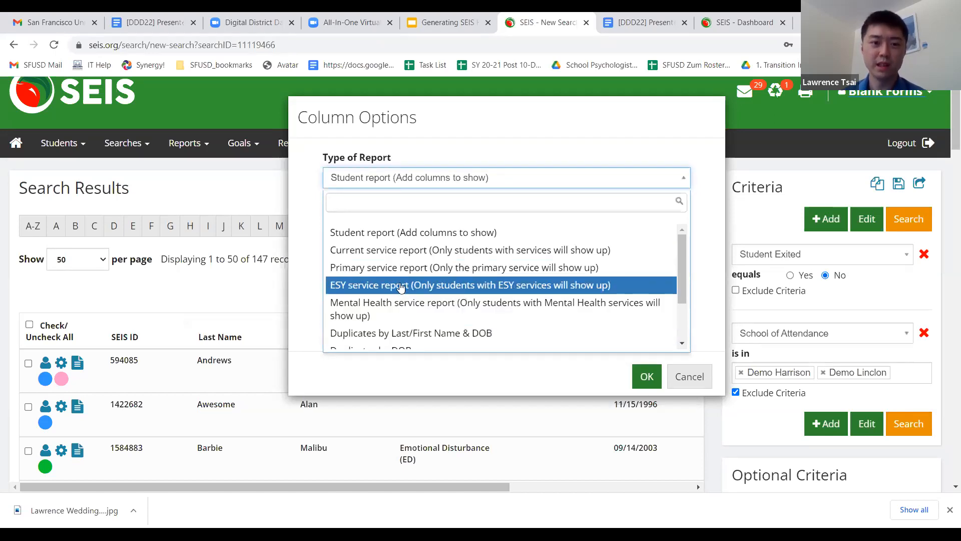
scroll(418, 297, down, 2)
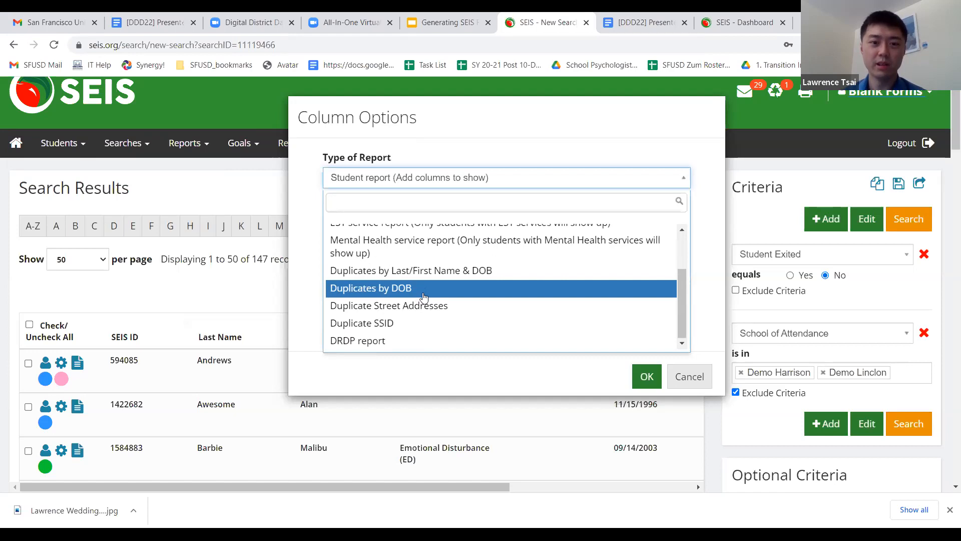
scroll(413, 299, up, 2)
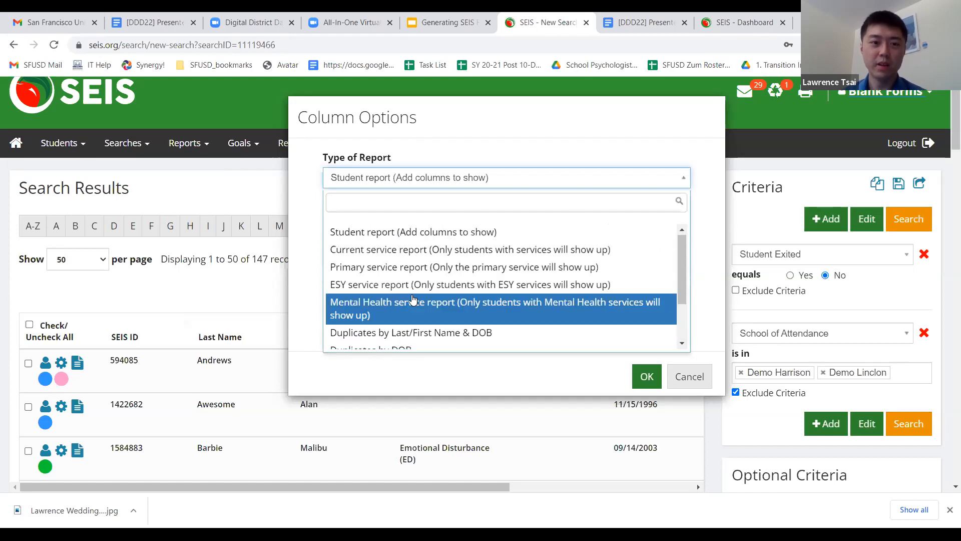
click(417, 250)
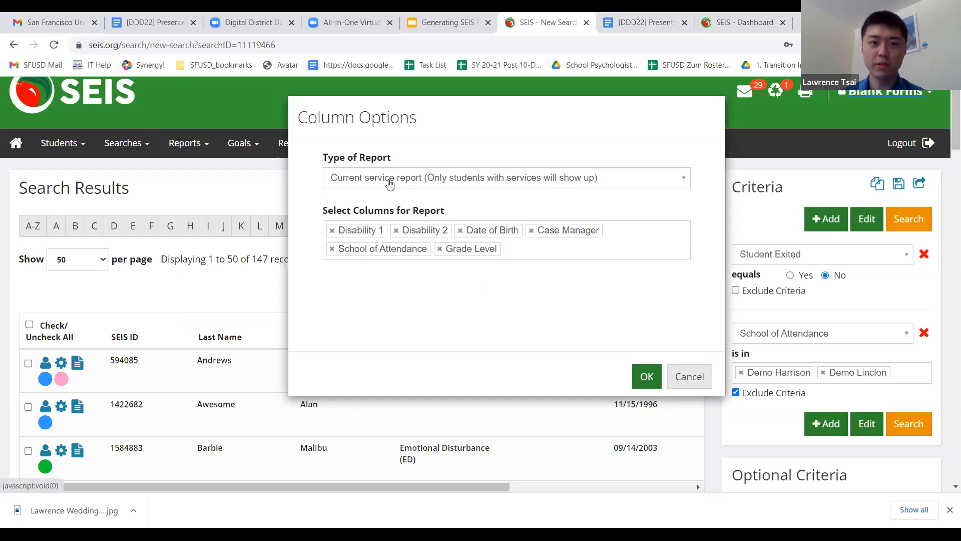
click(651, 380)
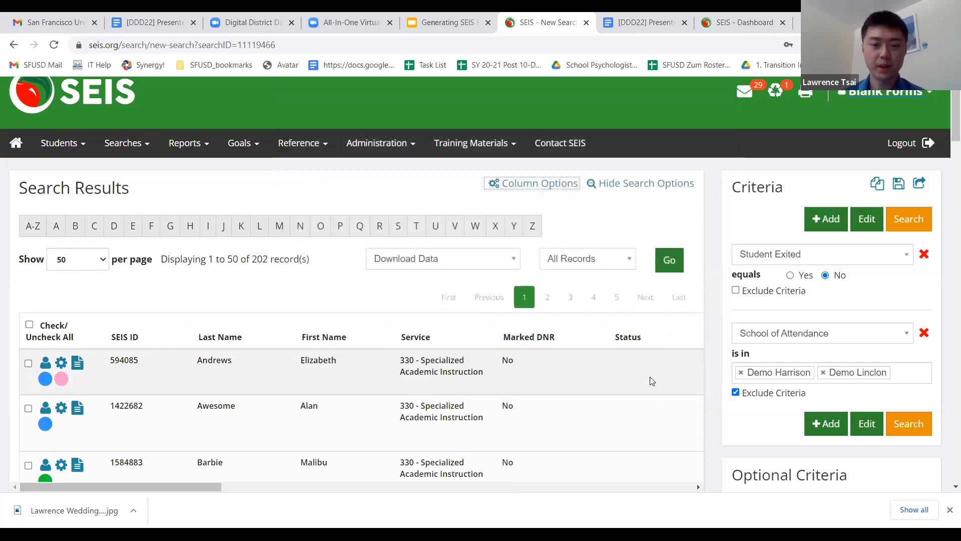
scroll(651, 380, down, 1)
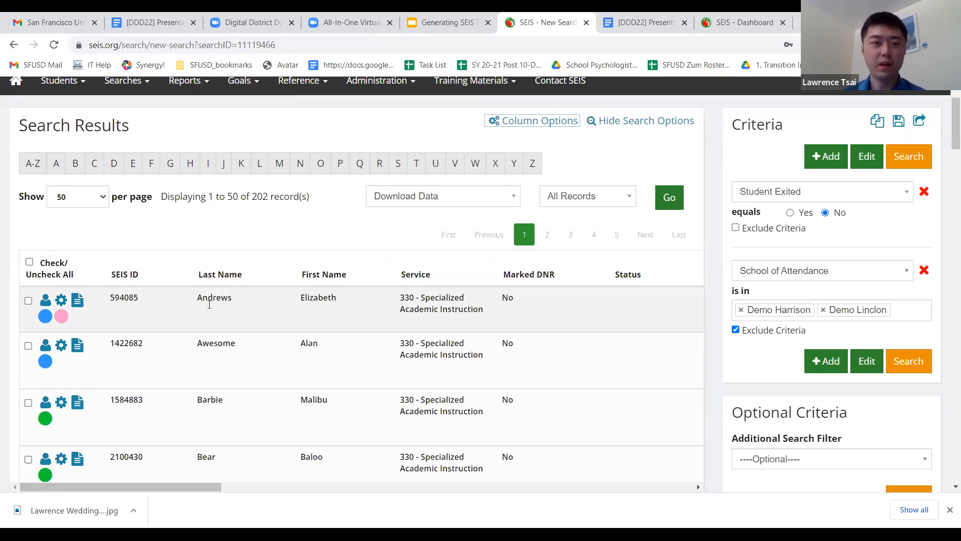
drag(400, 294, 499, 319)
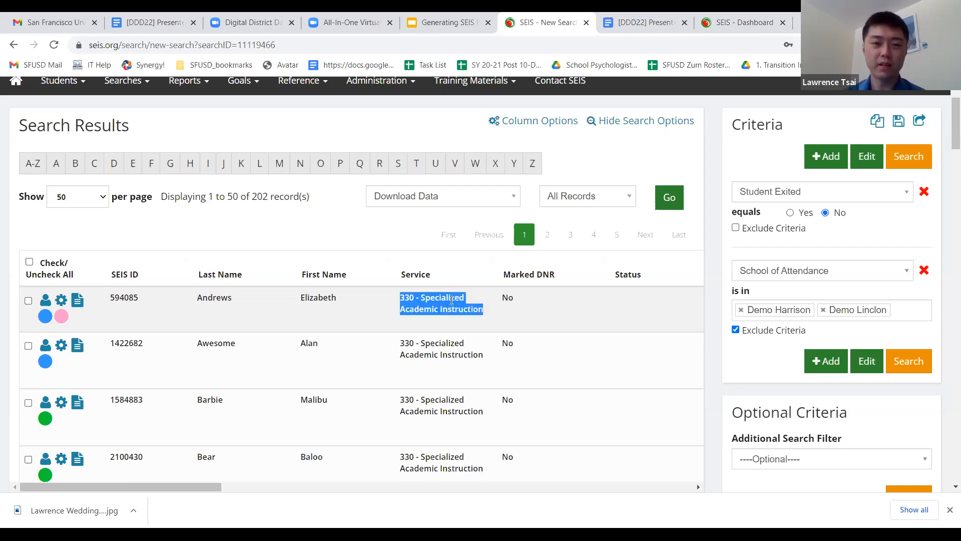
Examine the service details of the first student, including delivery, minutes per session, sessions, frequency and location.
drag(173, 487, 318, 484)
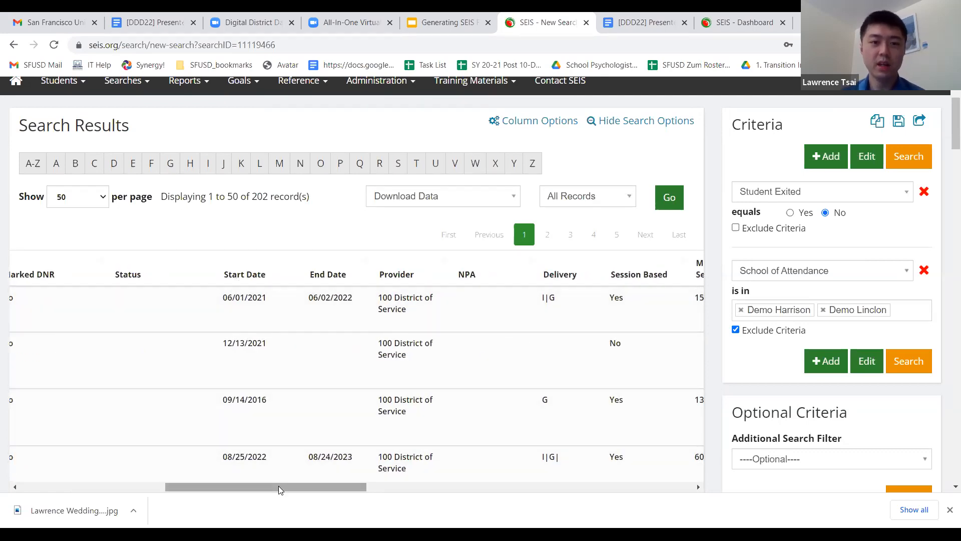
drag(286, 486, 421, 485)
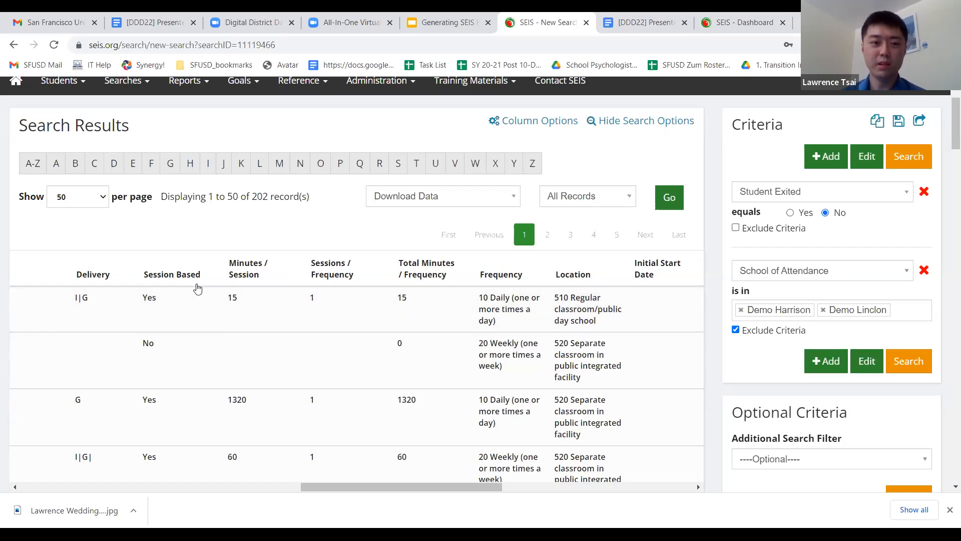
drag(229, 297, 537, 320)
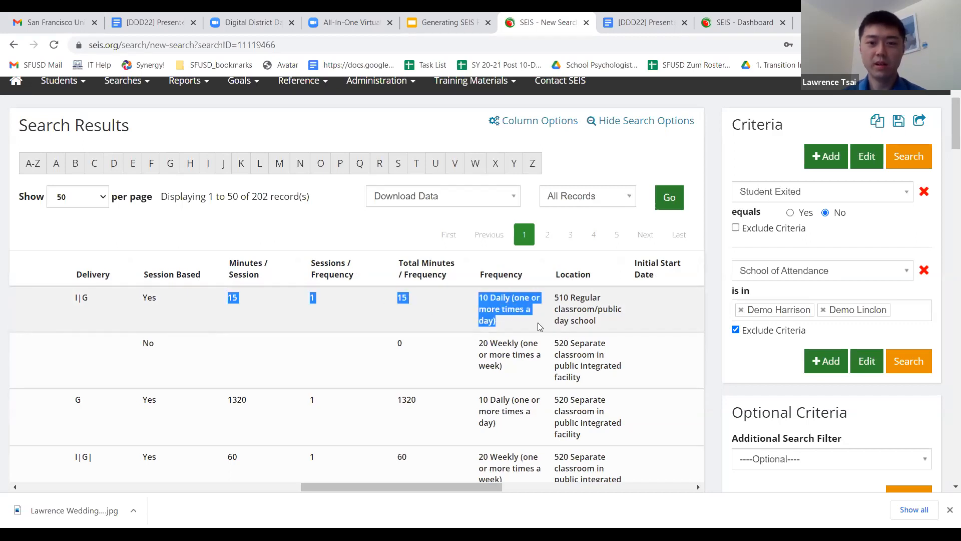
click(536, 321)
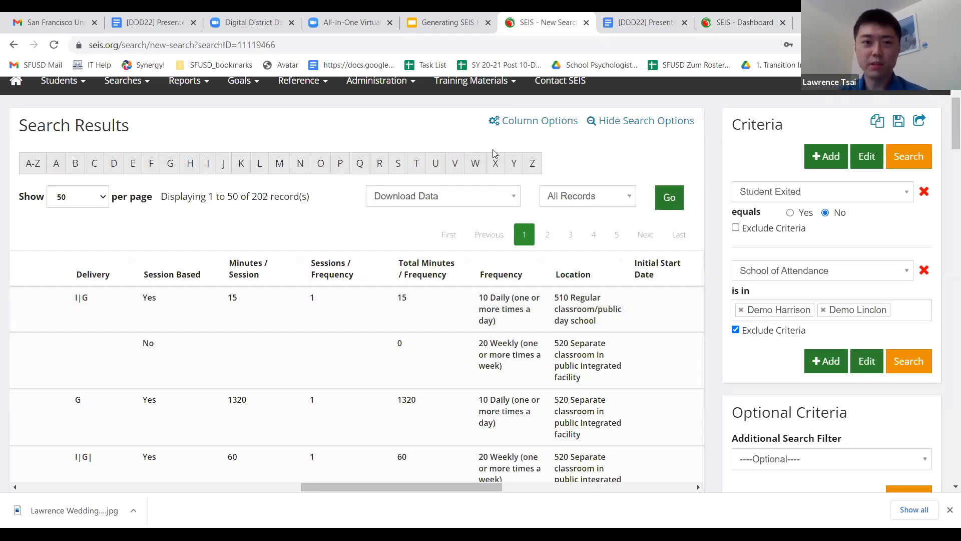
Check the report type and selected columns in the Column Options without changing them.
scroll(496, 153, up, 2)
click(527, 183)
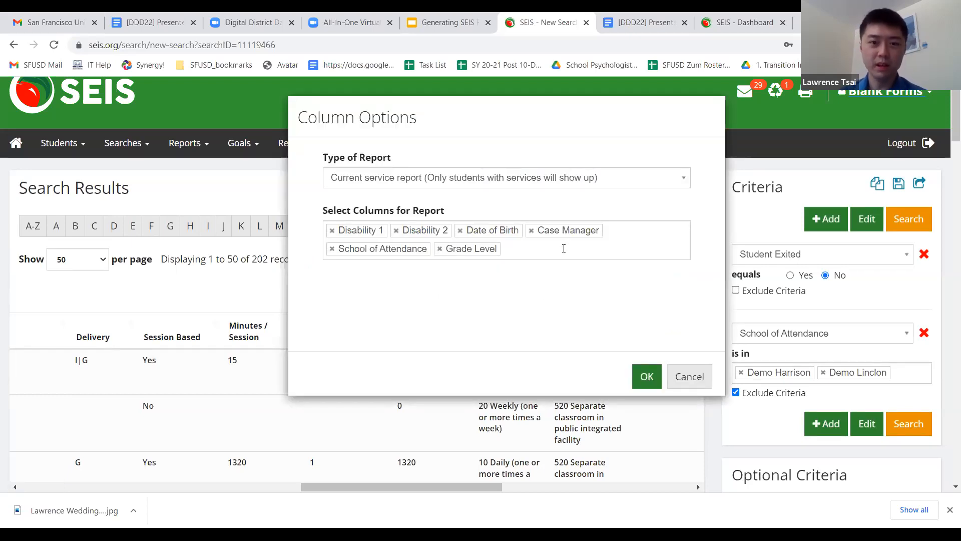
click(690, 376)
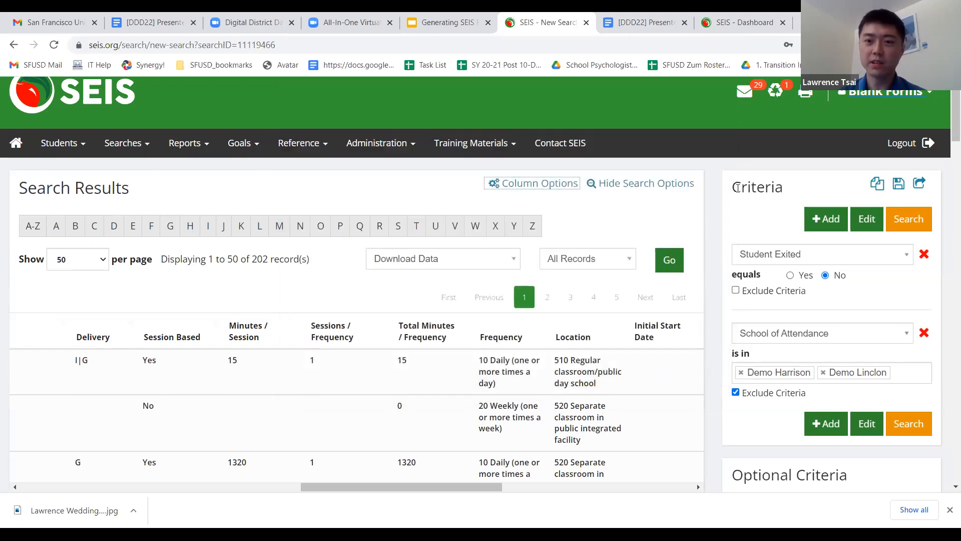
Remove the two demo schools from the School of Attendance criterion and change that criterion to Service Code.
drag(732, 187, 784, 188)
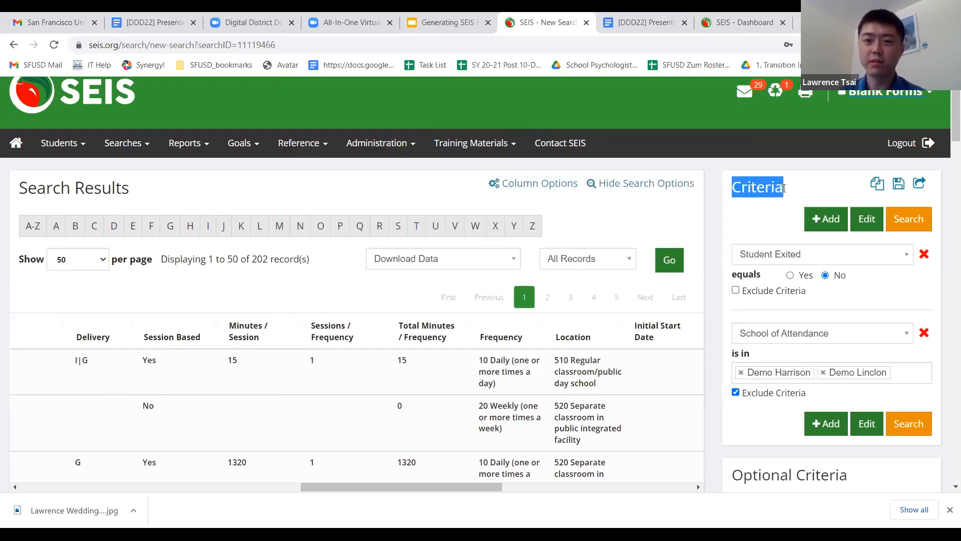
click(784, 188)
scroll(705, 351, down, 1)
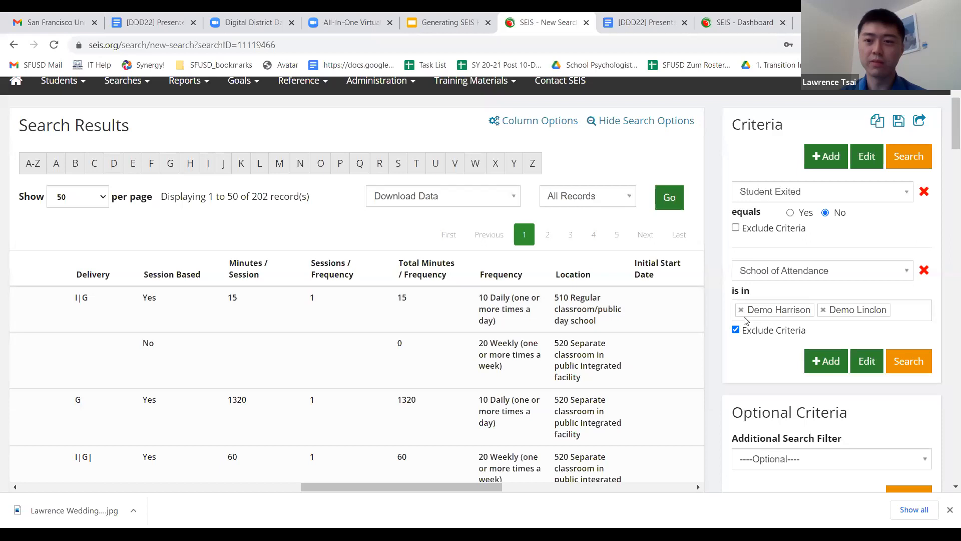
click(740, 311)
click(741, 311)
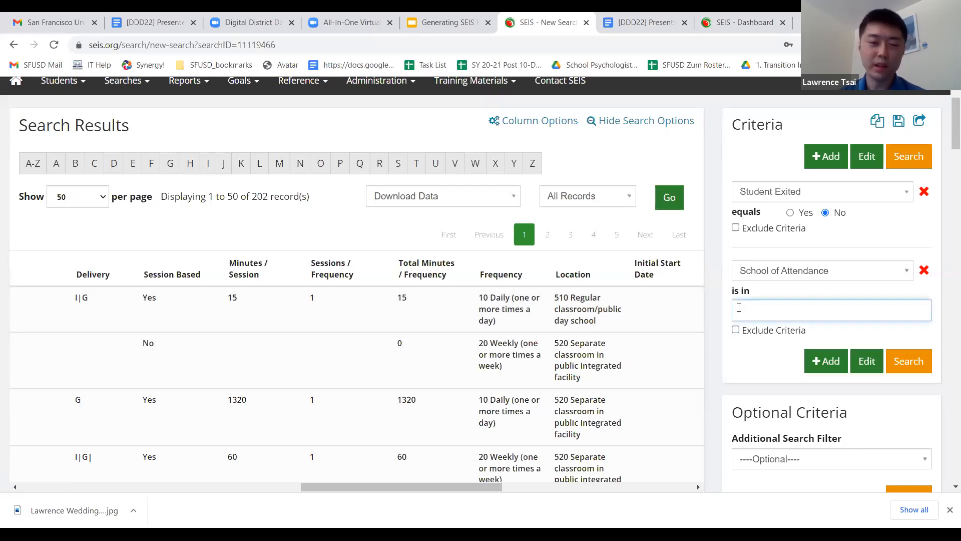
click(767, 276)
text(serv)
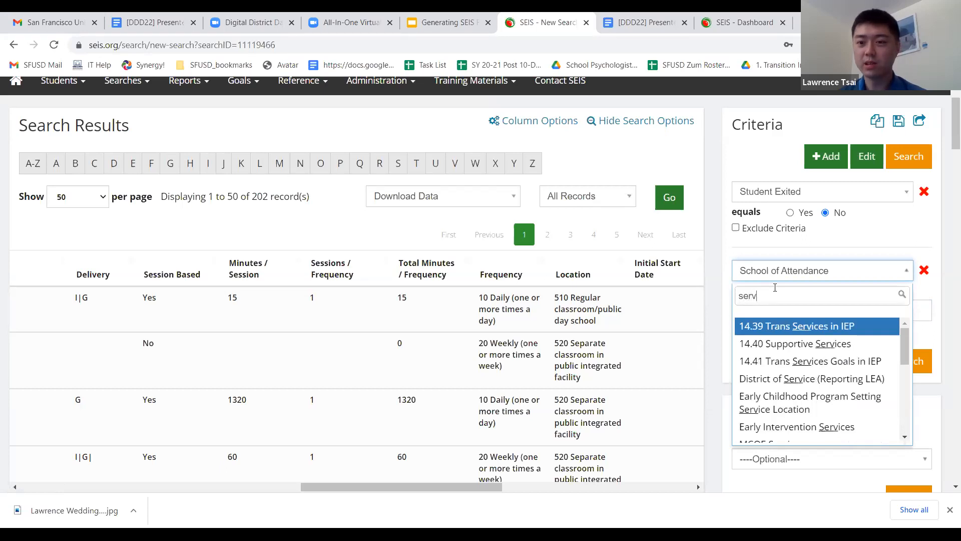
text(ice)
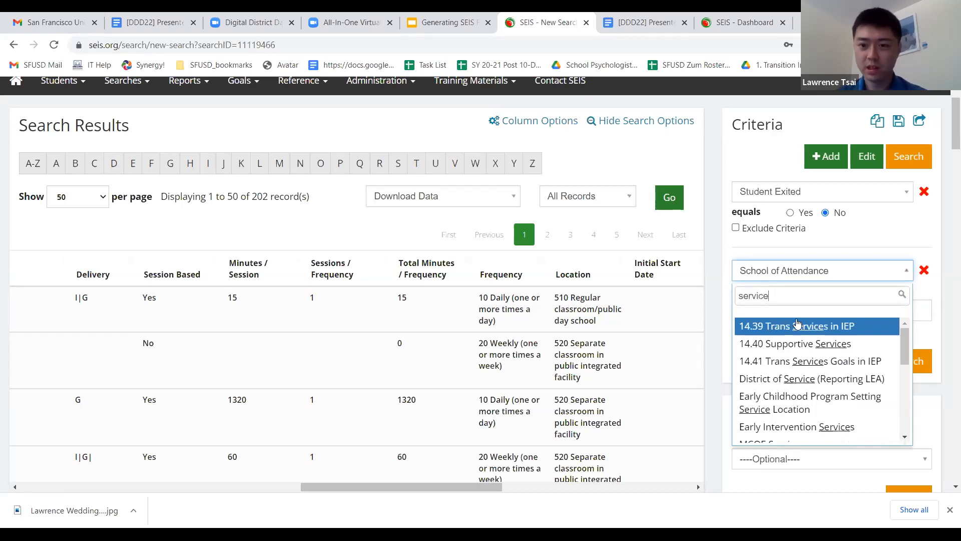
scroll(801, 323, down, 1)
scroll(801, 322, down, 1)
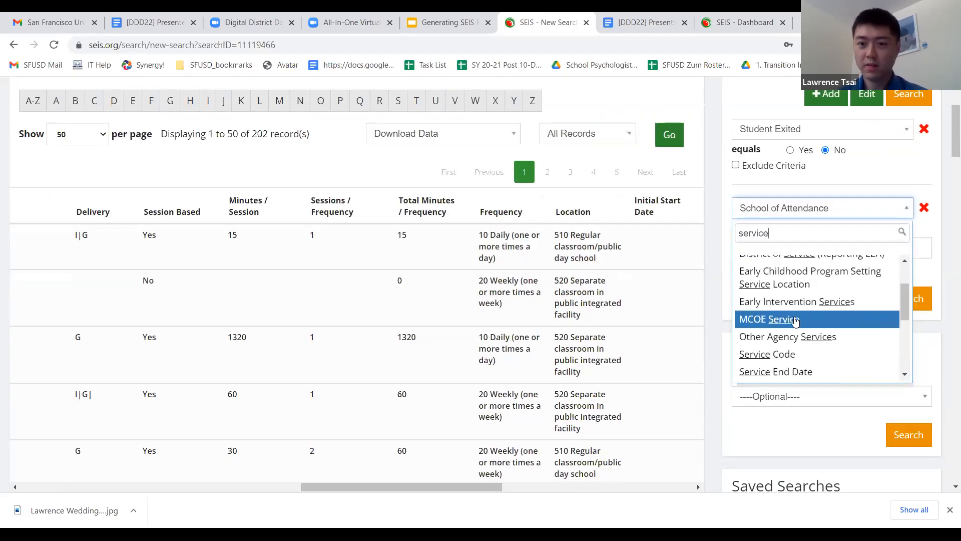
click(787, 354)
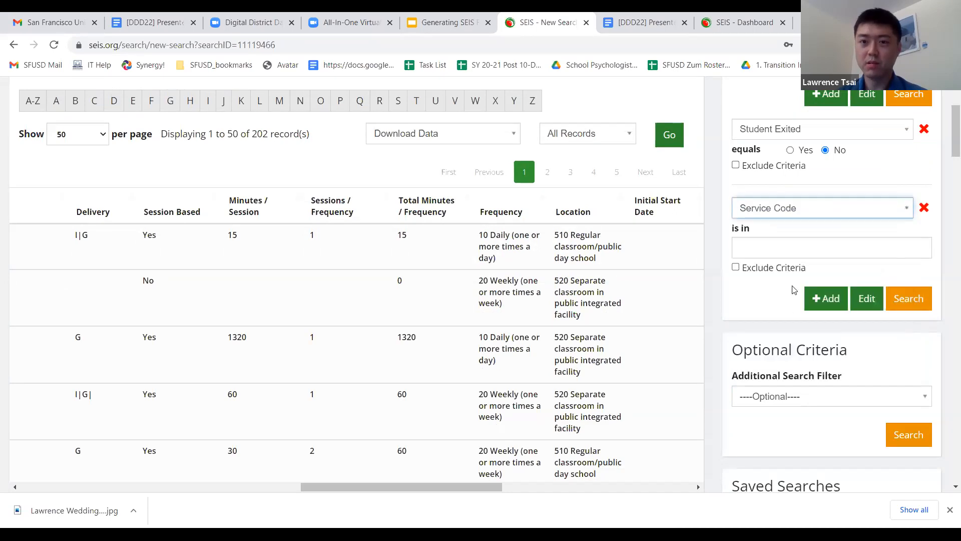
Set the Service Code criterion to 330 Specialized Academic Instruction and run the search.
click(800, 252)
scroll(812, 303, down, 1)
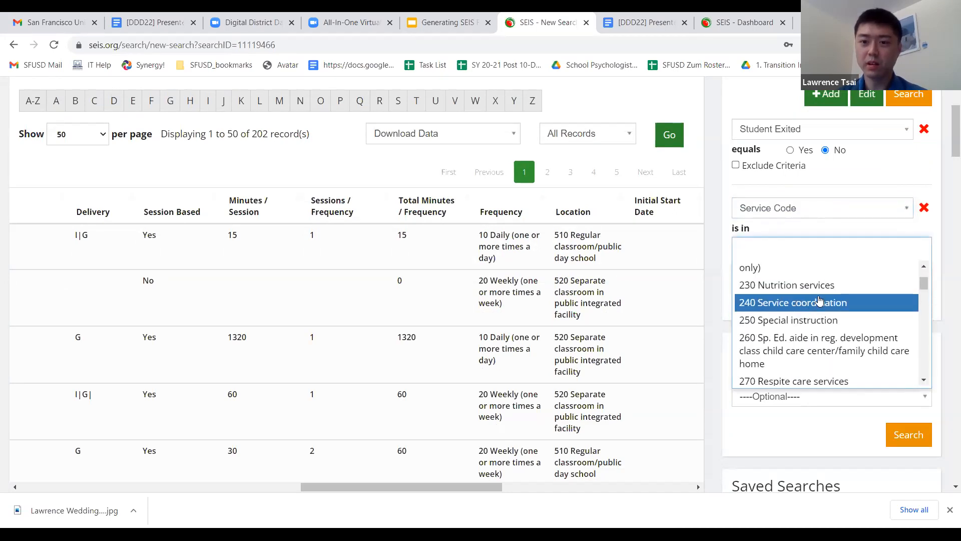
scroll(820, 300, down, 1)
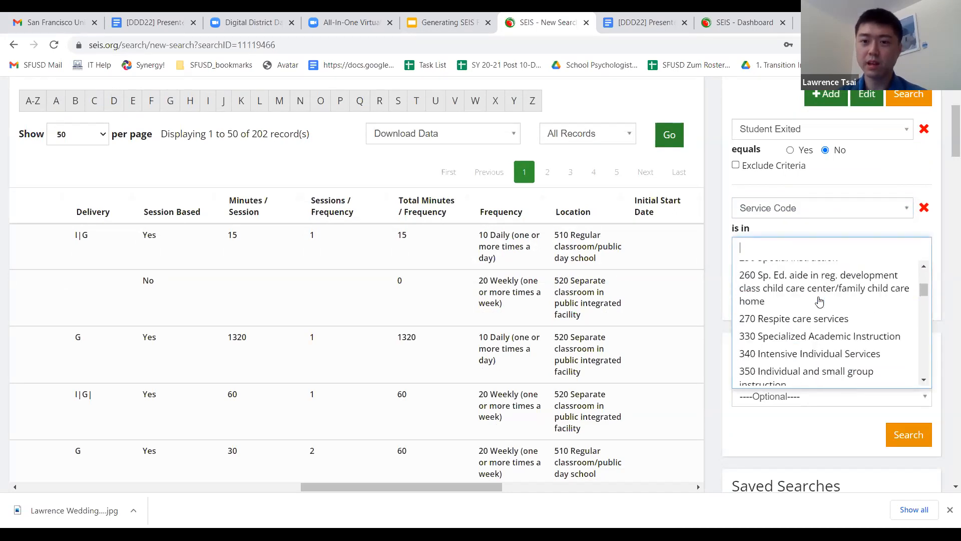
click(819, 335)
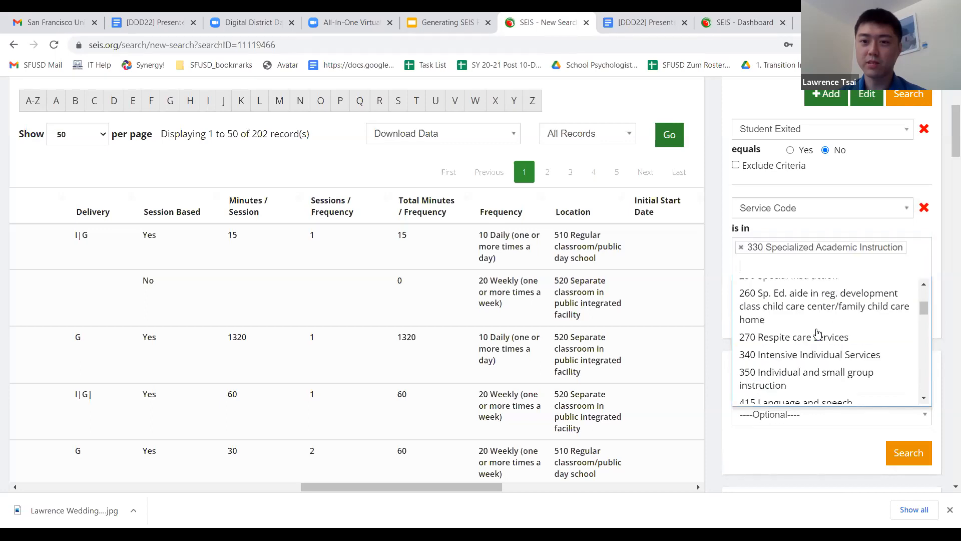
click(721, 272)
scroll(753, 299, up, 1)
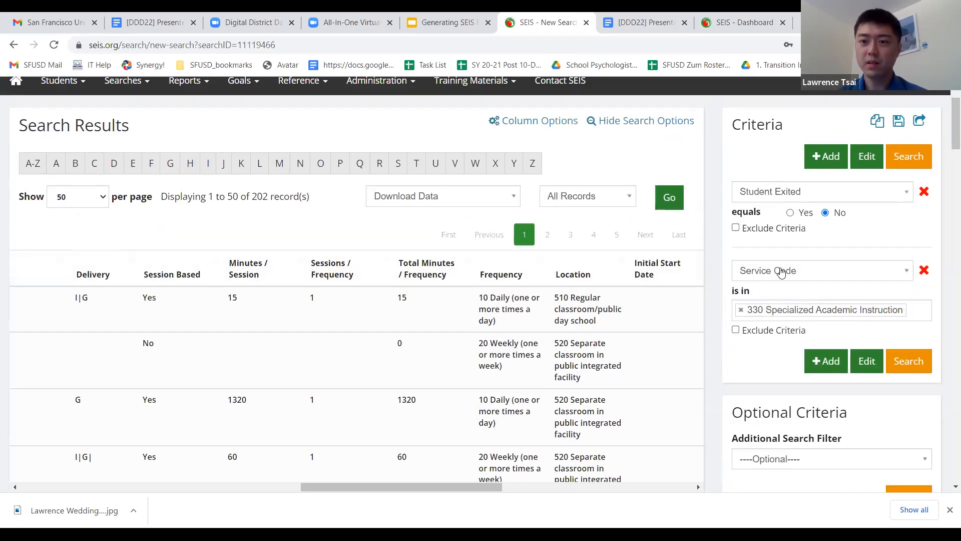
click(910, 361)
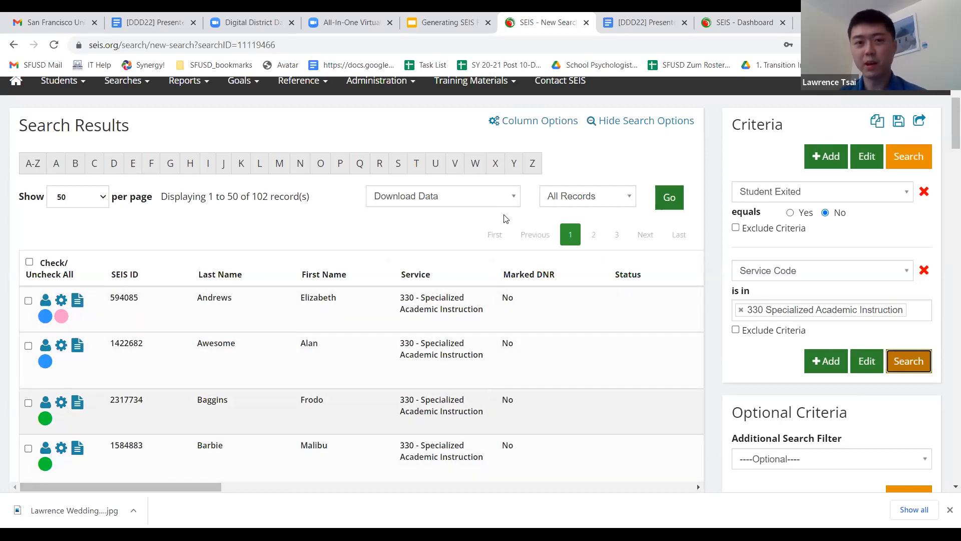
Look through the student records returned for the chosen service code.
scroll(263, 383, down, 2)
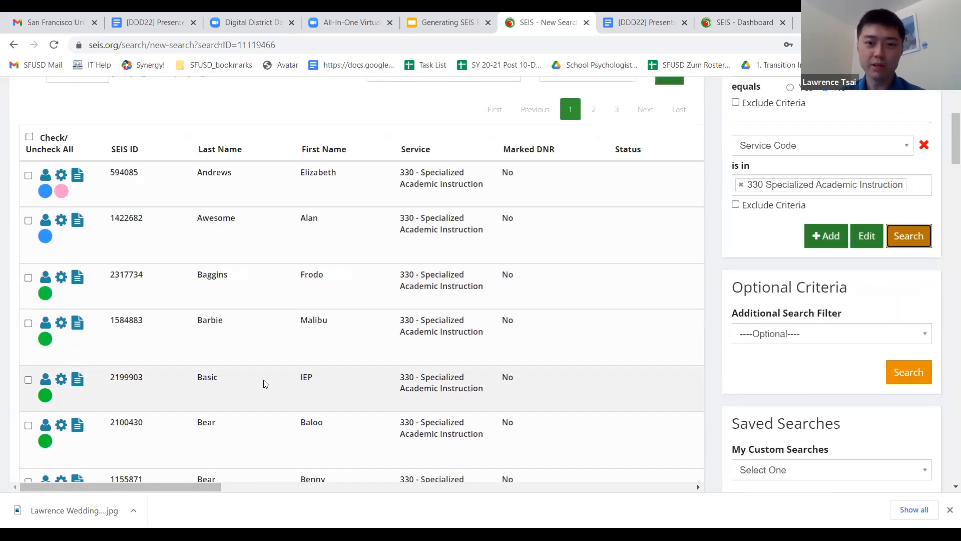
scroll(265, 384, up, 2)
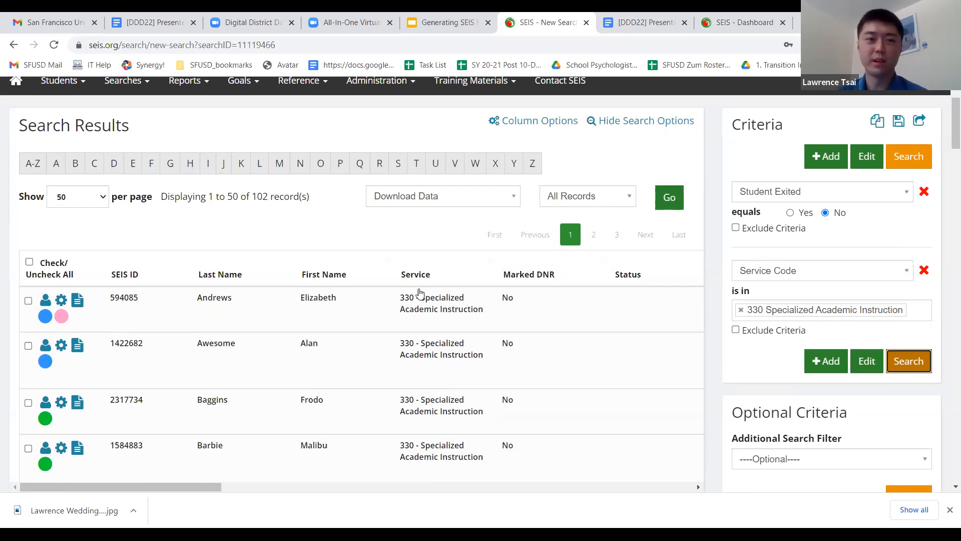
click(472, 129)
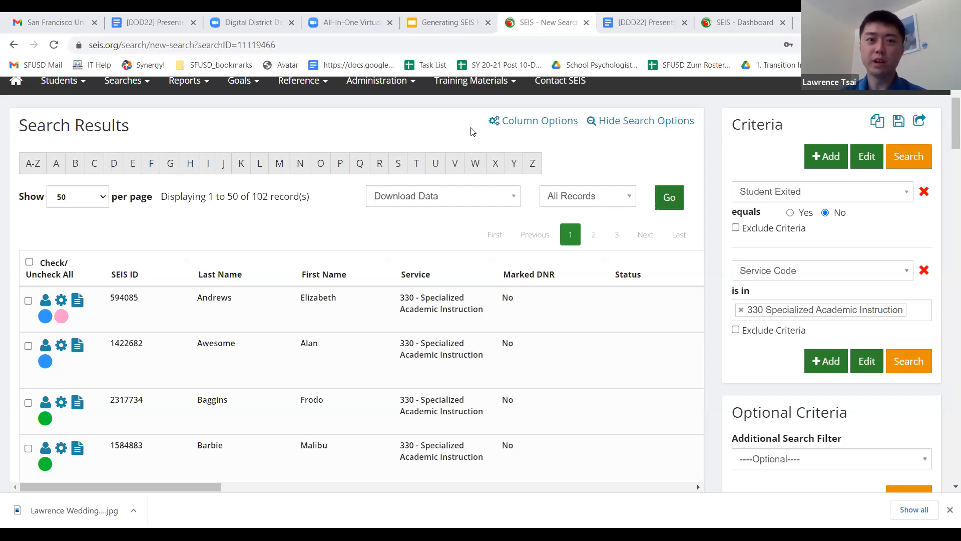
Show the Link to Today's Resources slide in the presentation and return to the SEIS search results.
click(464, 16)
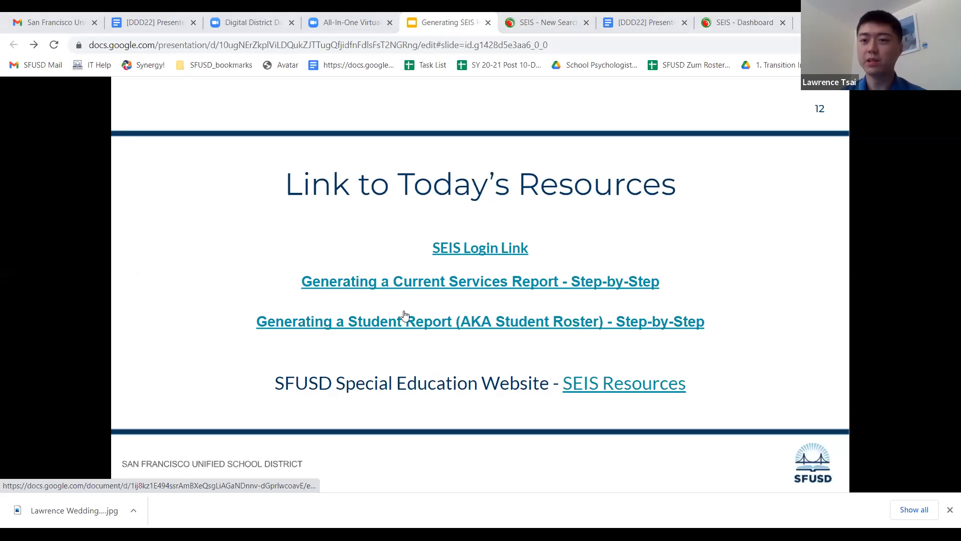
click(547, 20)
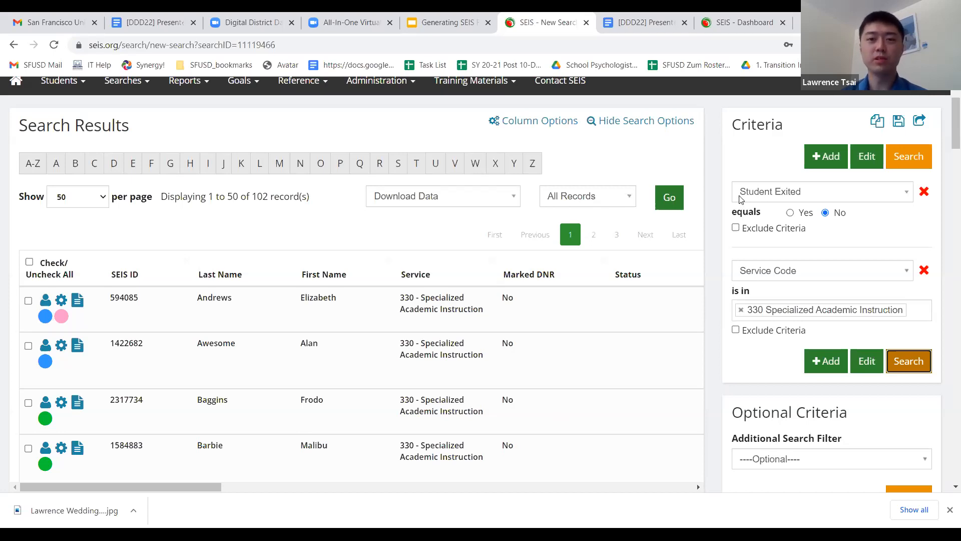
click(693, 153)
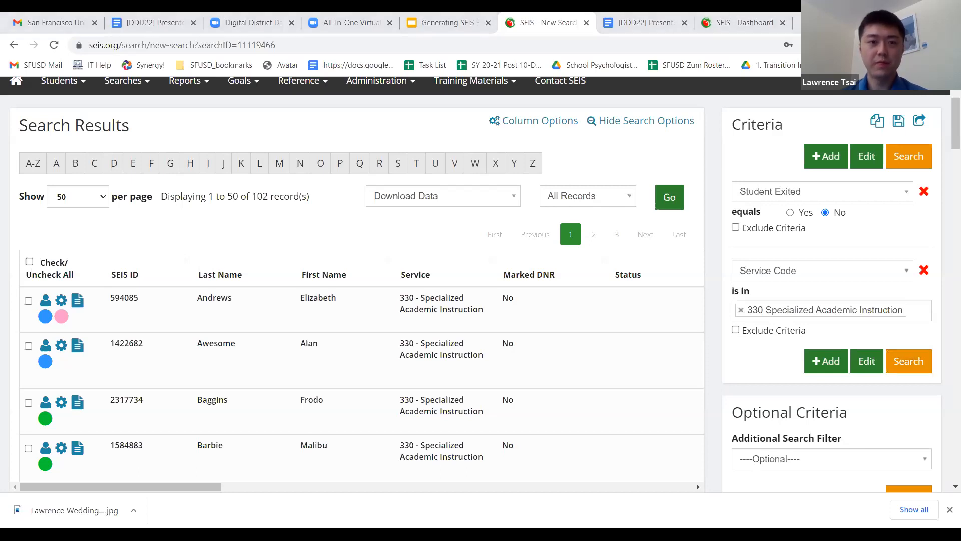
Switch to the downloaded student report in Excel and turn off the filter on its columns.
key(alt+Tab)
click(331, 268)
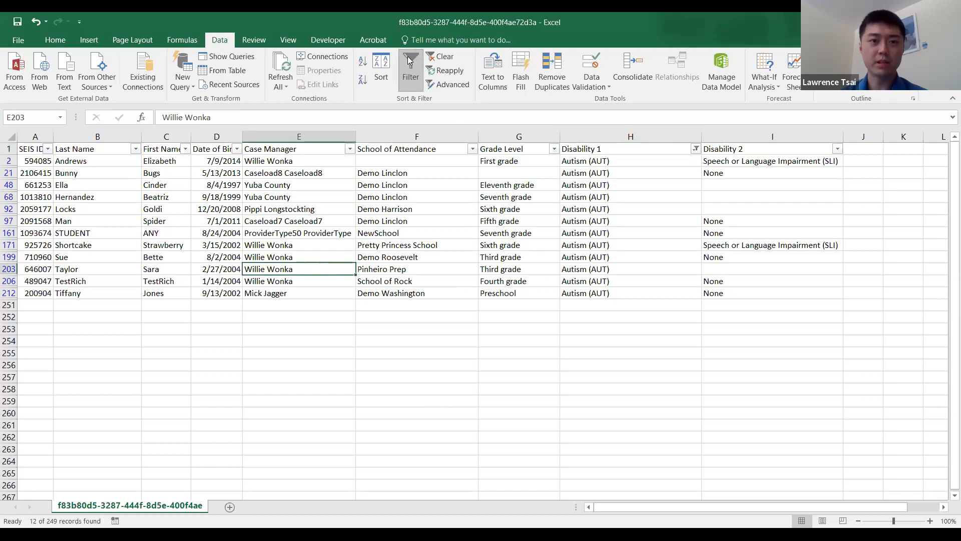
click(418, 65)
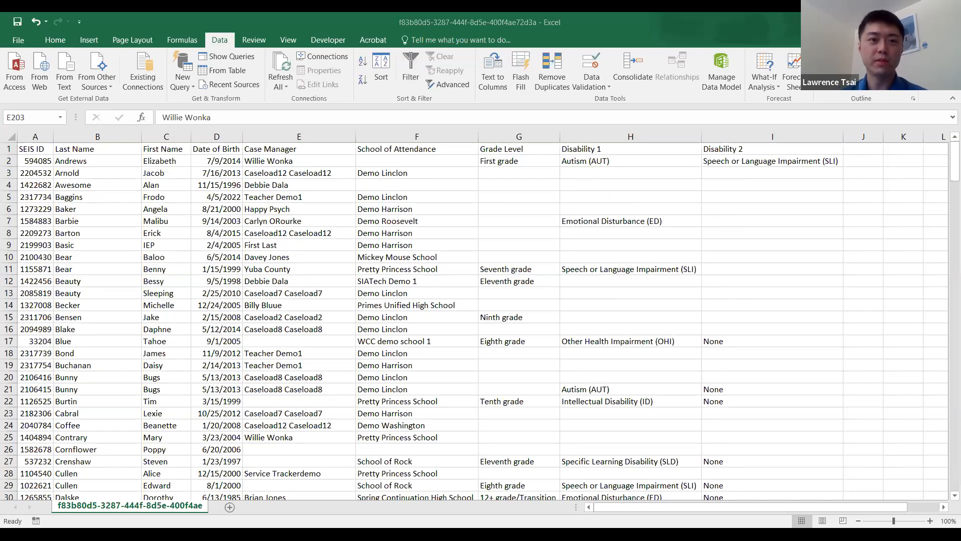
Try filtering the sheet by the value of the School of Attendance header cell, and turn the filter off again.
click(400, 149)
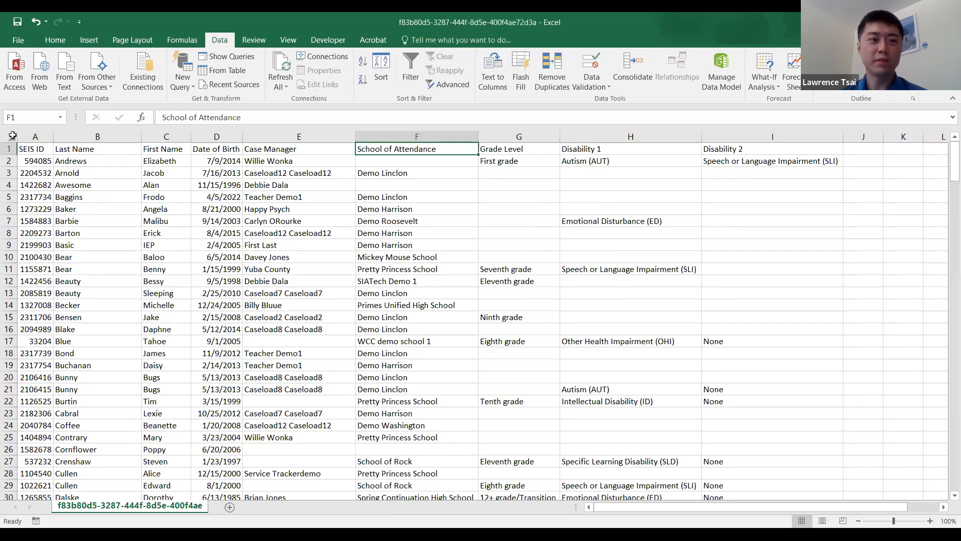
click(12, 135)
click(163, 161)
click(163, 149)
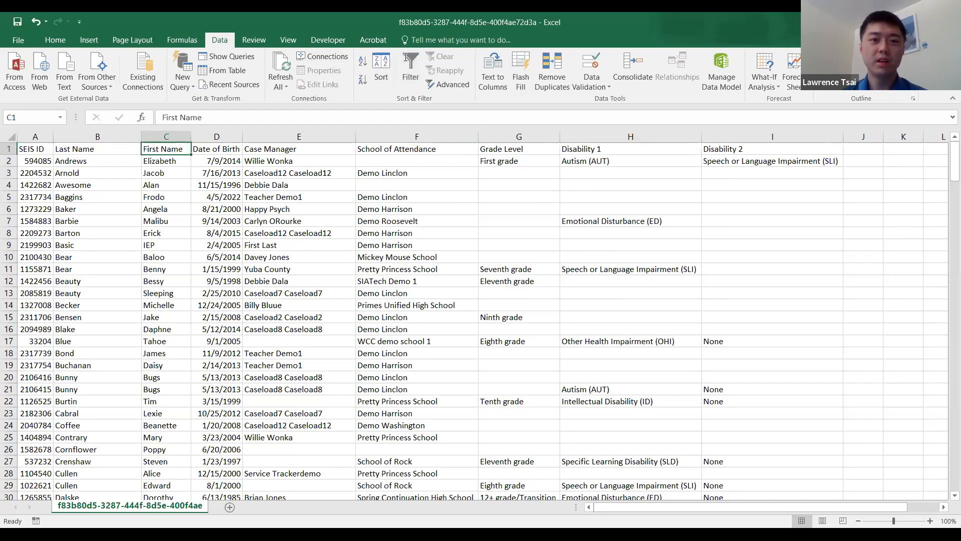
right_click(376, 149)
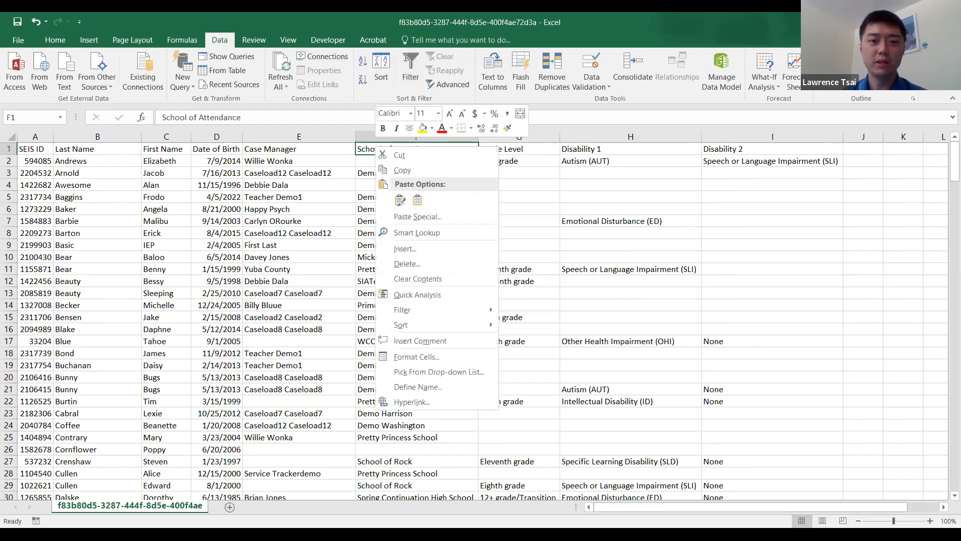
right_click(363, 152)
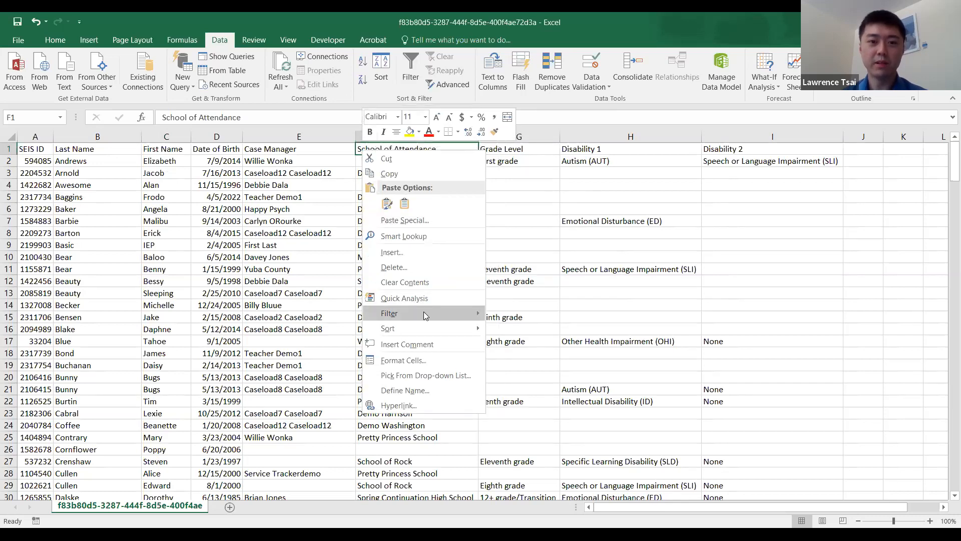
mouse_move(425, 314)
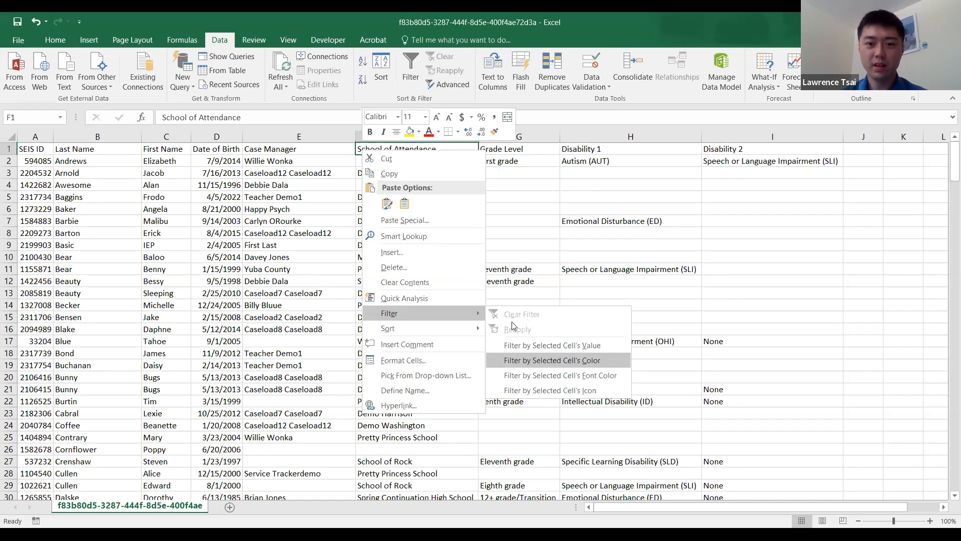
click(523, 347)
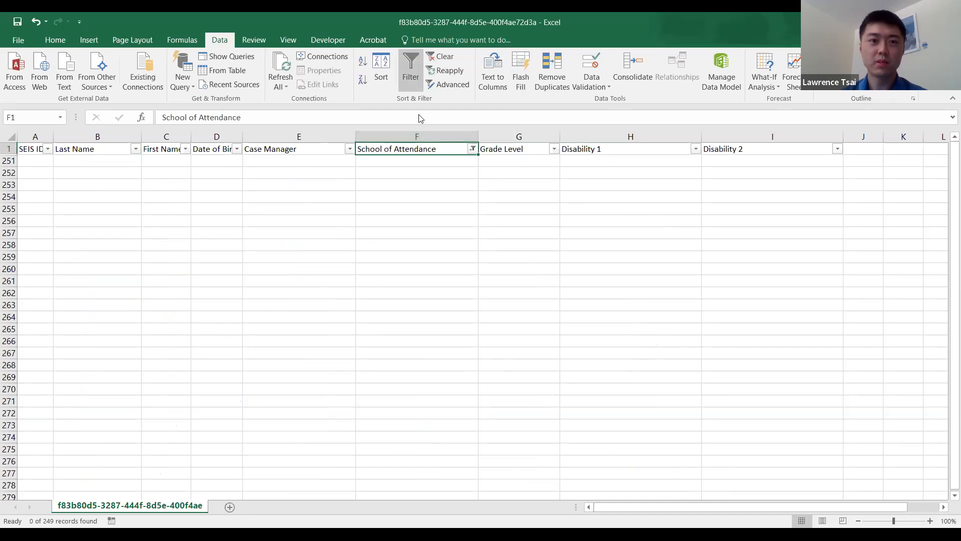
click(409, 63)
Look through the unfiltered student rows in Excel and return to the Link to Today's Resources slide in the browser.
scroll(678, 332, down, 1)
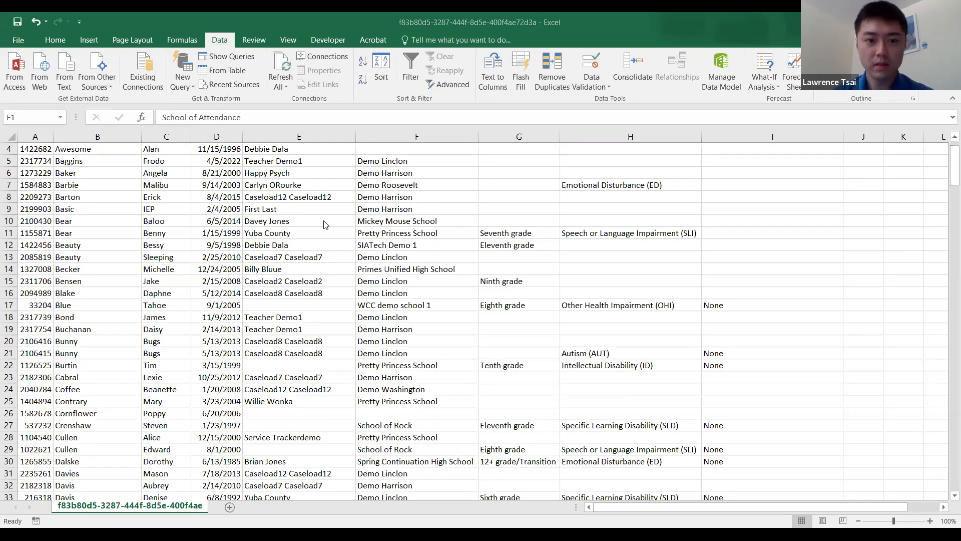
key(alt+Tab)
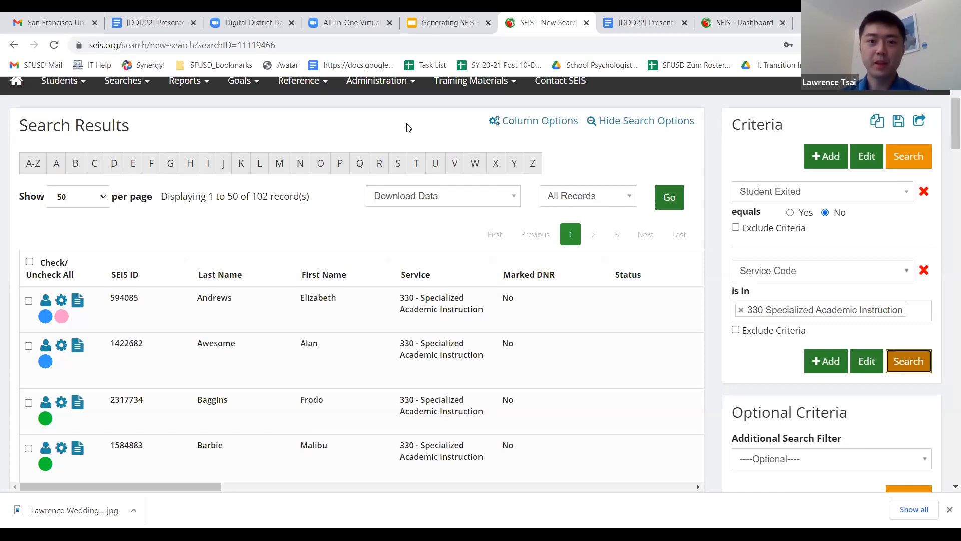
click(434, 20)
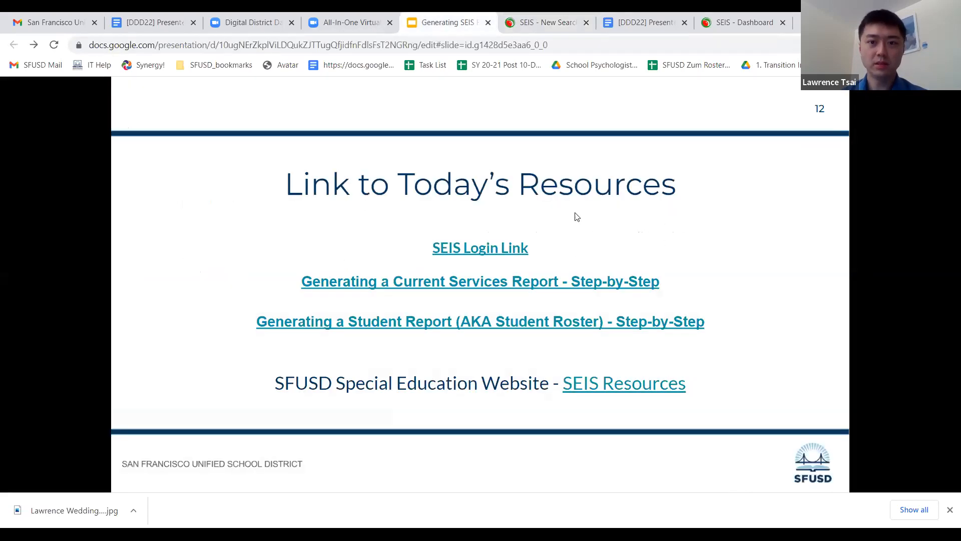